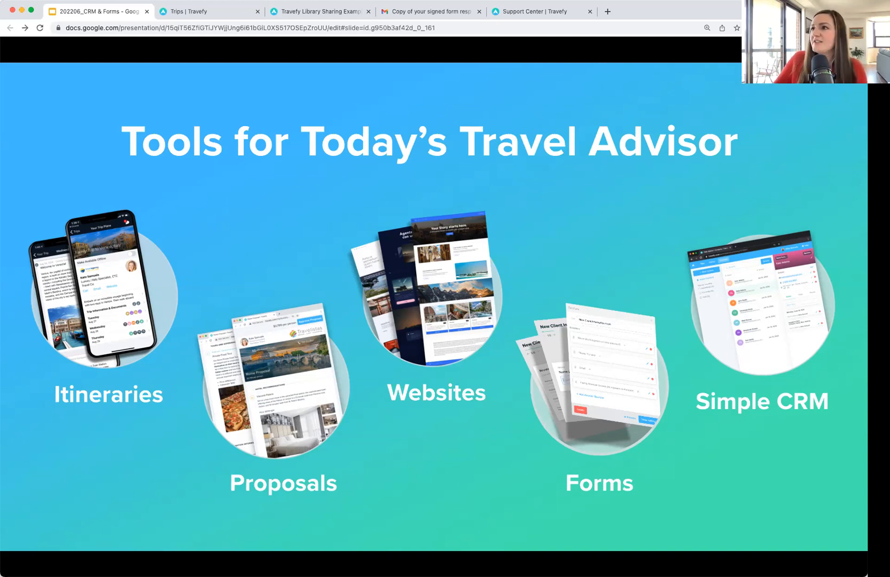
Step: Switch from the slides to the Travefy trips list tab
{"action": "left_click", "coordinate": [216, 16]}
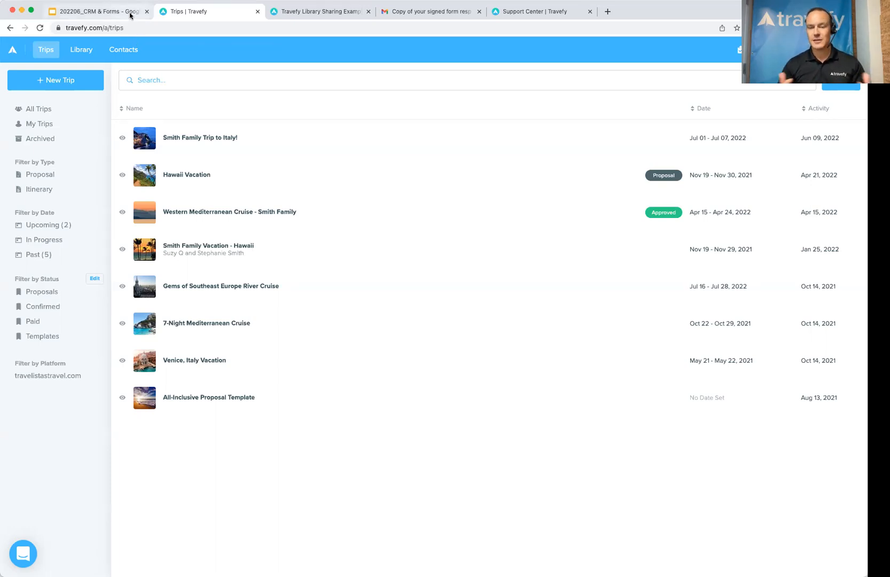
Step: Return to the Google Slides presentation on the 'Tools for Today's Travel Advisor' slide
{"action": "left_click", "coordinate": [130, 14]}
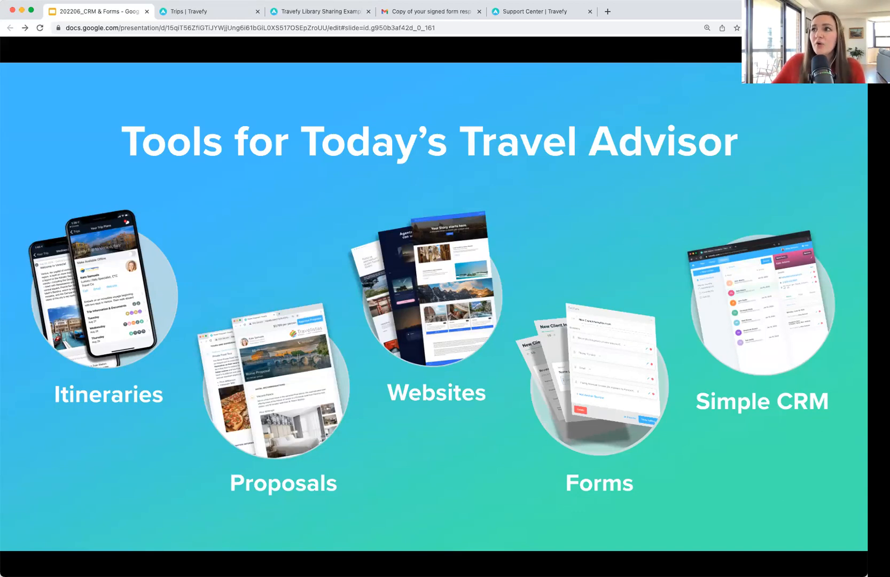
Step: Back in Travefy, visit Contacts, dismiss the deletion notice, then return to Trips
{"action": "left_click", "coordinate": [220, 12]}
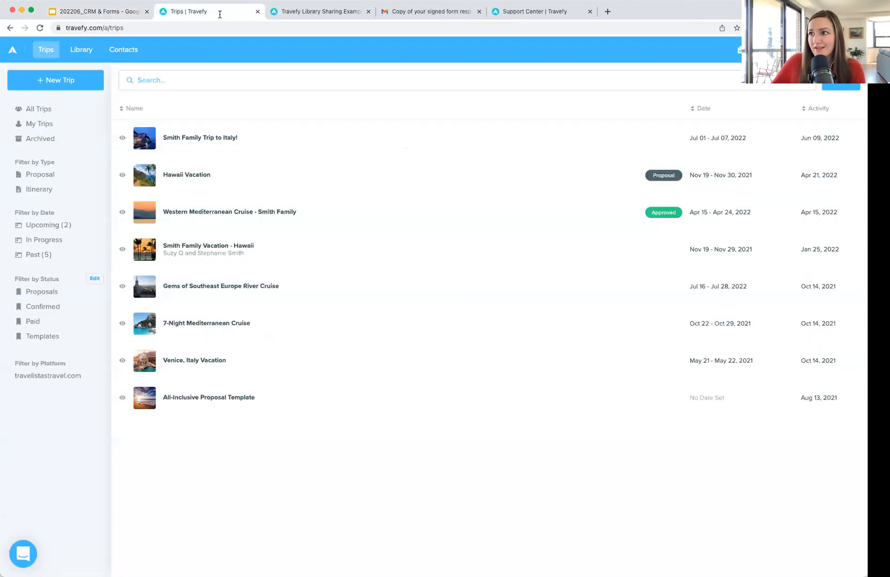
{"action": "left_click", "coordinate": [124, 49]}
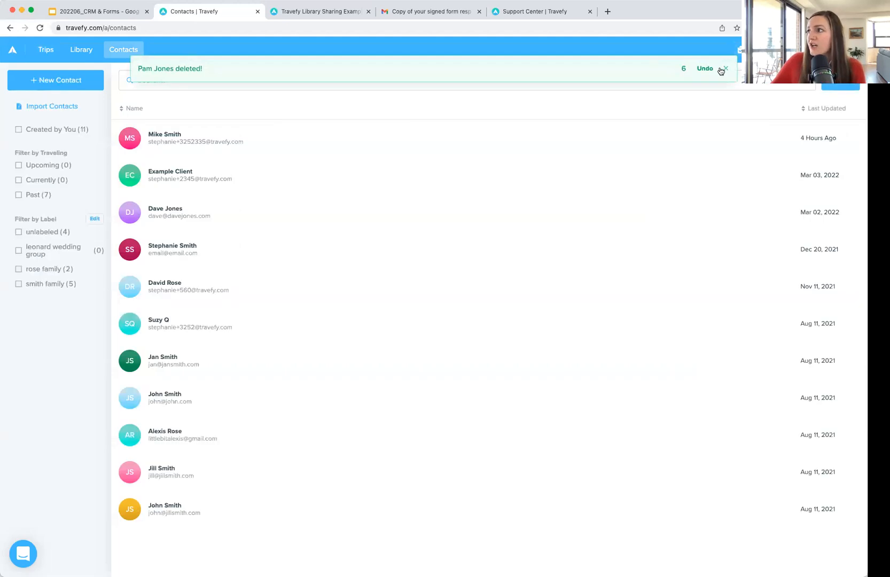
{"action": "left_click", "coordinate": [725, 69]}
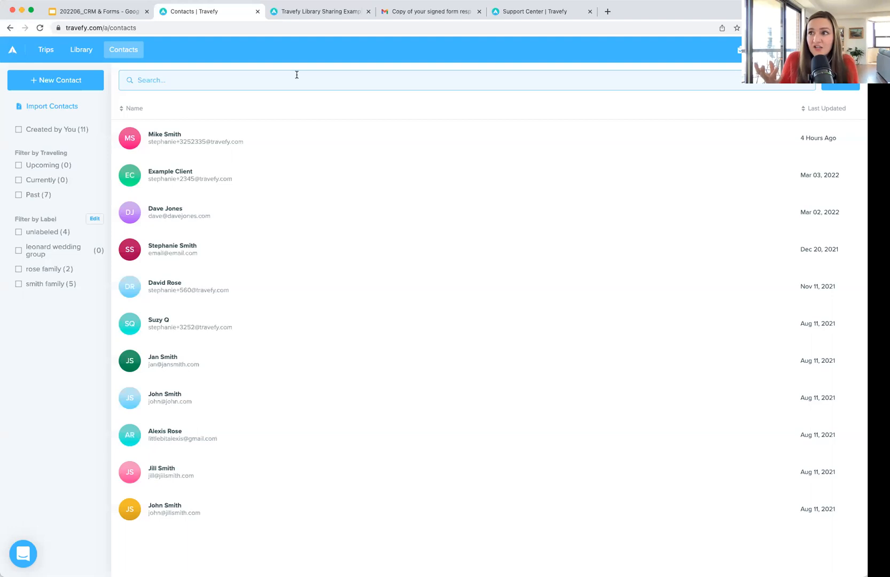
{"action": "left_click", "coordinate": [39, 51]}
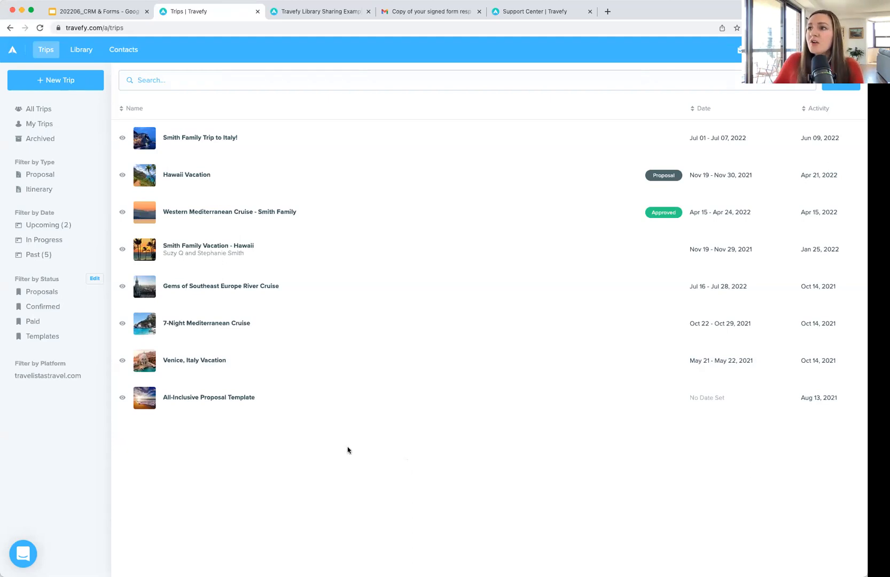
Step: Open Travefy's Contacts list from the top navigation
{"action": "left_click", "coordinate": [127, 52]}
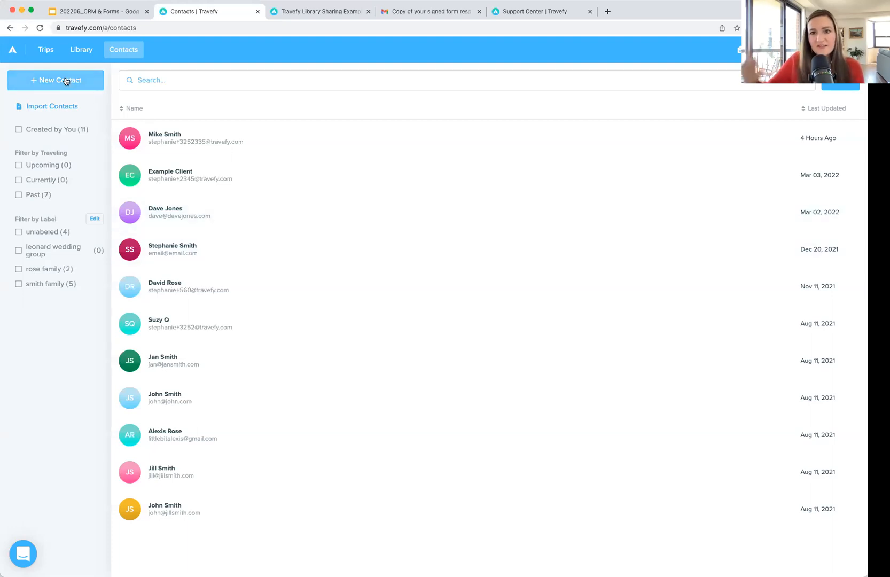
Step: Open the Import Contacts dialog showing the .csv/.xls/.xlsx column format and upload area
{"action": "left_click", "coordinate": [60, 109]}
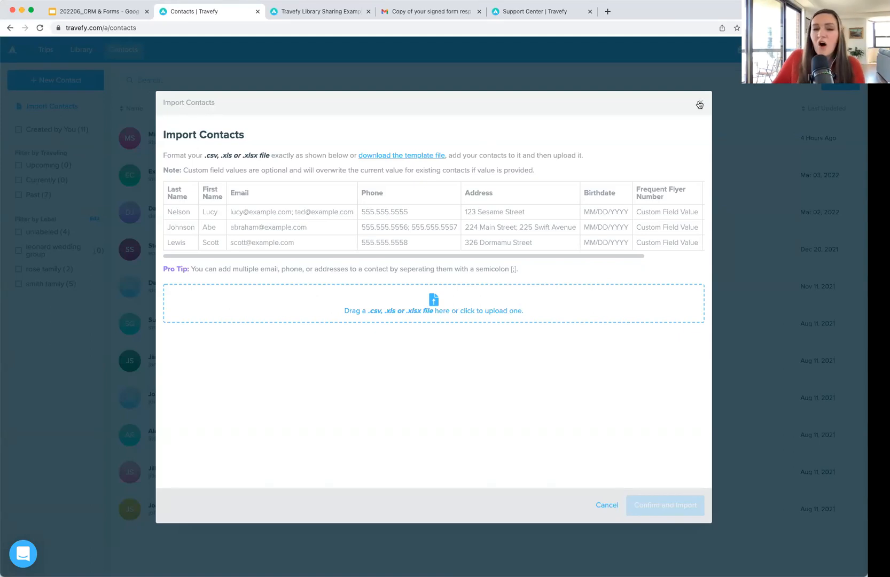
Step: Close the import dialog and create a new blank contact
{"action": "left_click", "coordinate": [699, 104]}
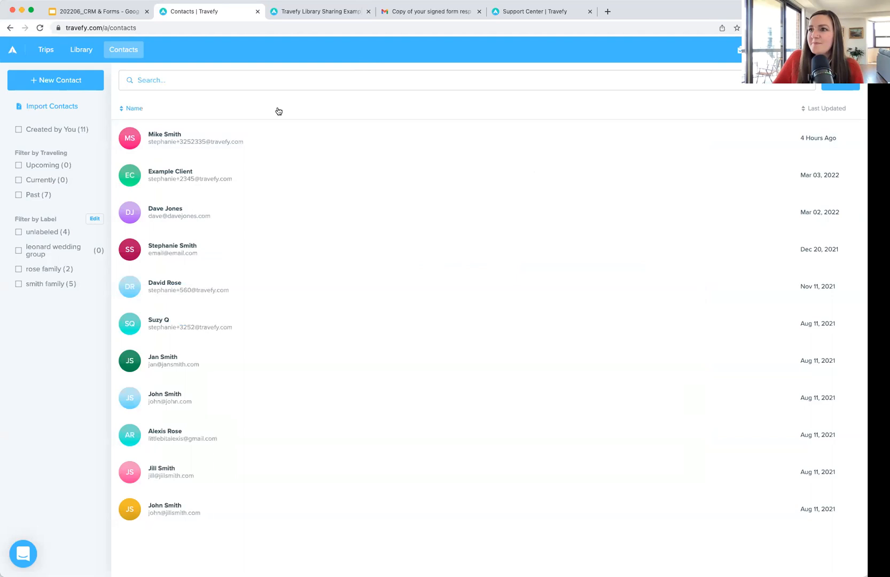
{"action": "left_click", "coordinate": [62, 81]}
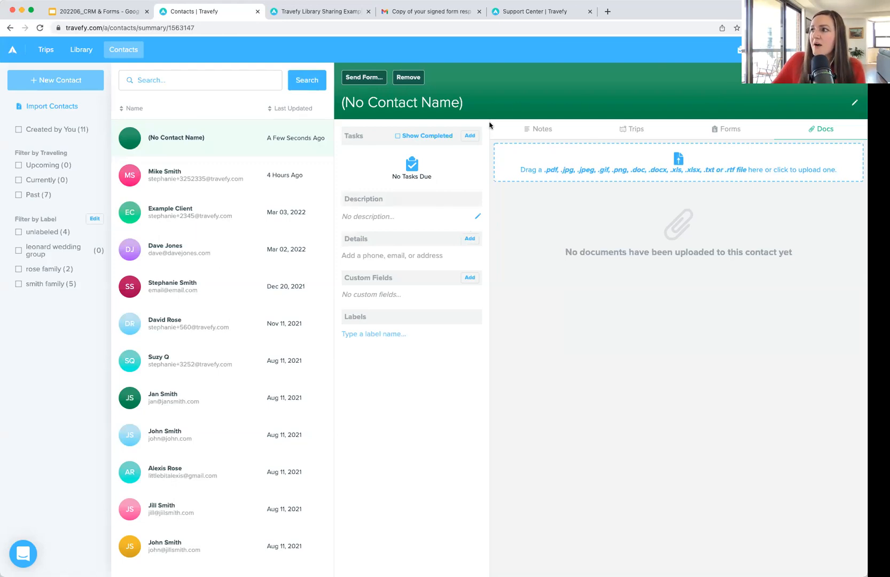
Step: Enter the new contact's full name in its header and save it
{"action": "left_click", "coordinate": [541, 129]}
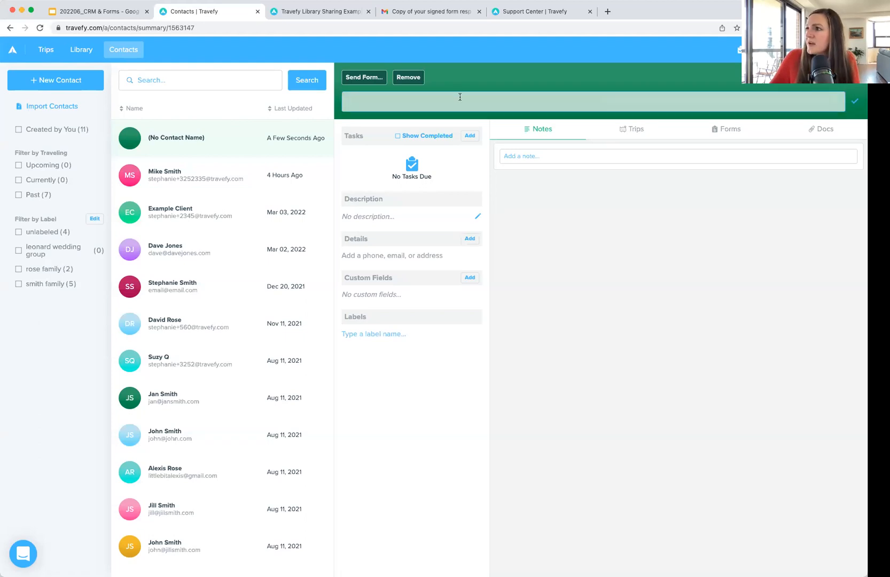
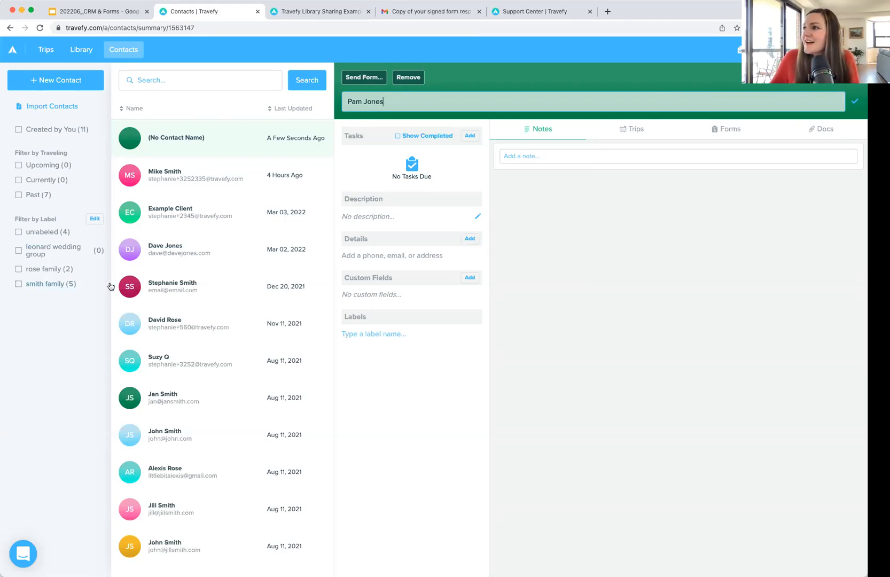
{"action": "left_click", "coordinate": [854, 106]}
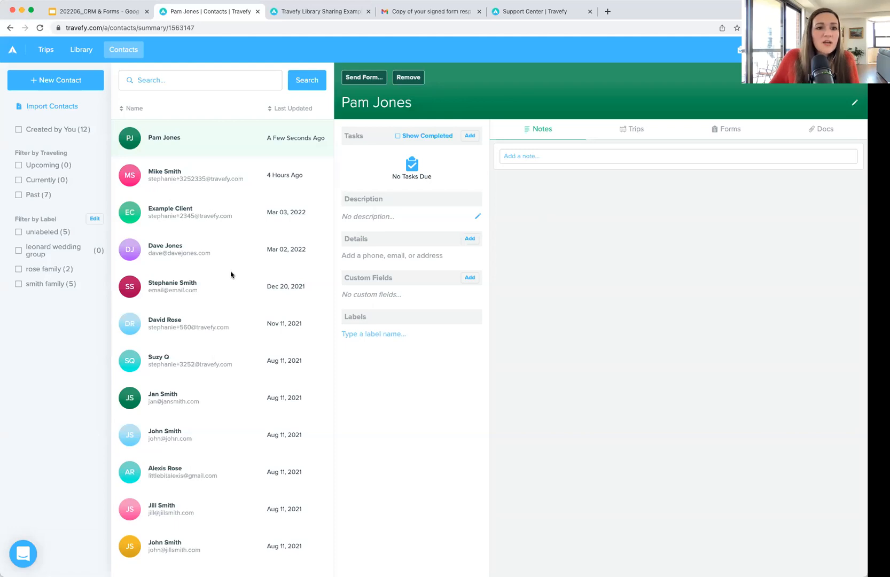
{"action": "key", "text": "super+Tab"}
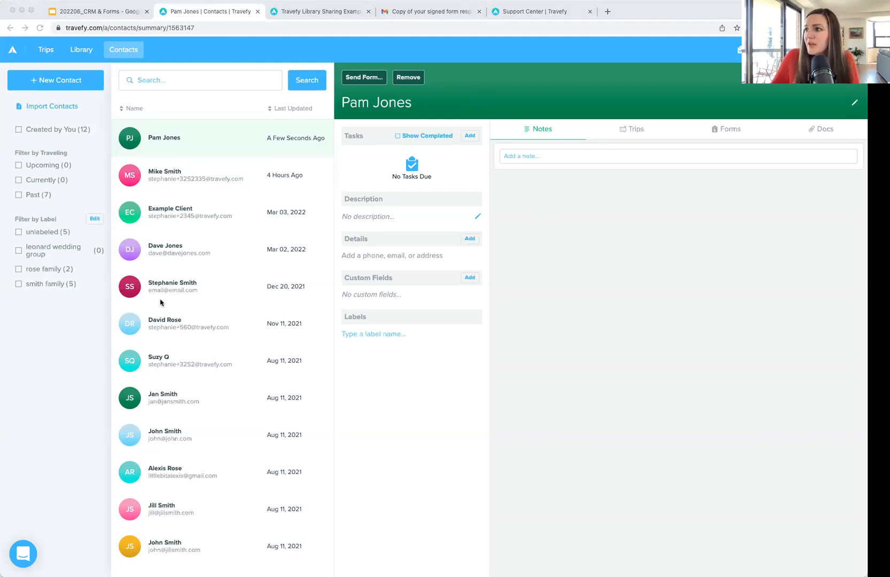
Step: Paste 'Main contact for family vacation planning' as the description, trim the leading space, and save
{"action": "left_click", "coordinate": [482, 219]}
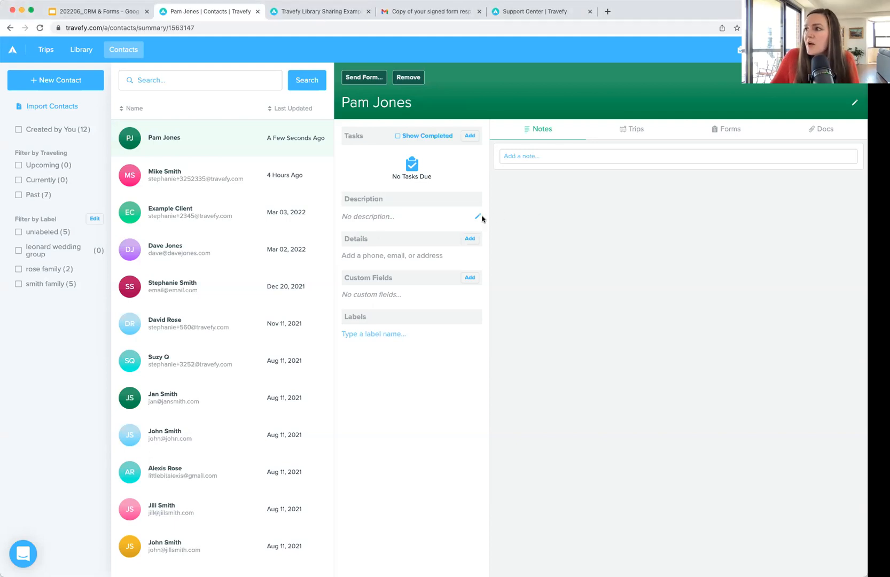
{"action": "left_click", "coordinate": [476, 219]}
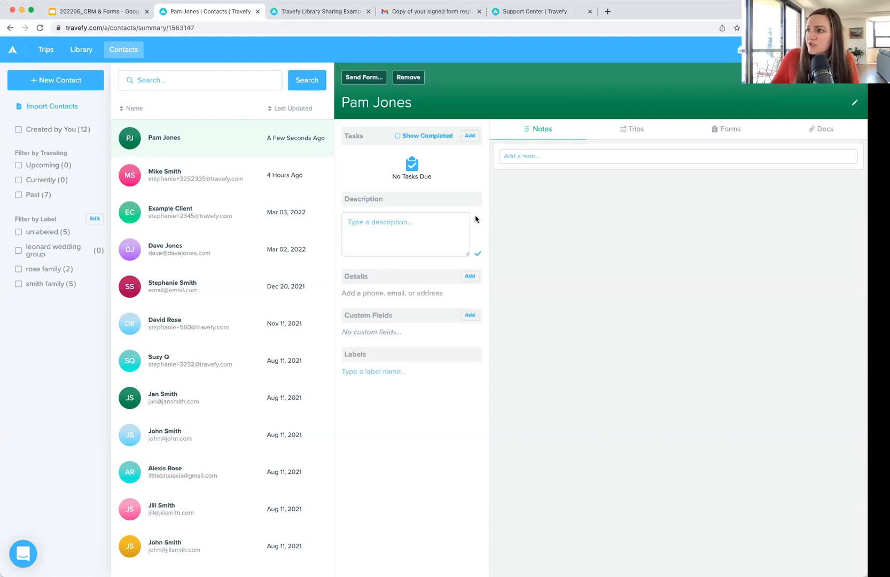
{"action": "type", "text": "Main contact for family vacation planning"}
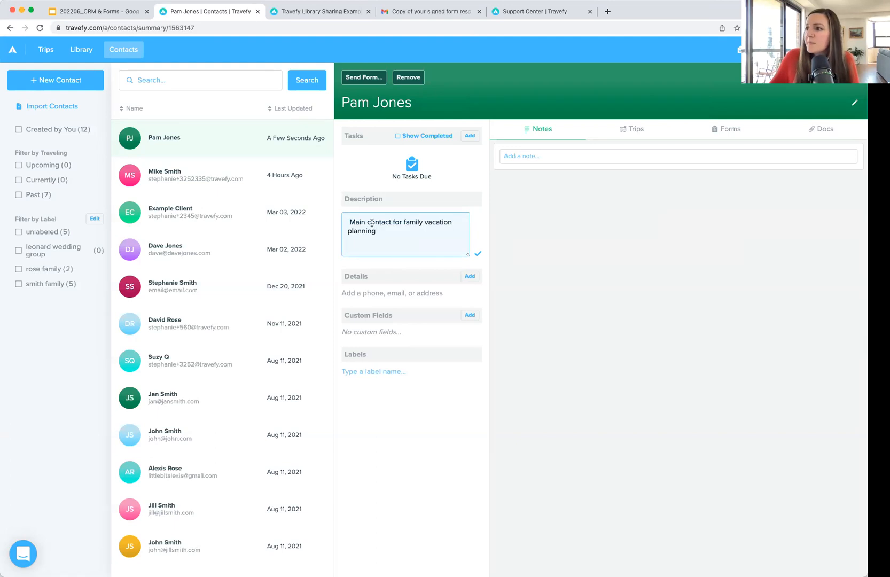
{"action": "left_click", "coordinate": [349, 222]}
{"action": "key", "text": "Delete"}
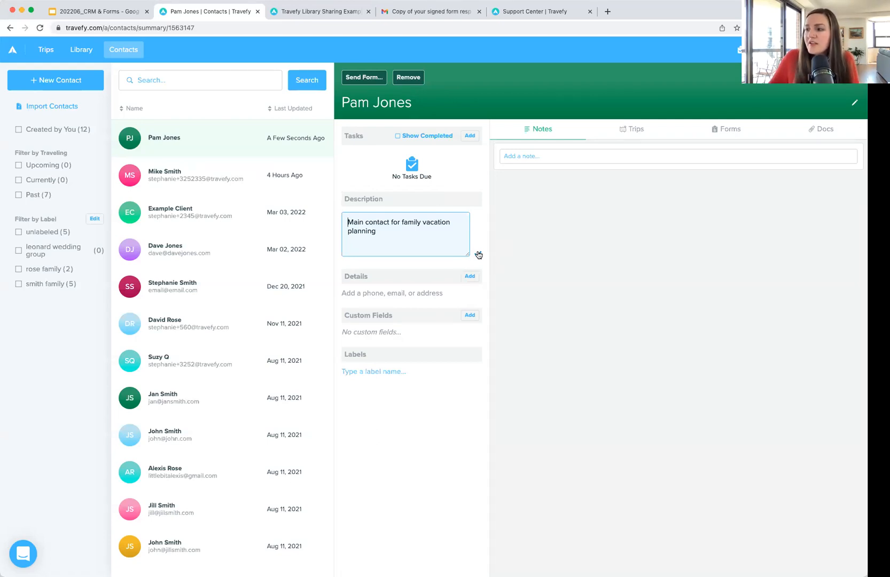
{"action": "left_click", "coordinate": [478, 254]}
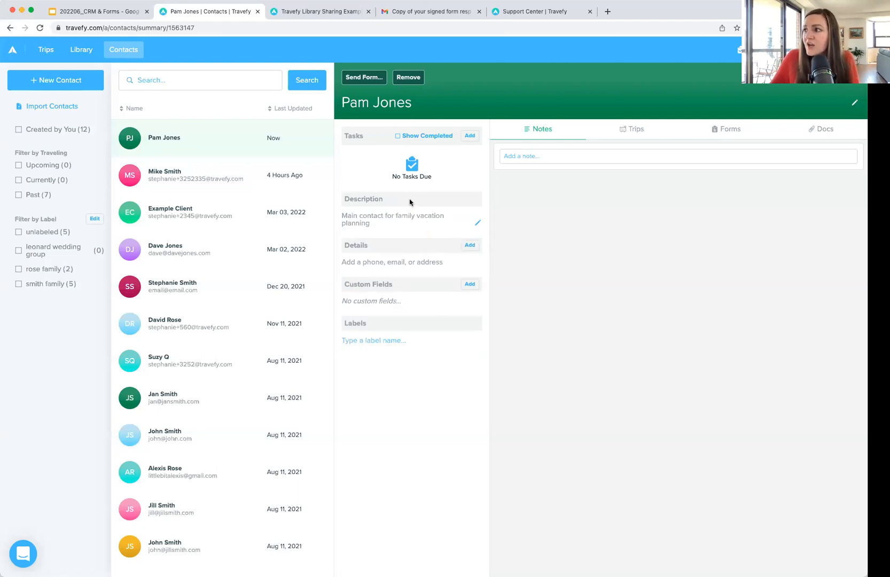
Step: Add the contact's e-mail address under Details and save it
{"action": "left_click", "coordinate": [470, 245]}
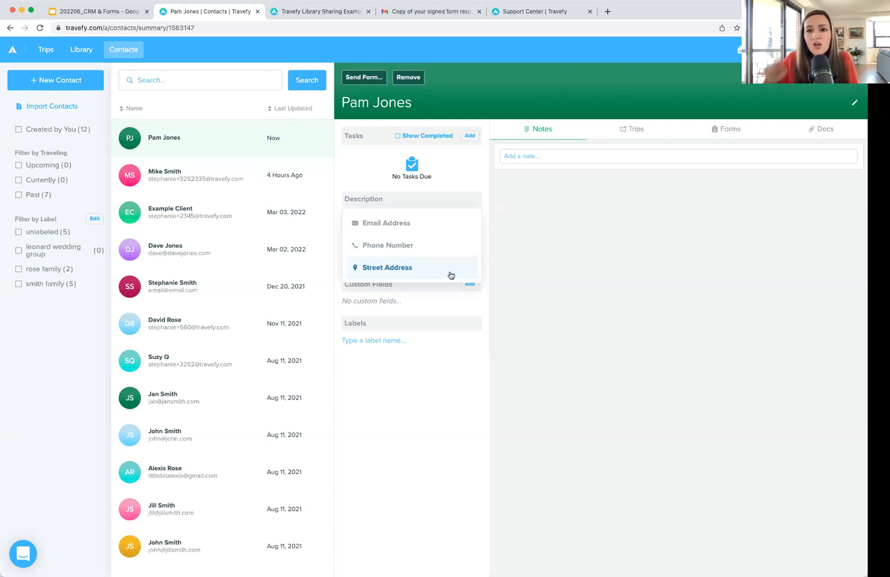
{"action": "left_click", "coordinate": [417, 225]}
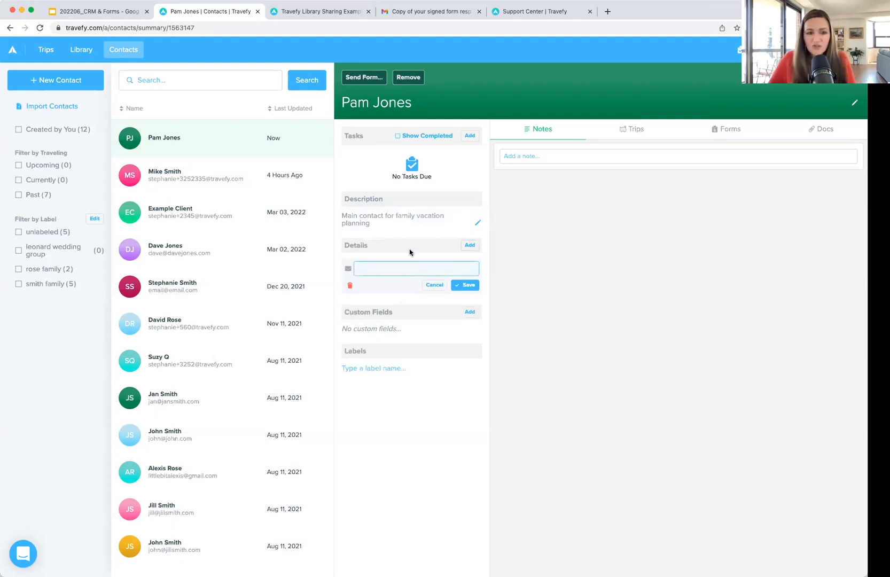
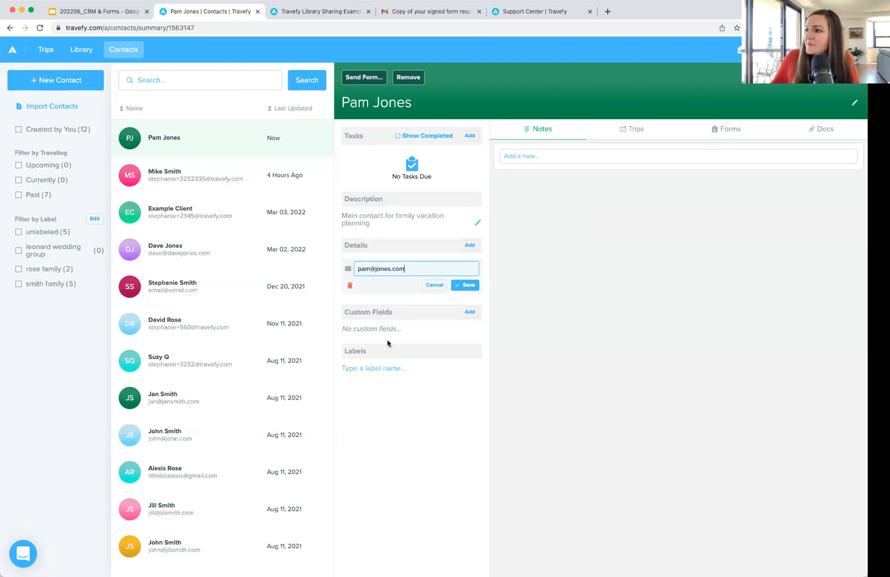
{"action": "left_click", "coordinate": [465, 285]}
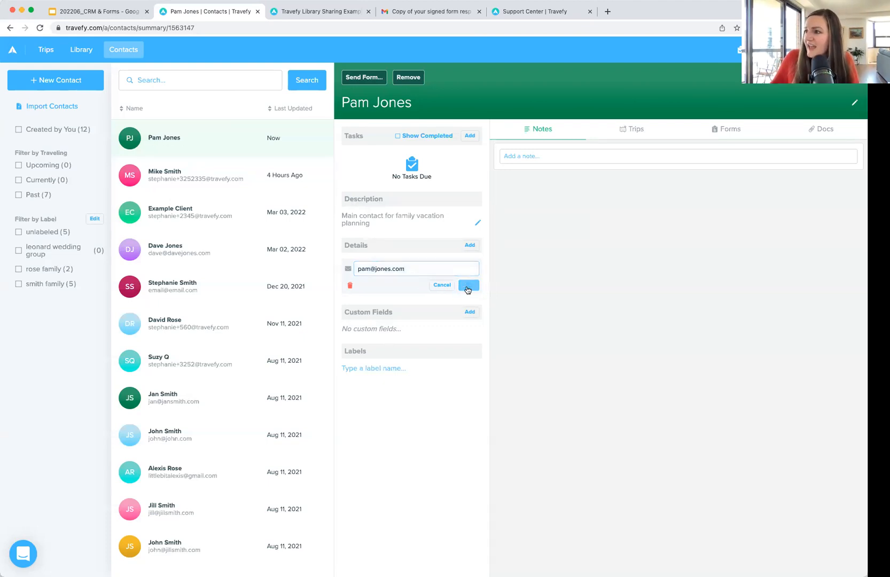
Step: Add the contact's phone number under Details and save it
{"action": "left_click", "coordinate": [472, 246]}
{"action": "left_click", "coordinate": [415, 244]}
{"action": "type", "text": "555-555-5555"}
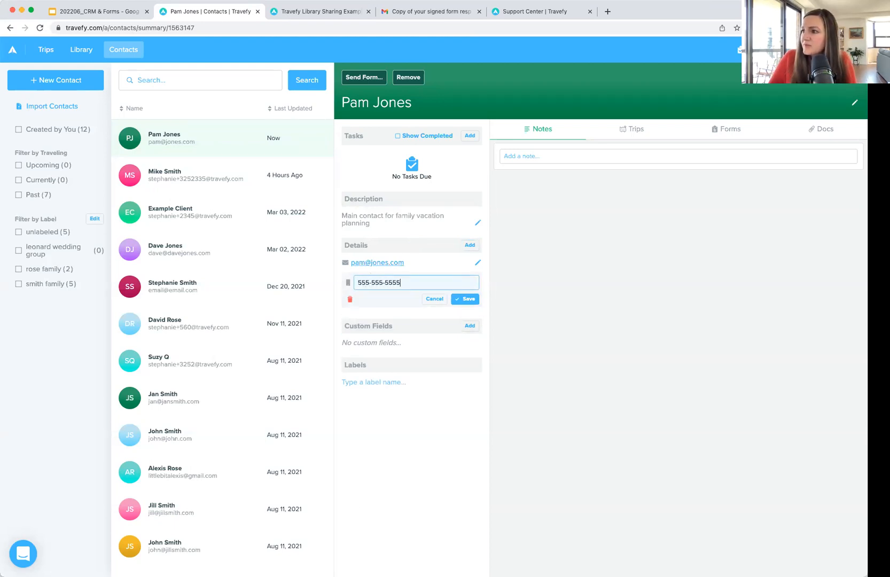
{"action": "left_click", "coordinate": [466, 301]}
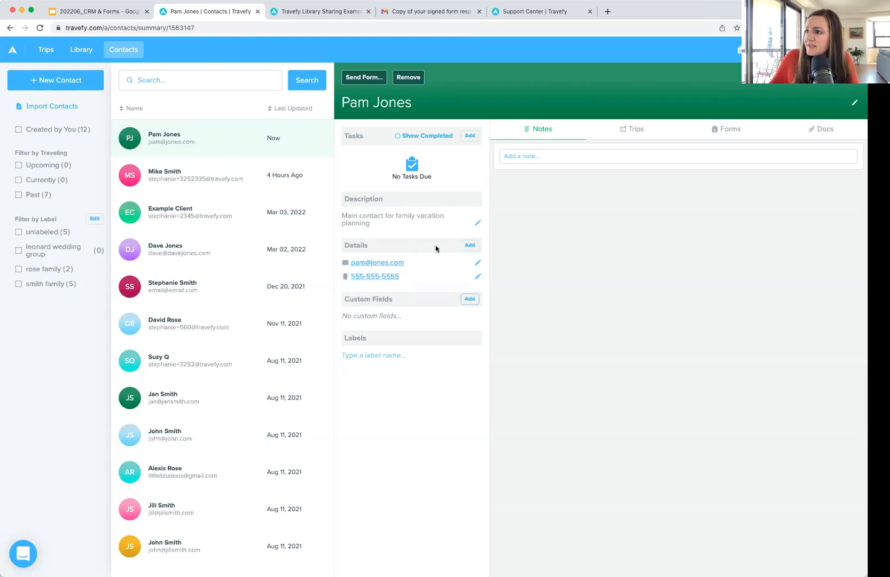
{"action": "left_click", "coordinate": [470, 245]}
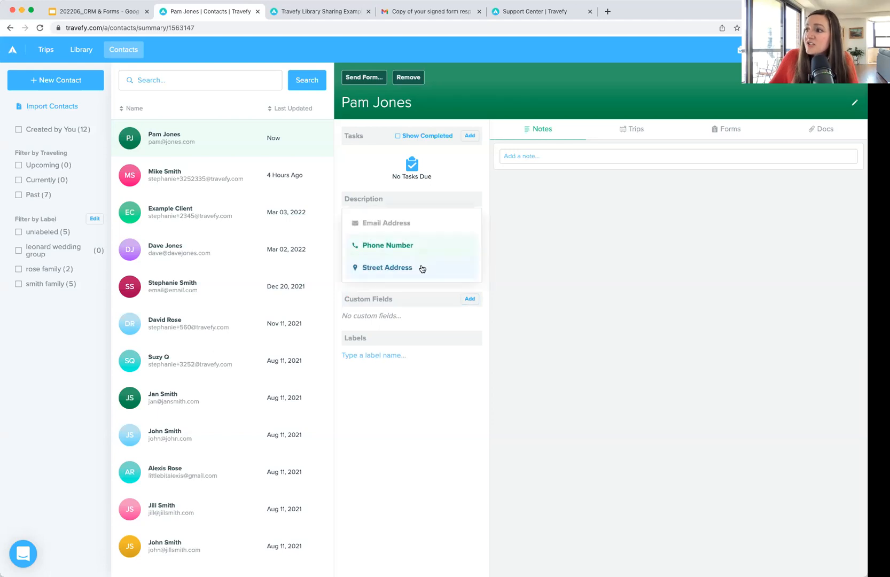
Step: Add the contact's street address from the first suggested match and save it
{"action": "left_click", "coordinate": [421, 266]}
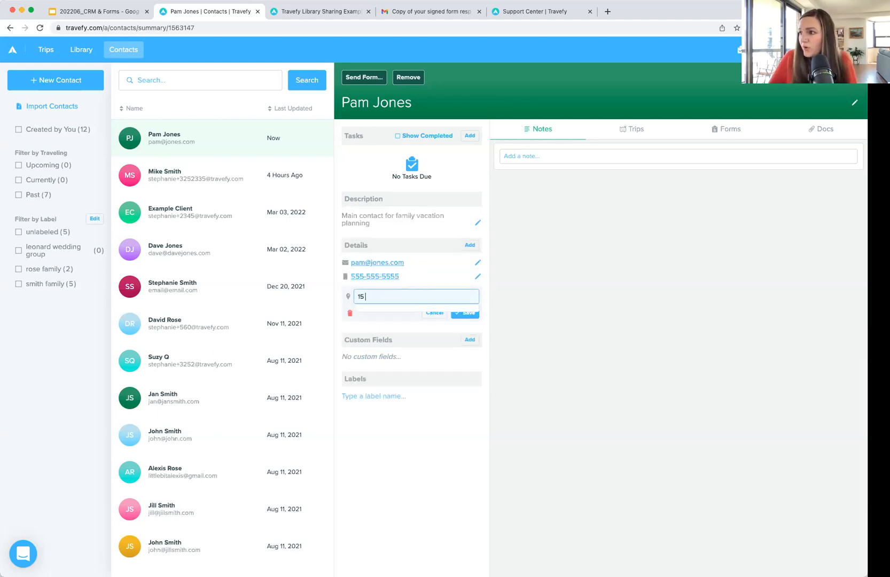
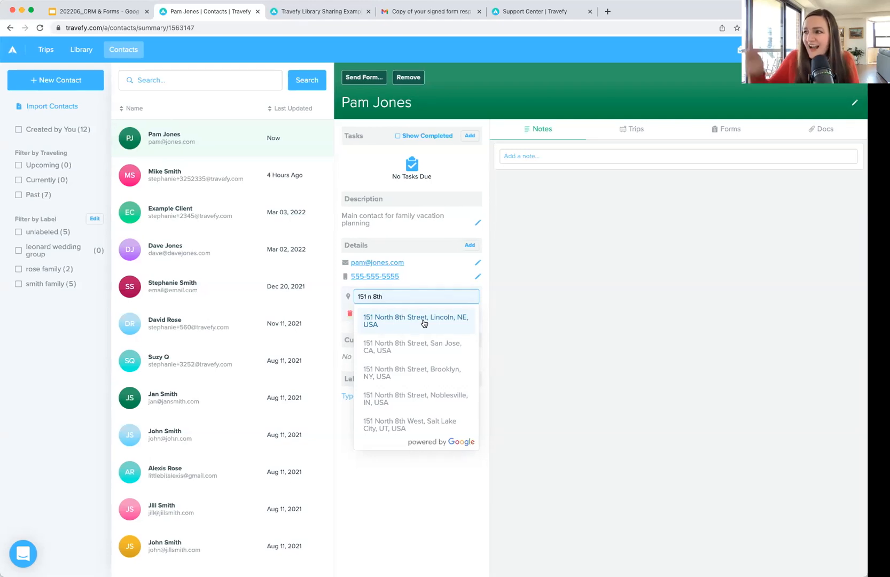
{"action": "left_click", "coordinate": [424, 323]}
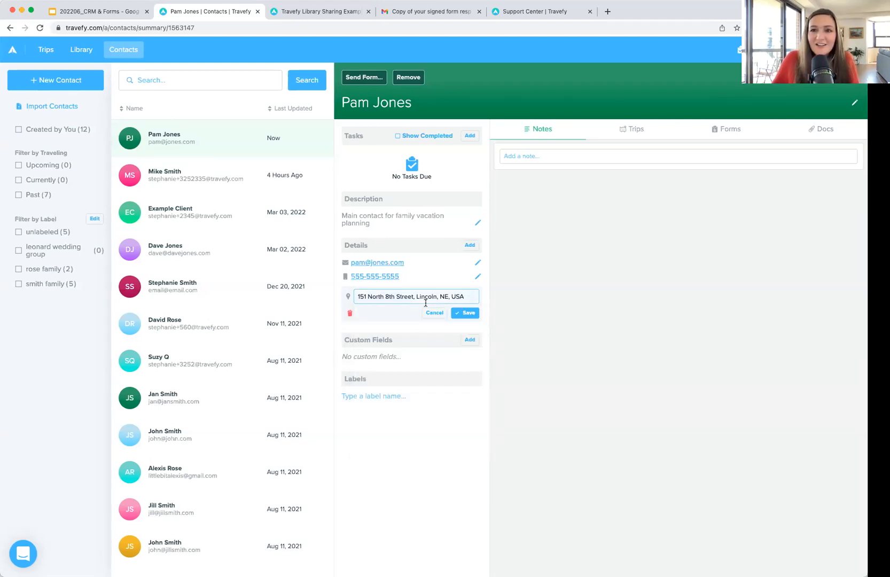
{"action": "left_click", "coordinate": [465, 313]}
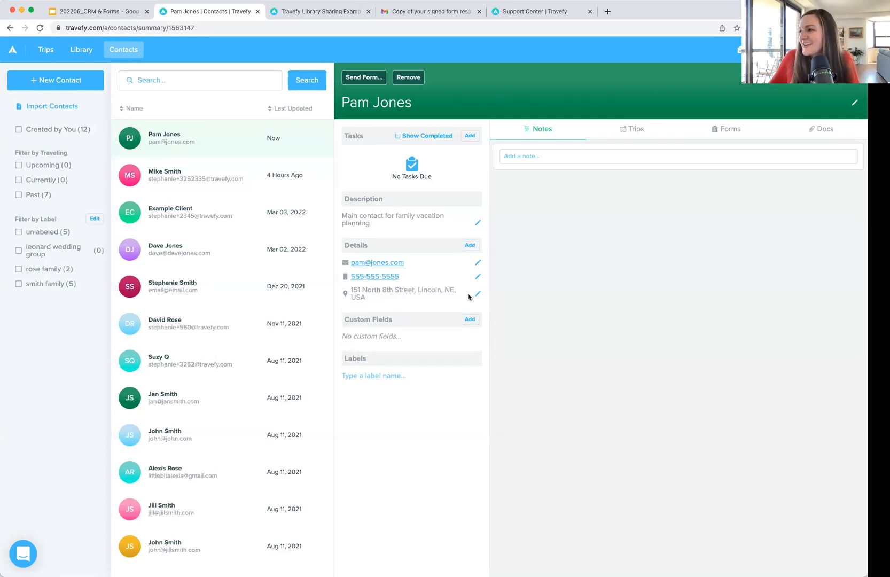
{"action": "left_click", "coordinate": [472, 246]}
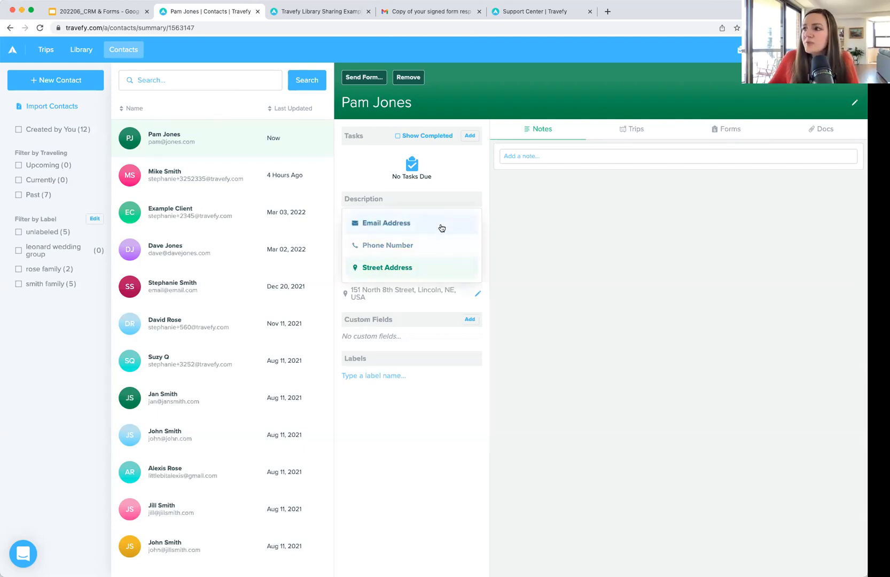
{"action": "left_click", "coordinate": [488, 237]}
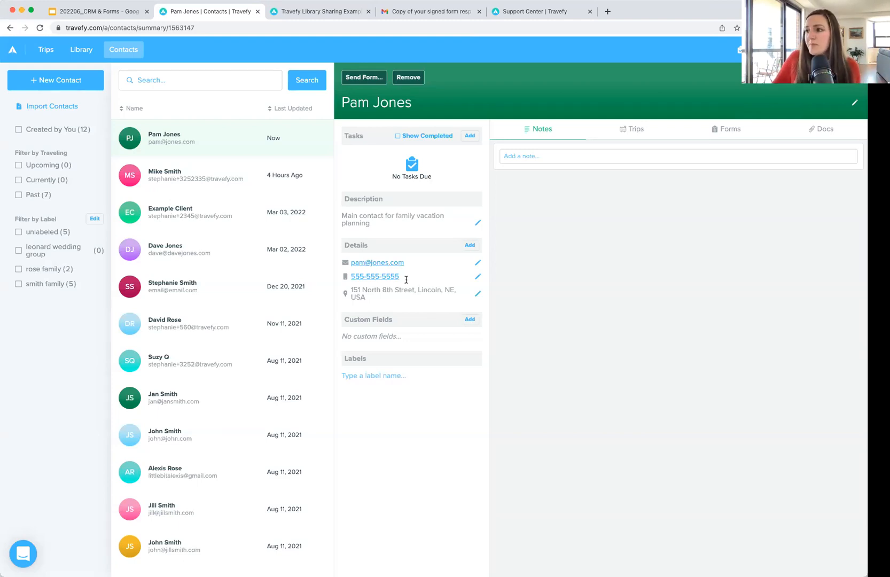
{"action": "left_click", "coordinate": [468, 320]}
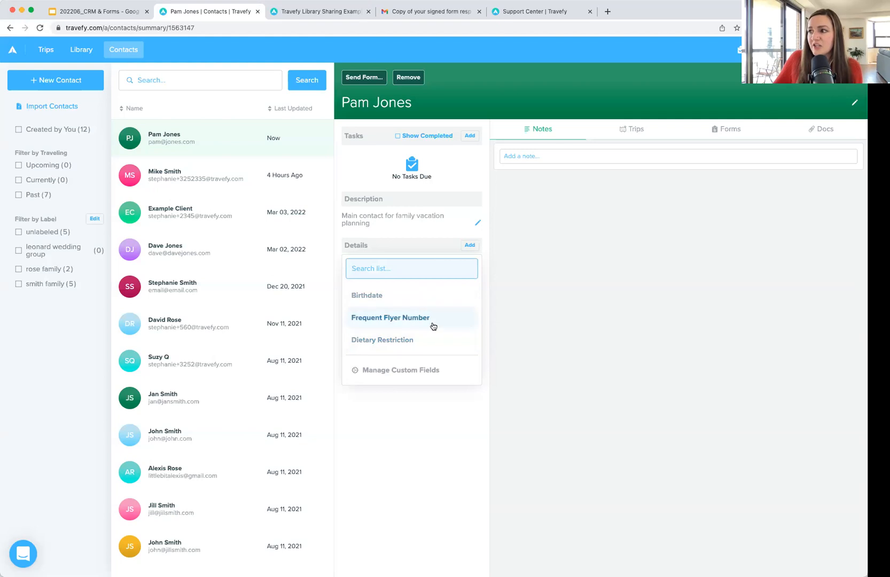
{"action": "left_click", "coordinate": [424, 373]}
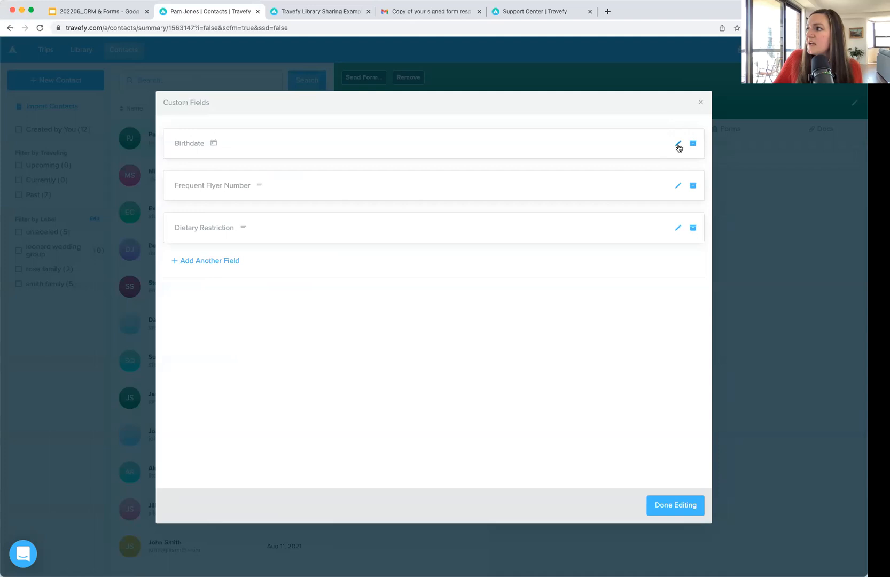
{"action": "left_click", "coordinate": [221, 260]}
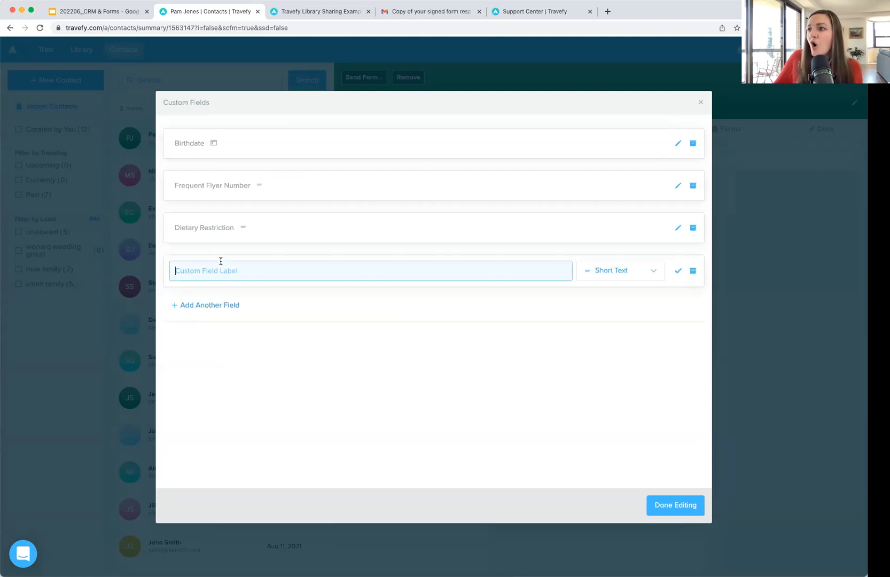
{"action": "left_click", "coordinate": [608, 274]}
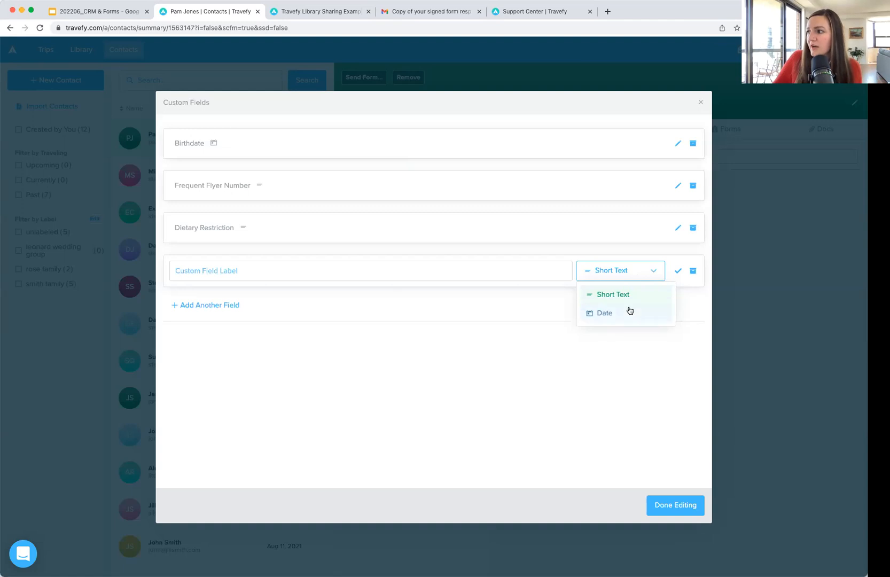
{"action": "left_click", "coordinate": [693, 271]}
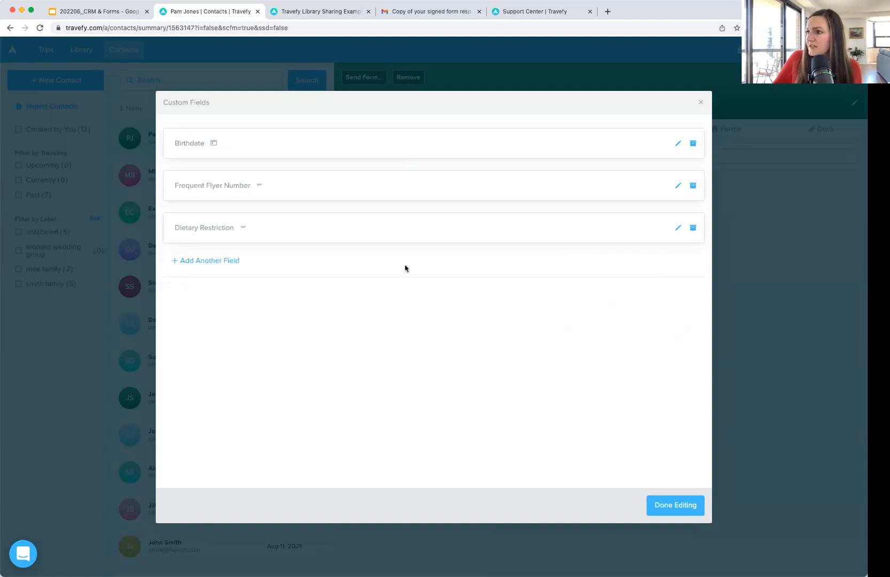
{"action": "left_click", "coordinate": [684, 505]}
Step: Add a Birthdate custom field set to May 4, 1988 and save it
{"action": "left_click", "coordinate": [469, 320]}
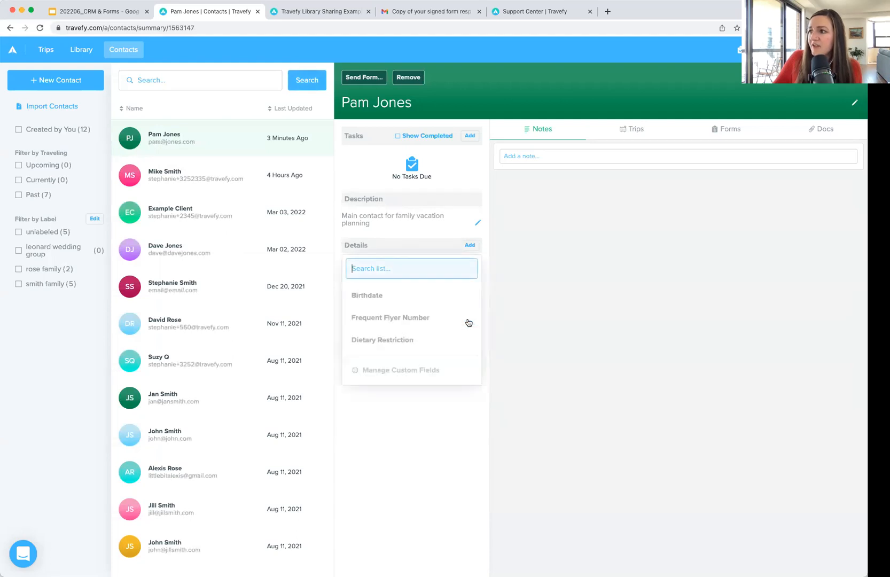
{"action": "left_click", "coordinate": [395, 296]}
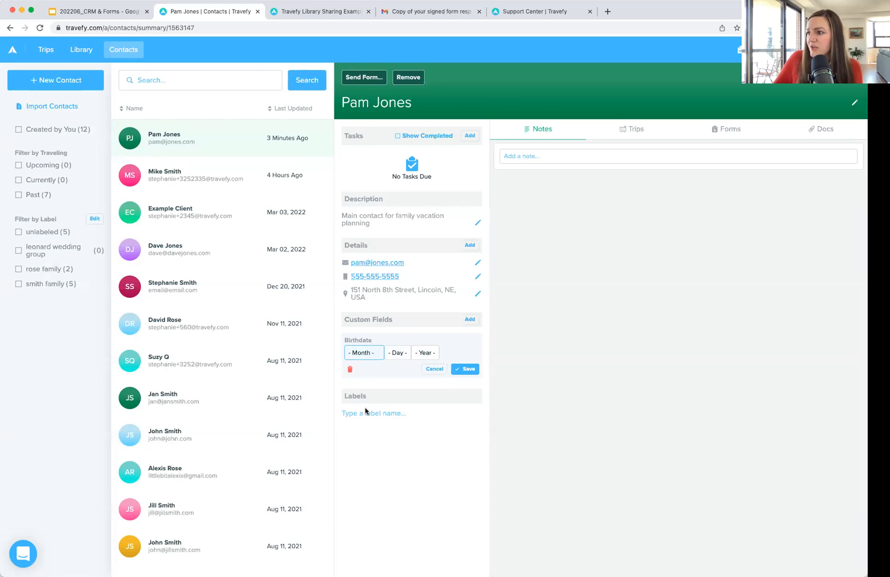
{"action": "type", "text": "may"}
{"action": "key", "text": "Tab"}
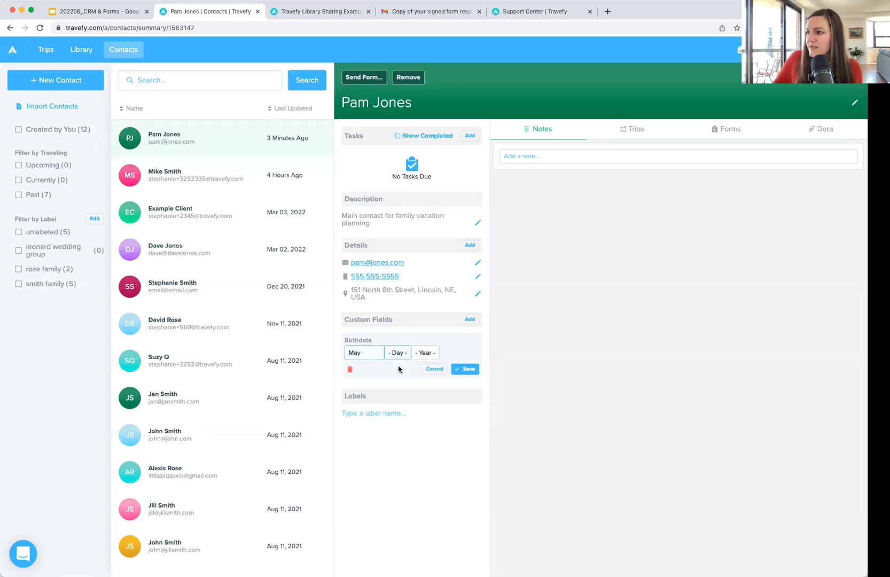
{"action": "type", "text": "4"}
{"action": "key", "text": "Tab"}
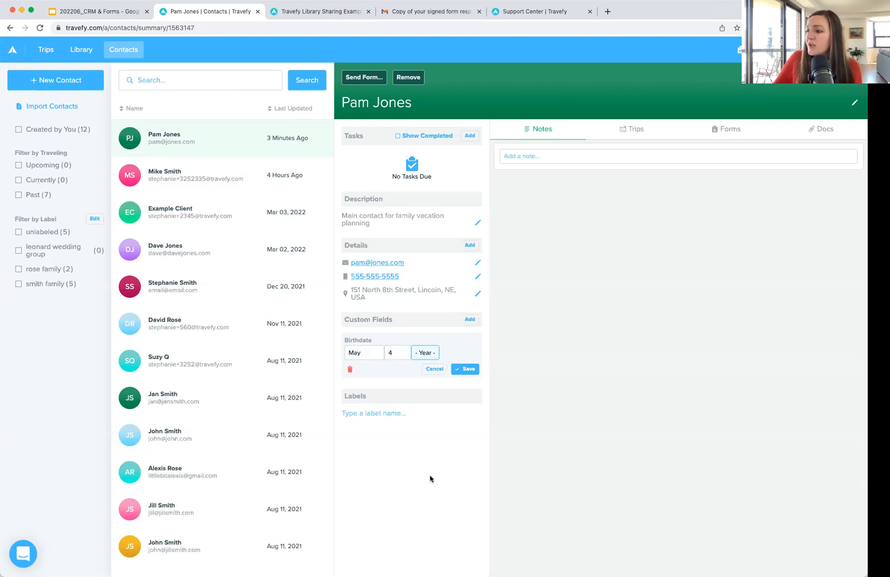
{"action": "left_click", "coordinate": [441, 285]}
{"action": "left_click", "coordinate": [464, 368]}
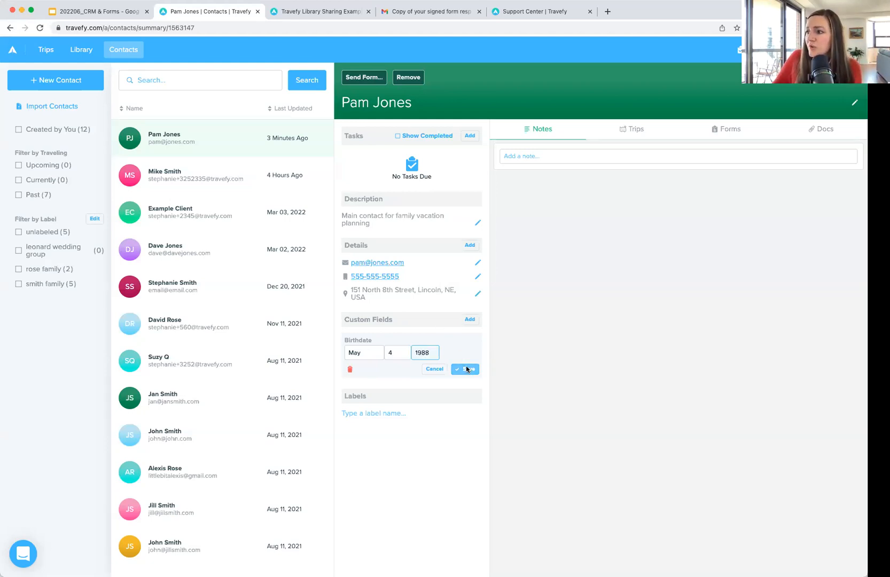
{"action": "left_click", "coordinate": [470, 319]}
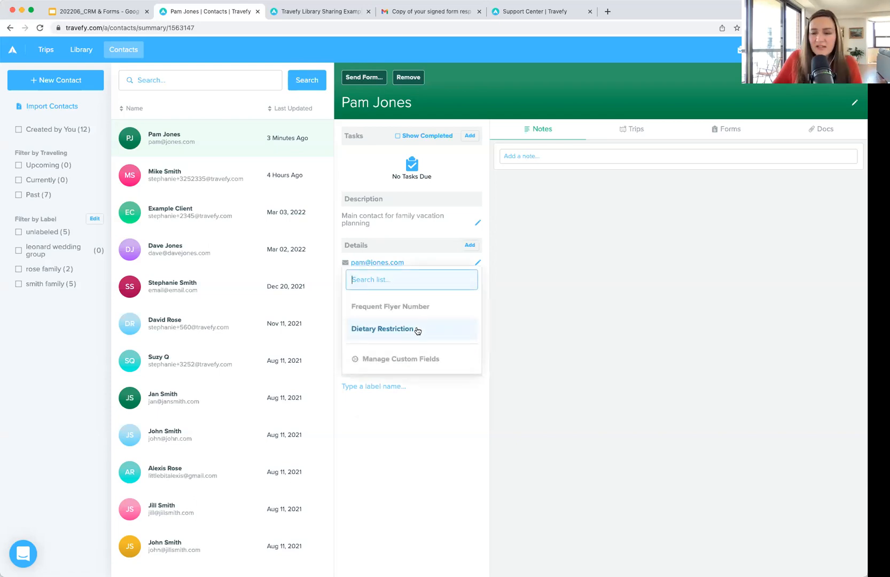
Step: Add a Dietary Restriction custom field with the value Vegetarian and save it
{"action": "left_click", "coordinate": [417, 330]}
{"action": "type", "text": "V"}
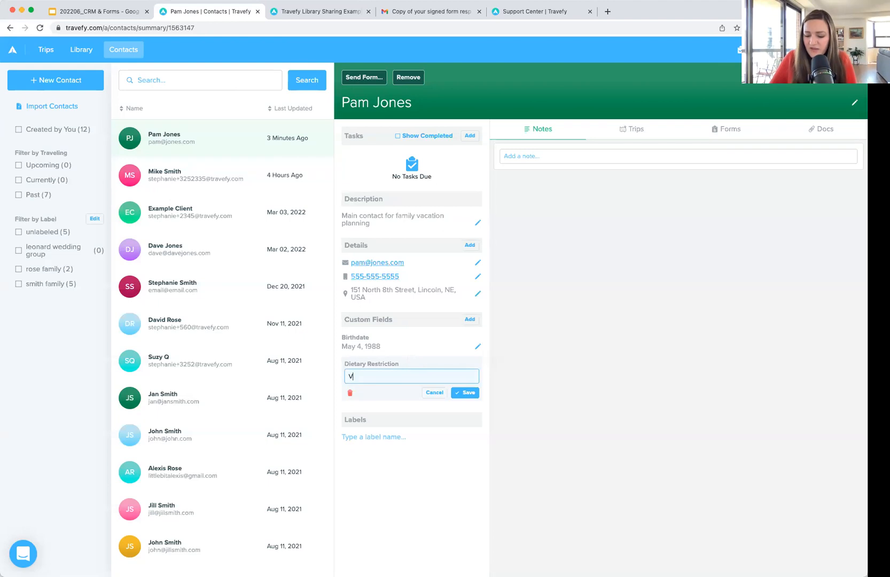
{"action": "type", "text": "egetarian"}
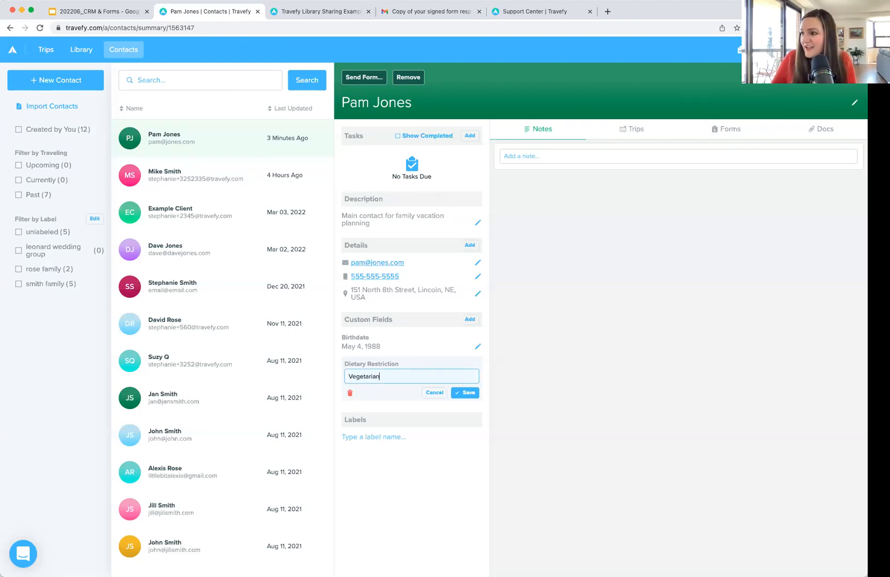
{"action": "left_click", "coordinate": [468, 392]}
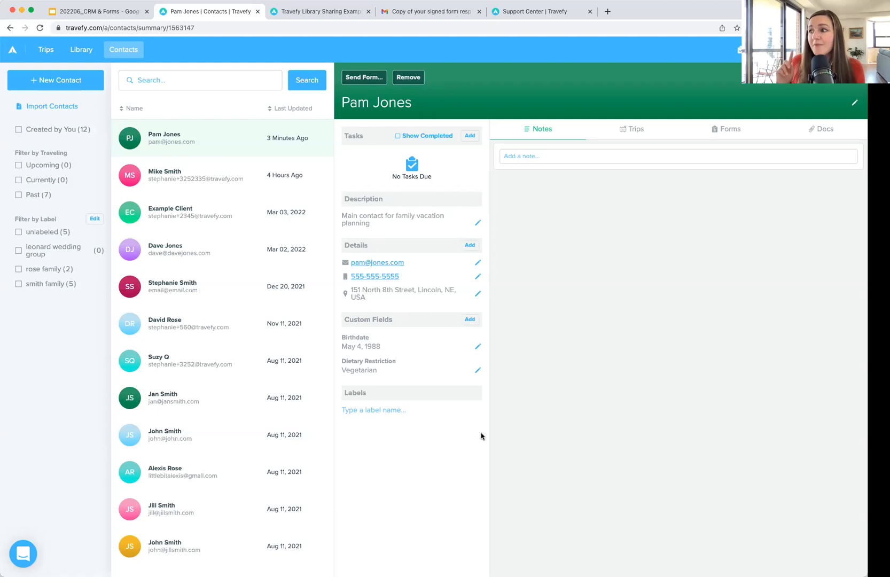
{"action": "left_click", "coordinate": [470, 320]}
{"action": "left_click", "coordinate": [488, 330]}
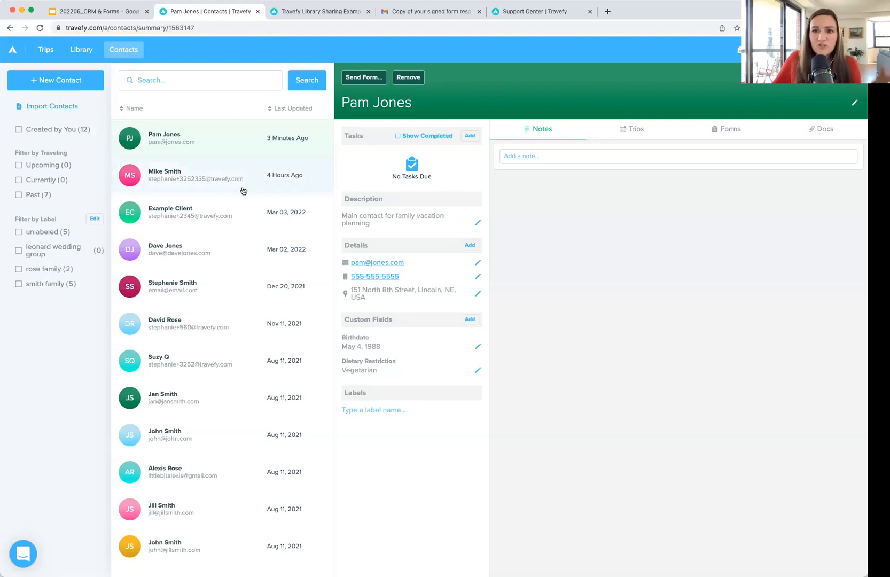
{"action": "left_click", "coordinate": [63, 105]}
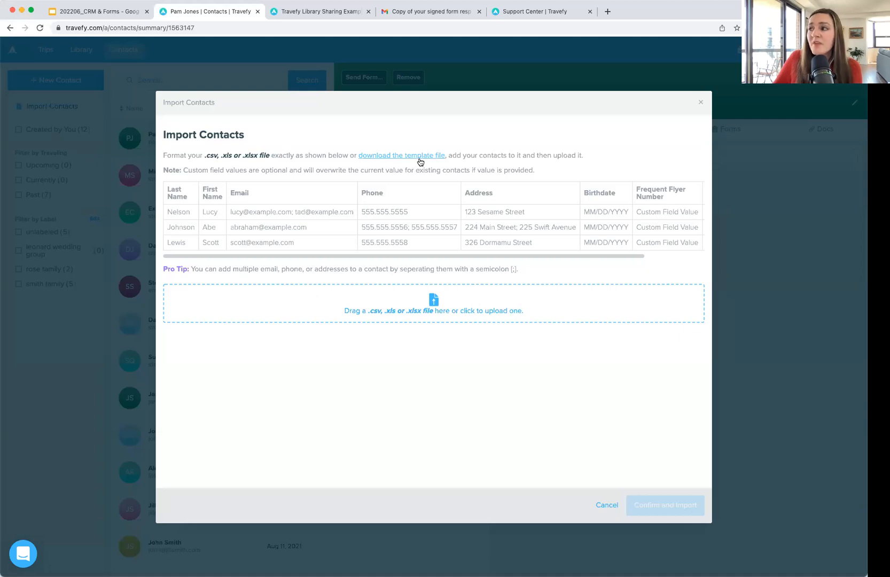
{"action": "left_click", "coordinate": [700, 102]}
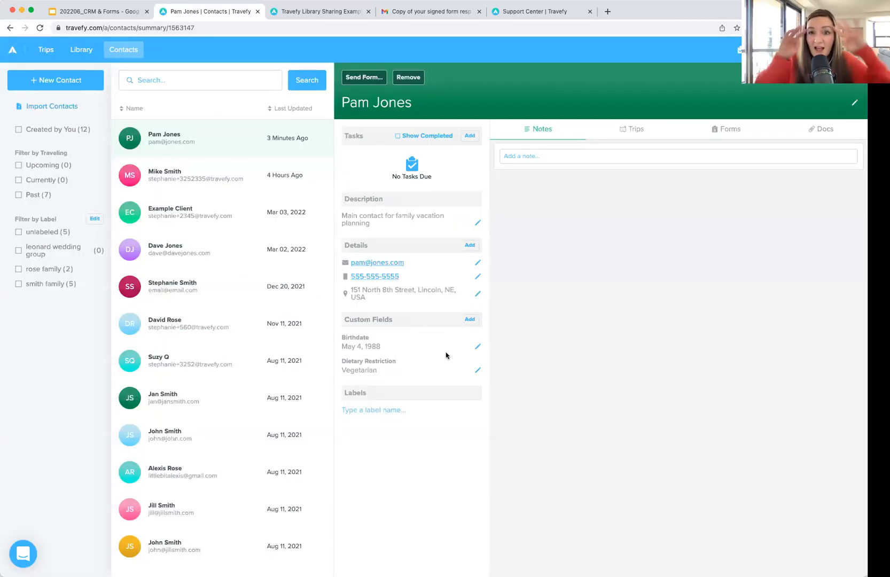
Step: Create a '<contact surname> Family' label, fixing the typo, and attach it to the contact
{"action": "left_click", "coordinate": [410, 412]}
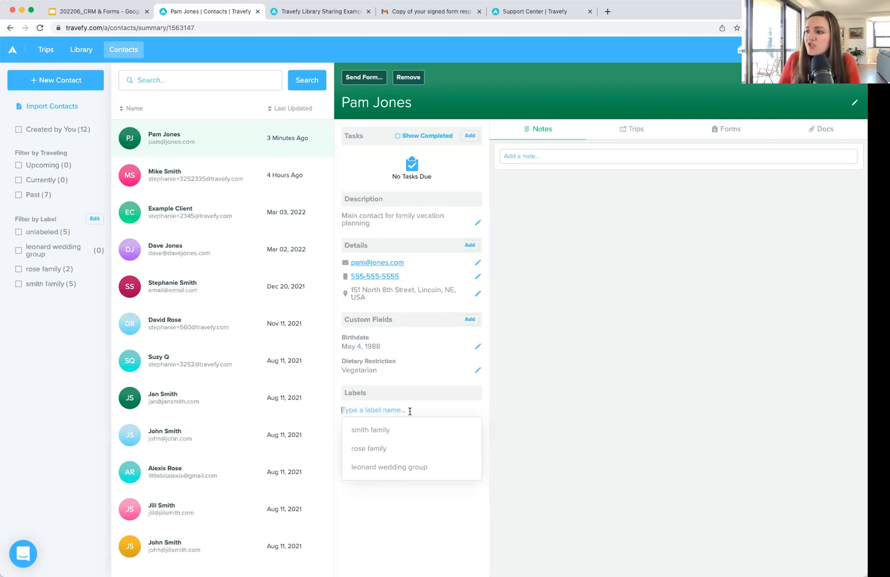
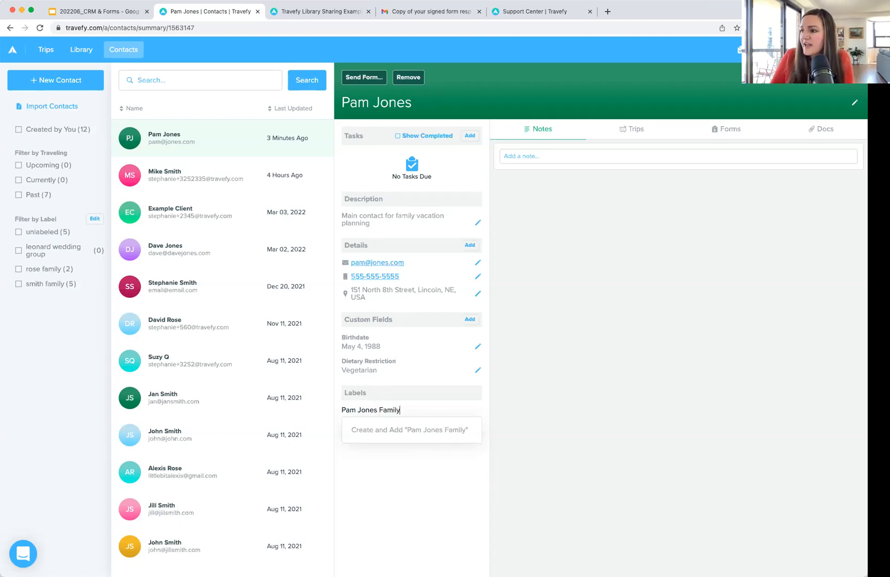
{"action": "left_click", "coordinate": [412, 430]}
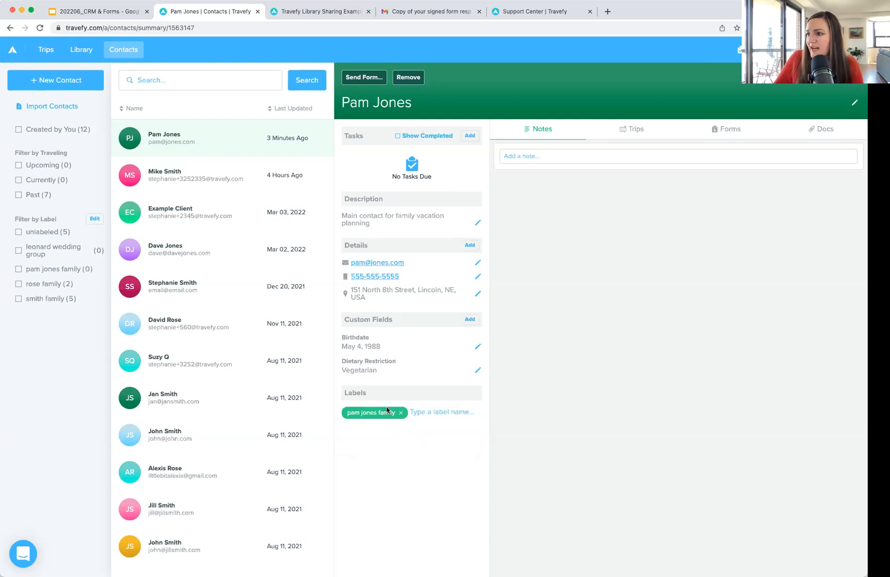
{"action": "left_click", "coordinate": [51, 271]}
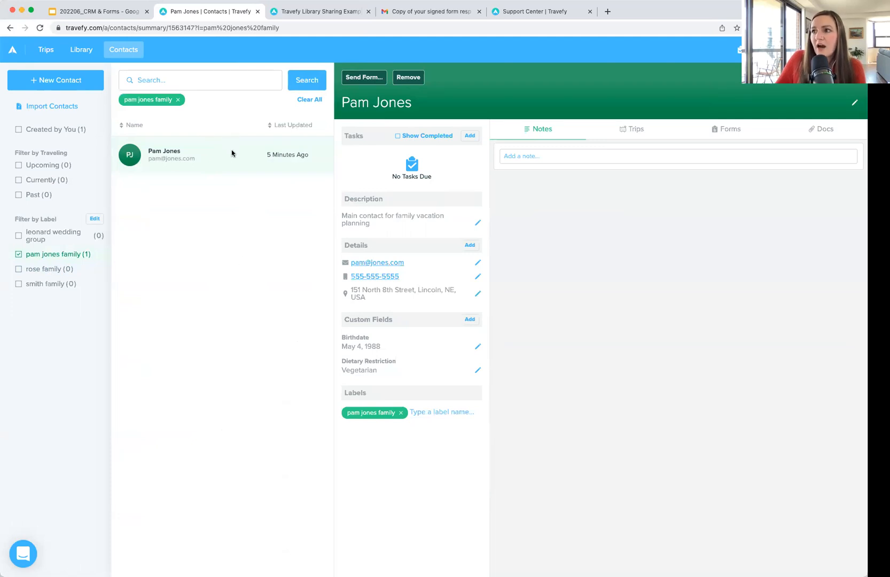
{"action": "left_click", "coordinate": [44, 254]}
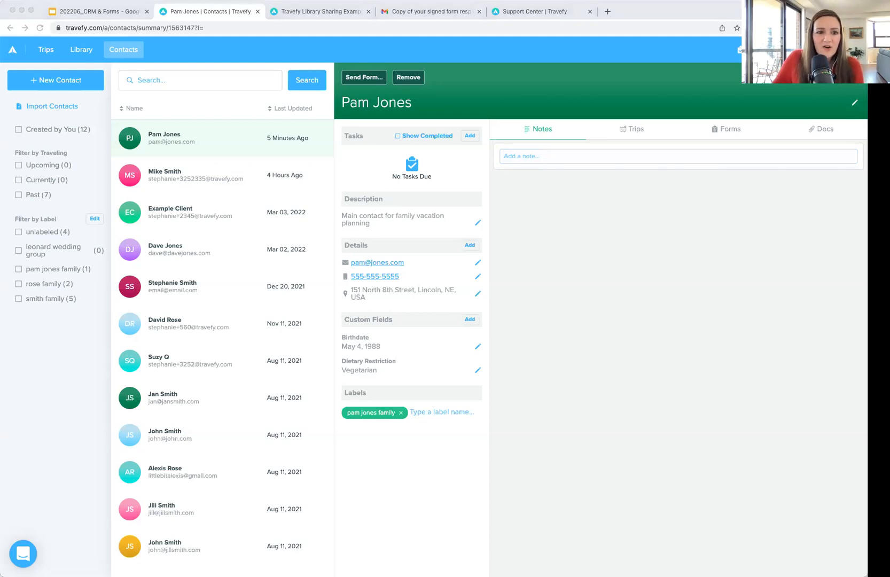
Step: Save a pasted note about the 6/27/22 call and Christmas river cruise interest
{"action": "left_click", "coordinate": [550, 158]}
{"action": "type", "text": "Spoke with on phone 6/27/22 - Interested in a river cruise holiday vacation over christmas."}
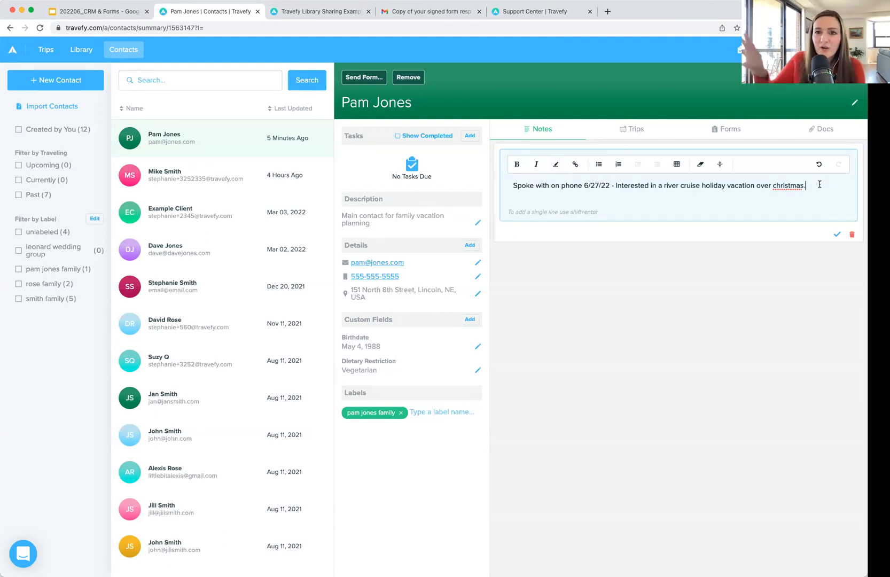
{"action": "left_click", "coordinate": [838, 234]}
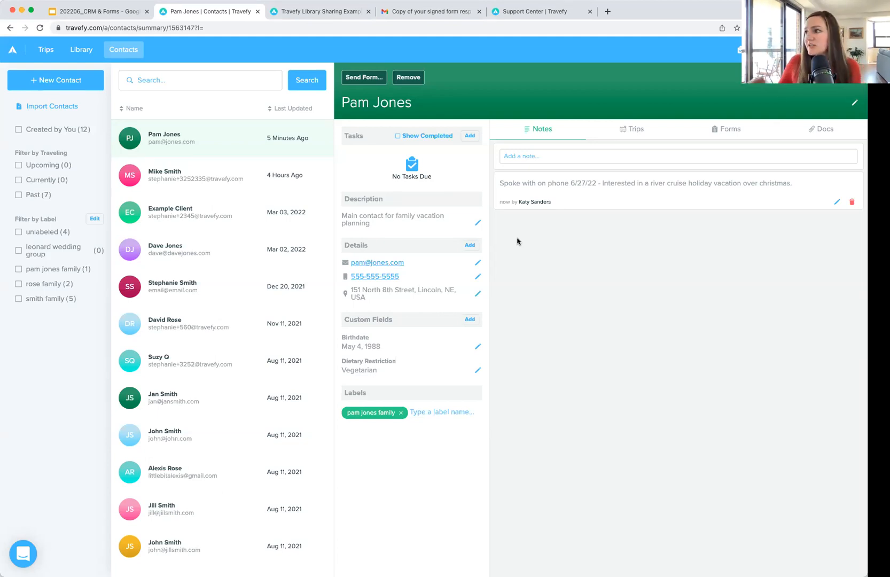
Step: Discard an empty extra note and view the contact's Trips, which lists none
{"action": "left_click", "coordinate": [532, 156]}
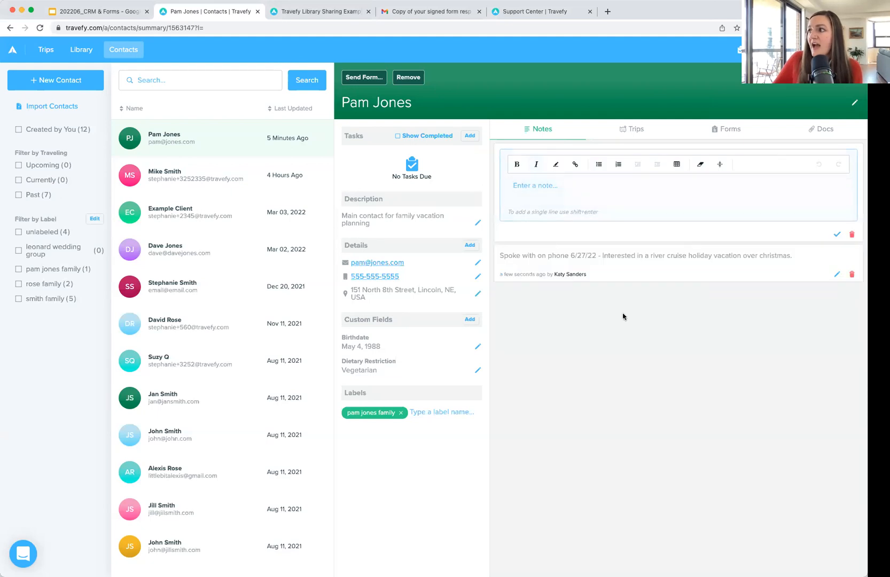
{"action": "left_click", "coordinate": [852, 234]}
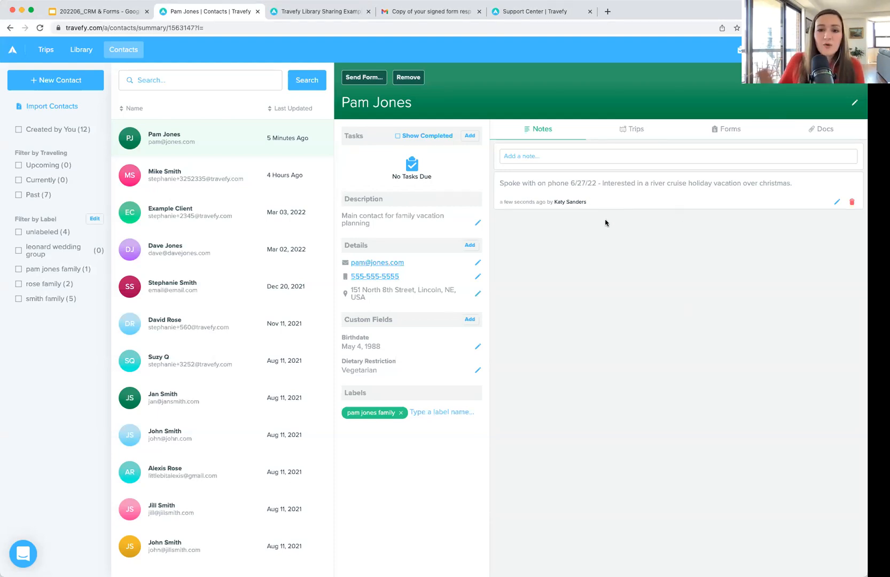
{"action": "left_click", "coordinate": [631, 137]}
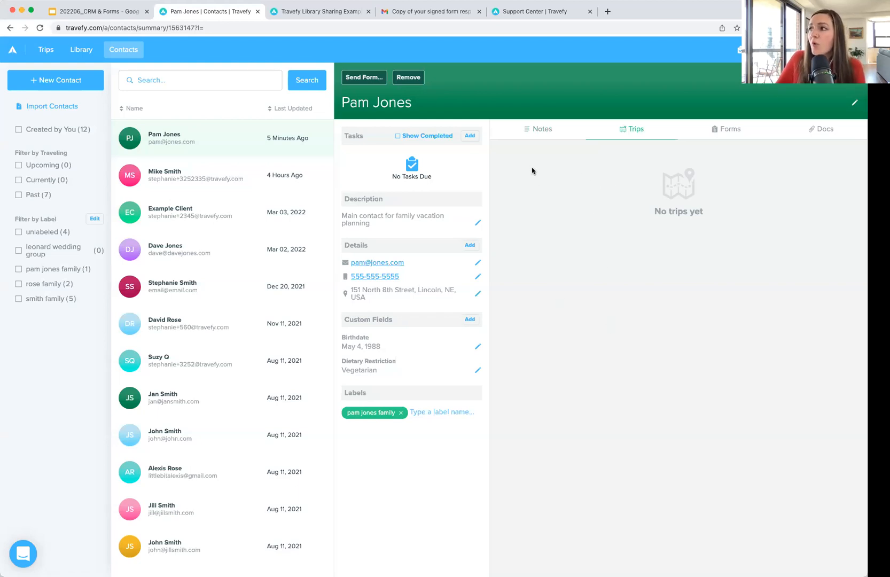
Step: Switch to the second contact and back, then view the first contact's Forms tab
{"action": "left_click", "coordinate": [229, 186]}
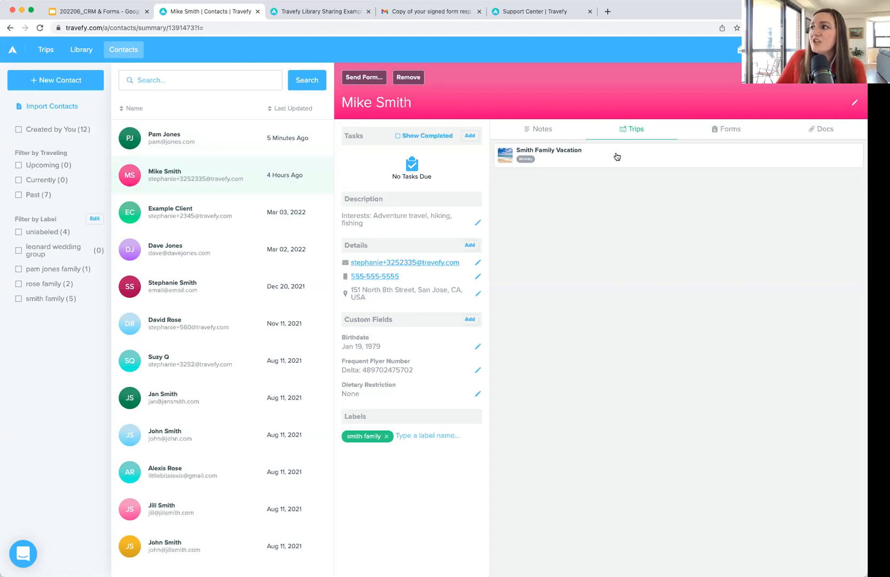
{"action": "left_click", "coordinate": [180, 141]}
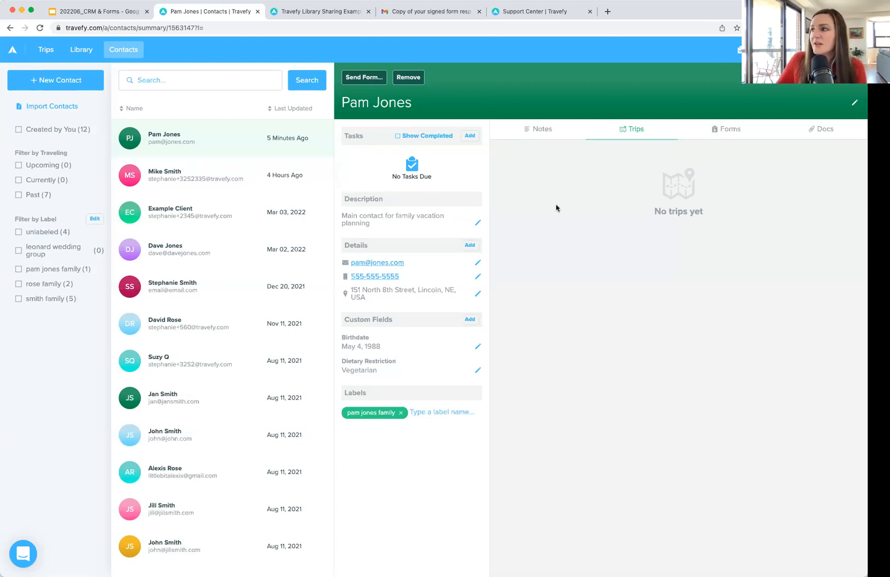
{"action": "left_click", "coordinate": [730, 130]}
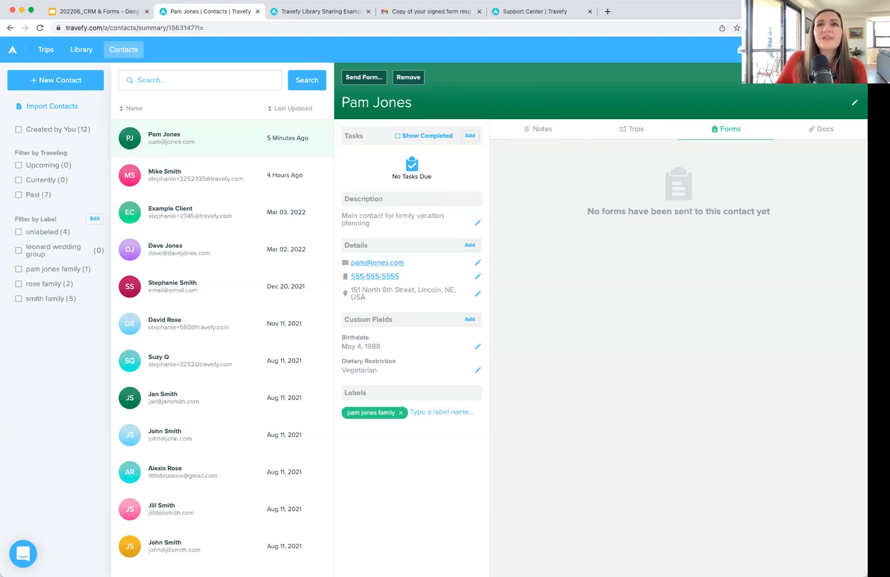
Step: View the contact's Docs tab, showing the upload area and no documents
{"action": "left_click", "coordinate": [801, 131]}
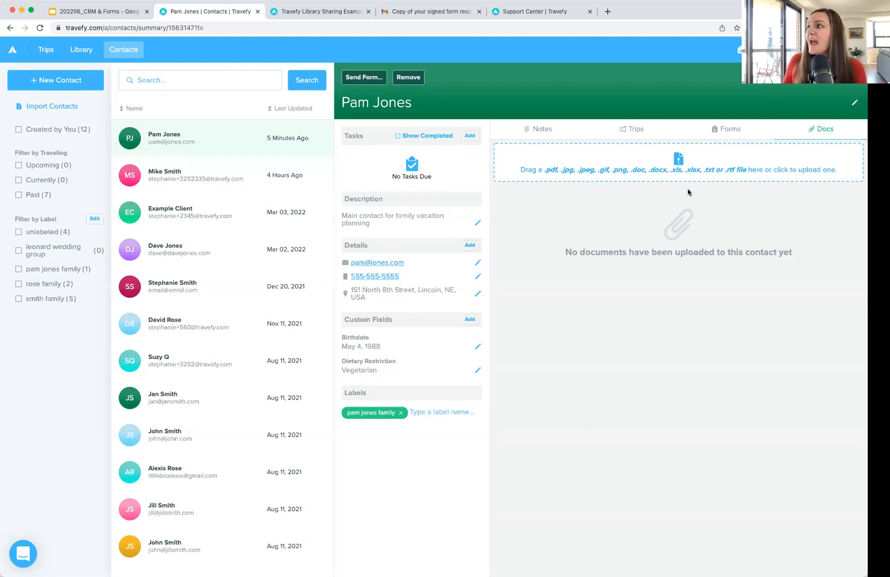
Step: Look over the account plan and Security settings, then return to the contacts list
{"action": "left_click", "coordinate": [793, 49]}
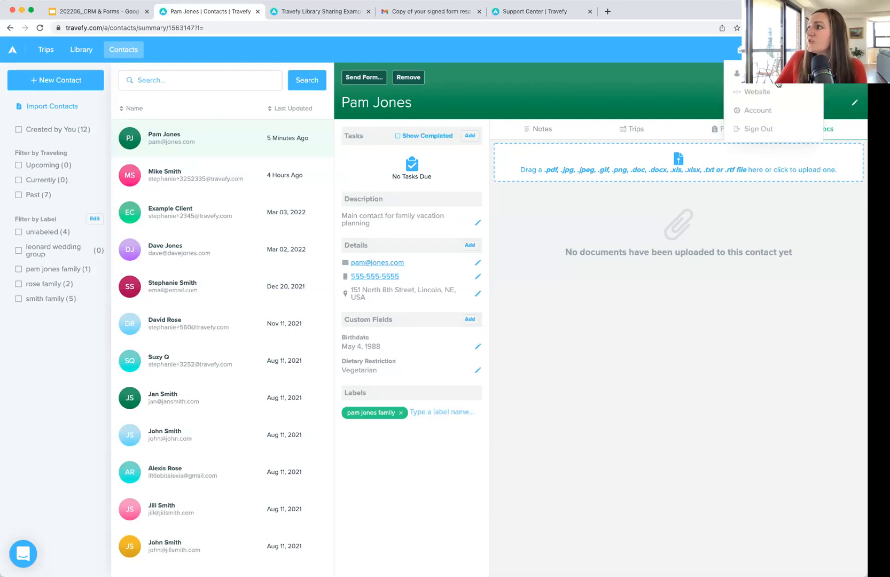
{"action": "left_click", "coordinate": [768, 110]}
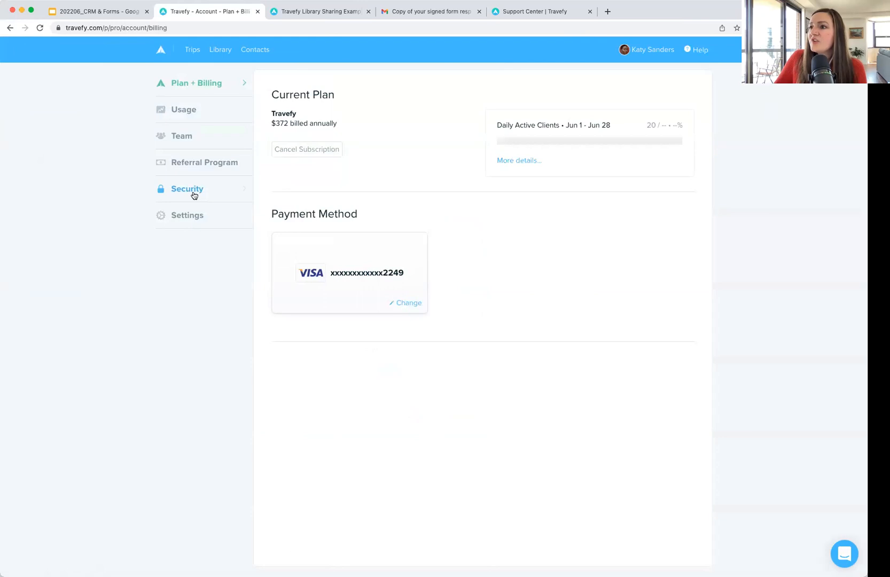
{"action": "left_click", "coordinate": [193, 193]}
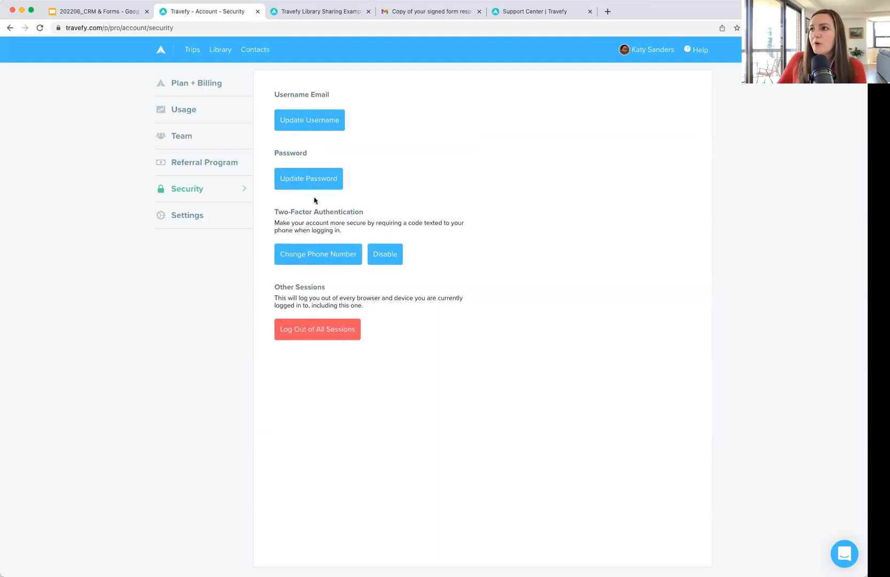
{"action": "left_click", "coordinate": [202, 56]}
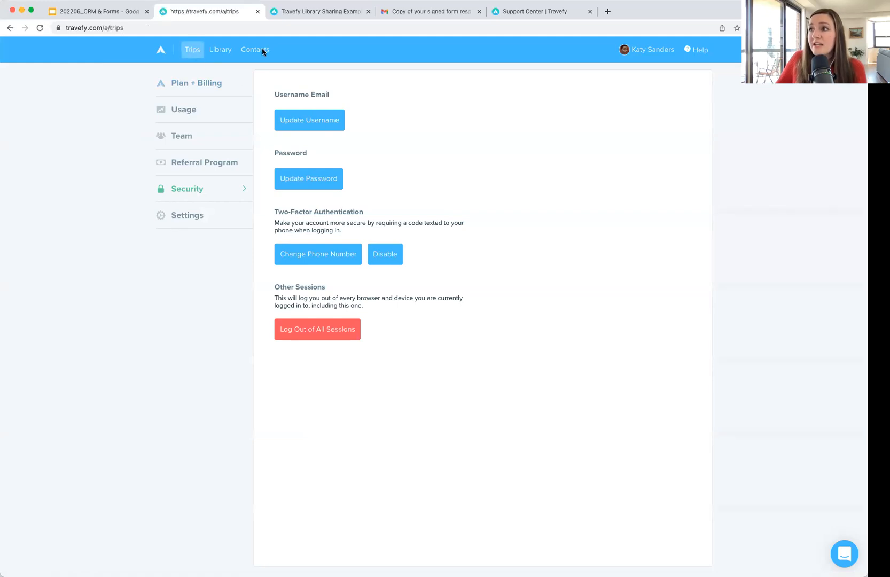
{"action": "left_click", "coordinate": [123, 50]}
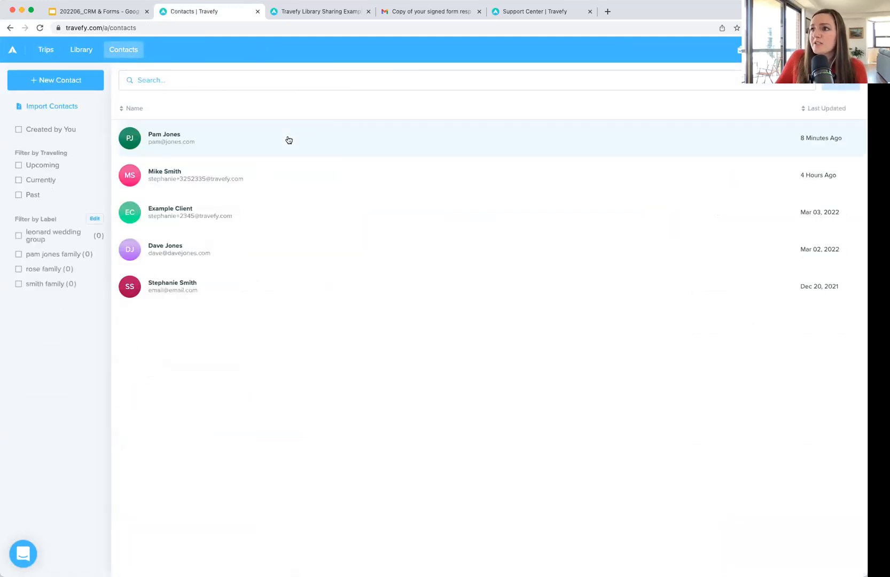
Step: Upload Sample-Voucher.pdf to the first contact's Docs
{"action": "left_click", "coordinate": [288, 140]}
{"action": "left_click", "coordinate": [824, 129]}
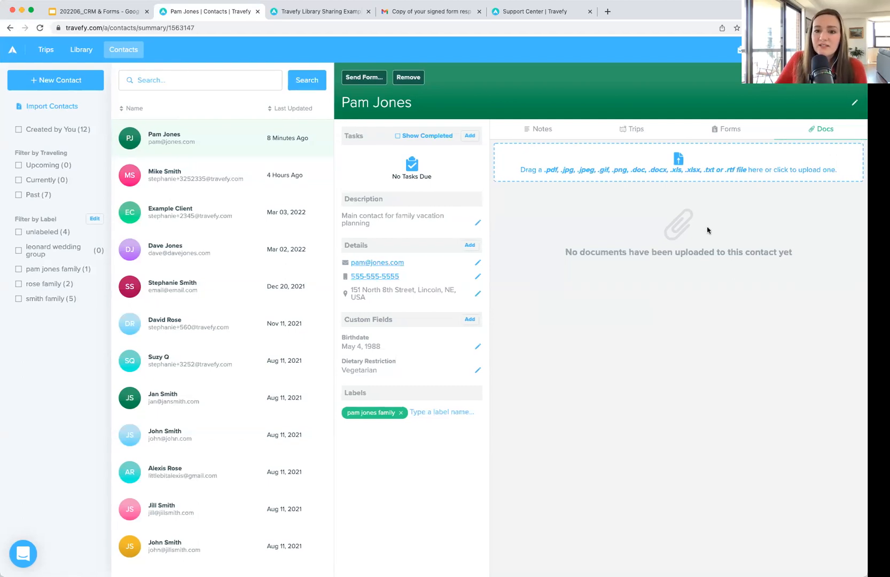
{"action": "left_click", "coordinate": [659, 169]}
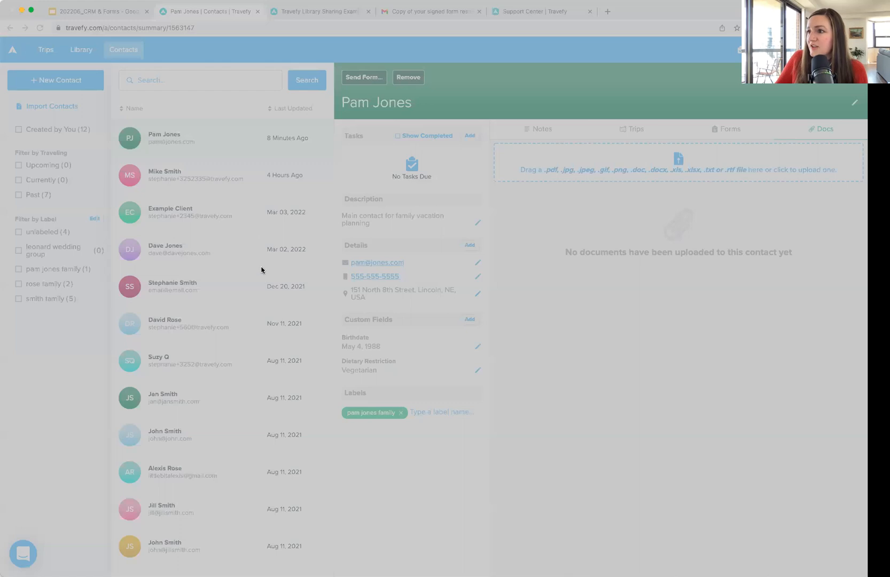
{"action": "double_click", "coordinate": [257, 297]}
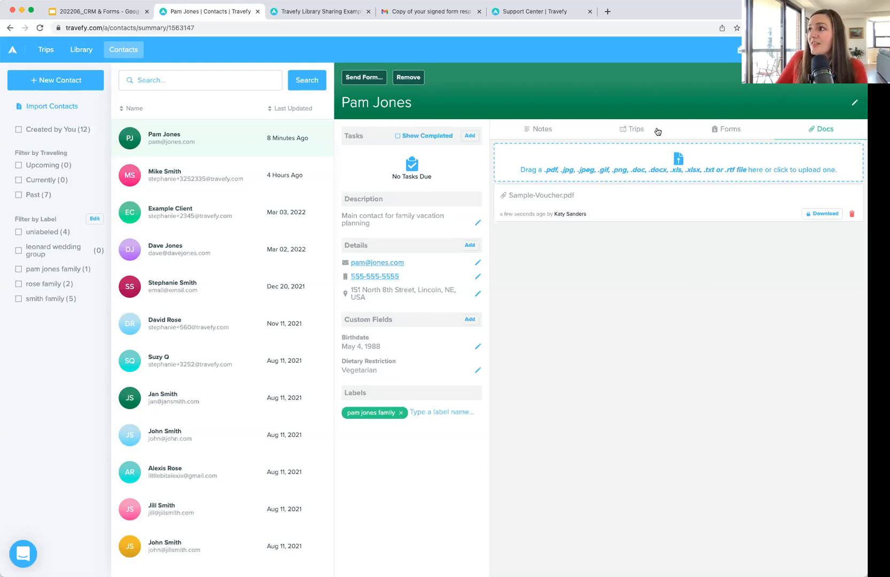
{"action": "left_click", "coordinate": [539, 129]}
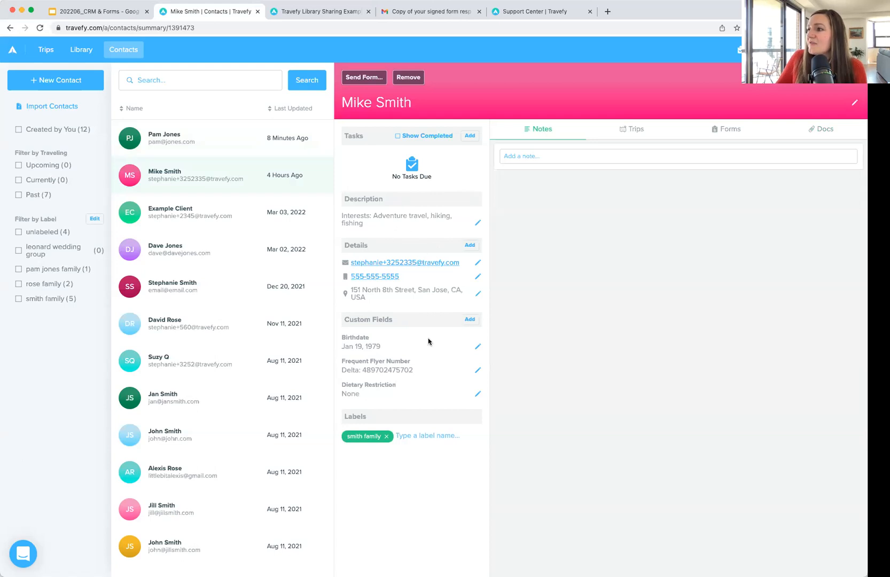
Step: Review the second contact's trip, submitted travel form responses, two PDF documents and notes
{"action": "left_click", "coordinate": [614, 130]}
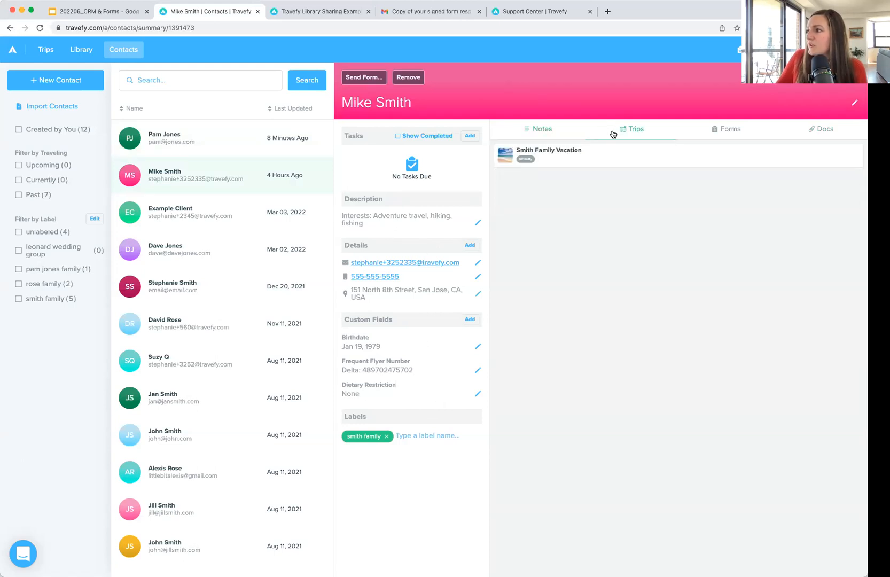
{"action": "left_click", "coordinate": [734, 132]}
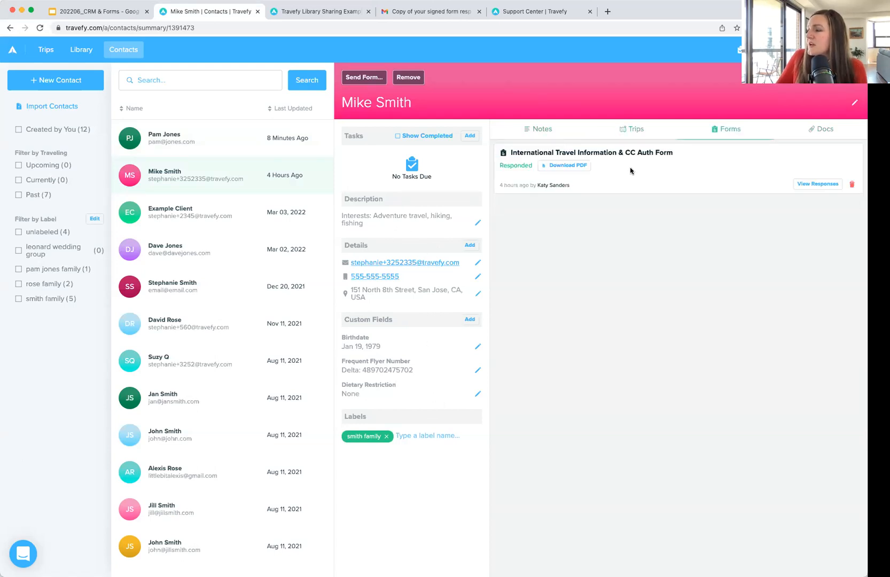
{"action": "left_click", "coordinate": [827, 185]}
{"action": "scroll", "coordinate": [709, 367], "scroll_direction": "down", "scroll_amount": 2}
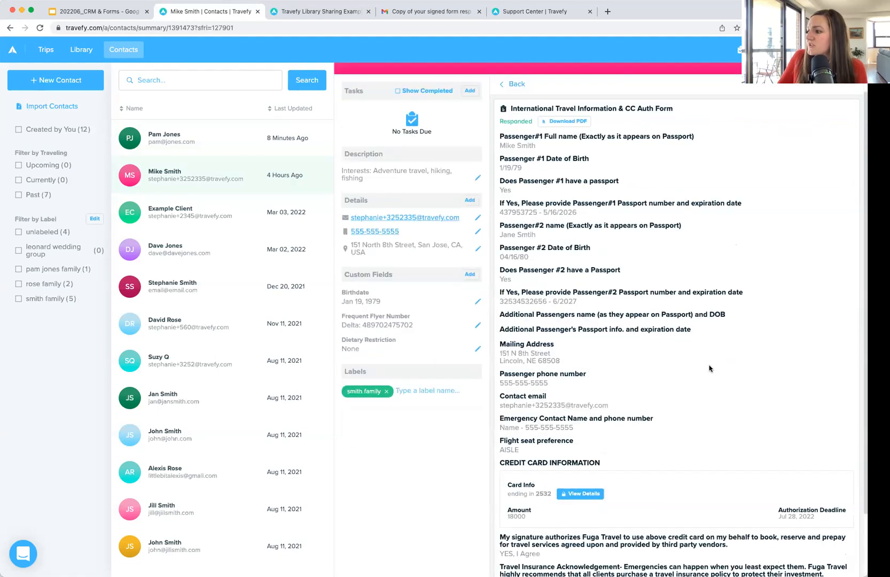
{"action": "scroll", "coordinate": [709, 369], "scroll_direction": "up", "scroll_amount": 2}
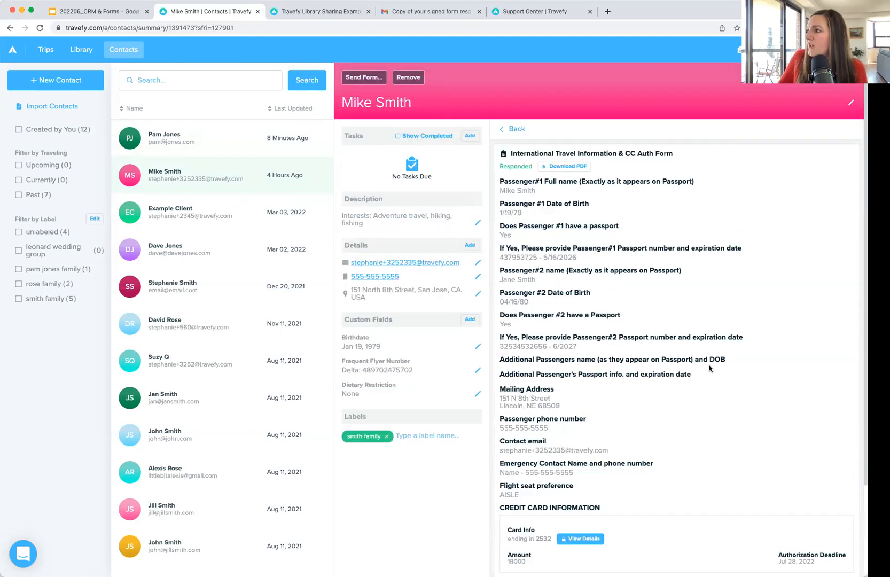
{"action": "left_click", "coordinate": [517, 129]}
{"action": "left_click", "coordinate": [808, 131]}
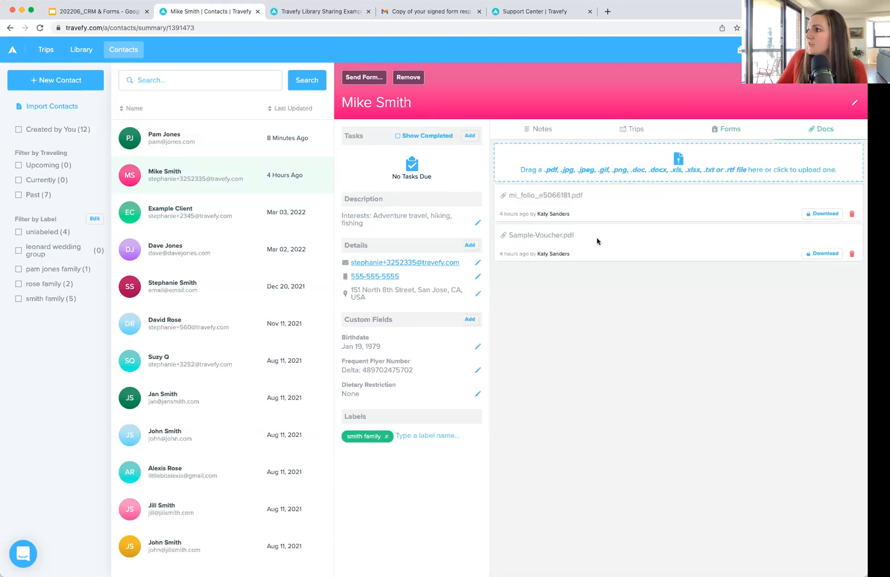
{"action": "left_click", "coordinate": [520, 130]}
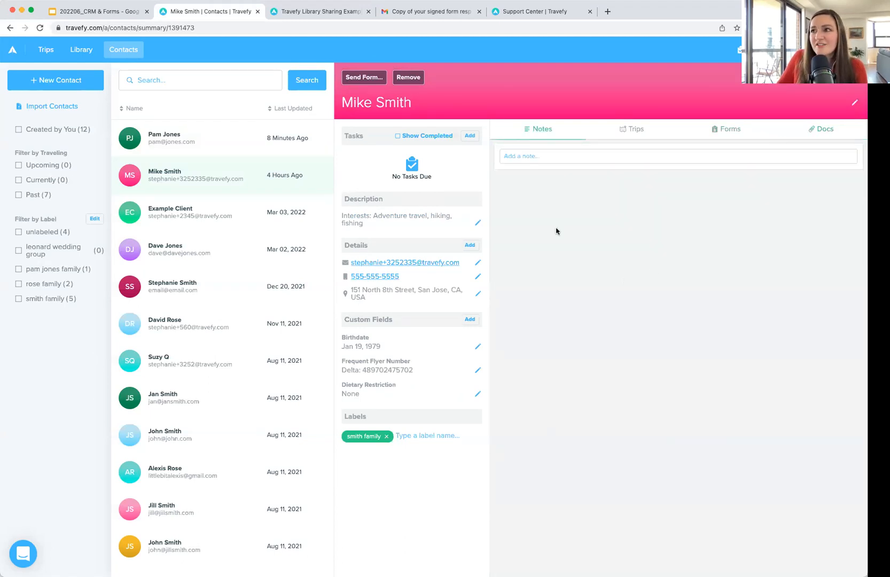
{"action": "left_click", "coordinate": [249, 137]}
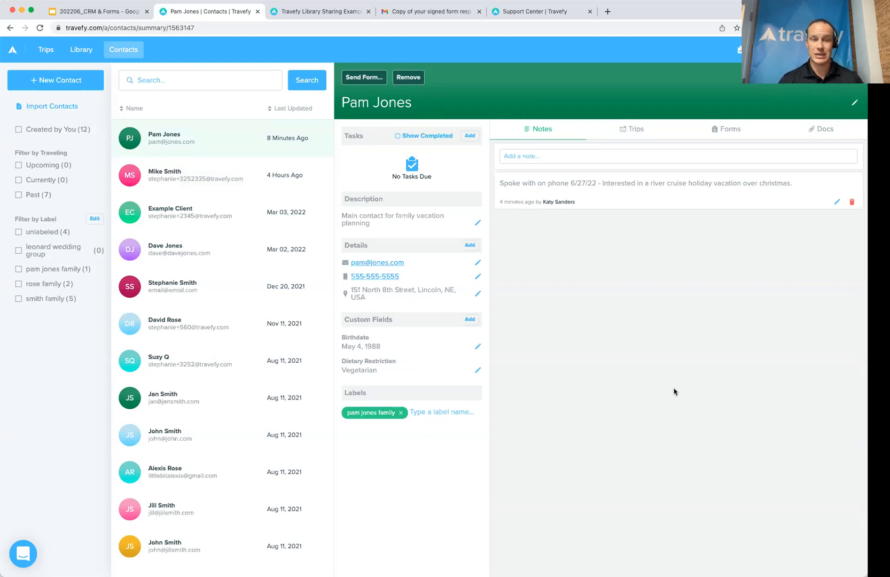
Step: Open the second contact's Trips to see the Smith Family Vacation itinerary
{"action": "left_click", "coordinate": [234, 170]}
{"action": "left_click", "coordinate": [641, 131]}
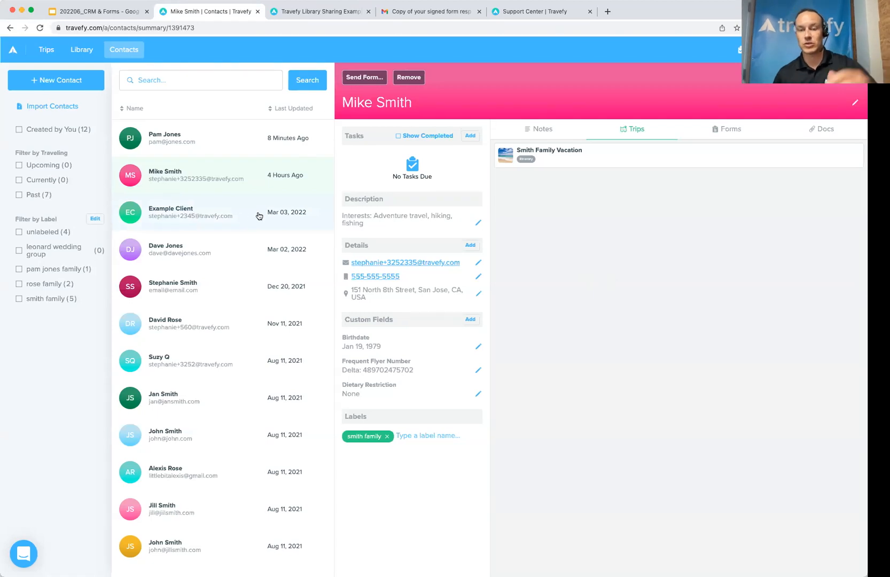
{"action": "left_click", "coordinate": [316, 209]}
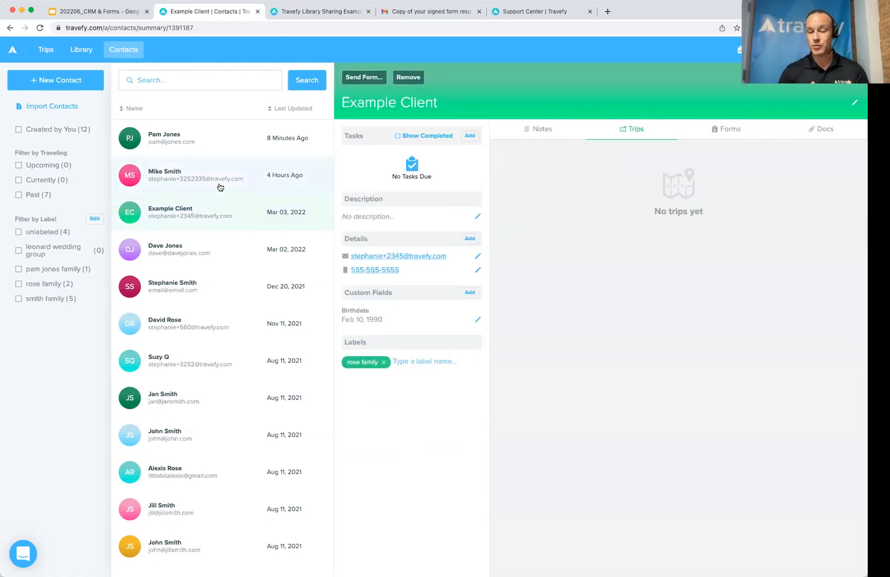
{"action": "left_click", "coordinate": [249, 186]}
{"action": "left_click", "coordinate": [289, 353]}
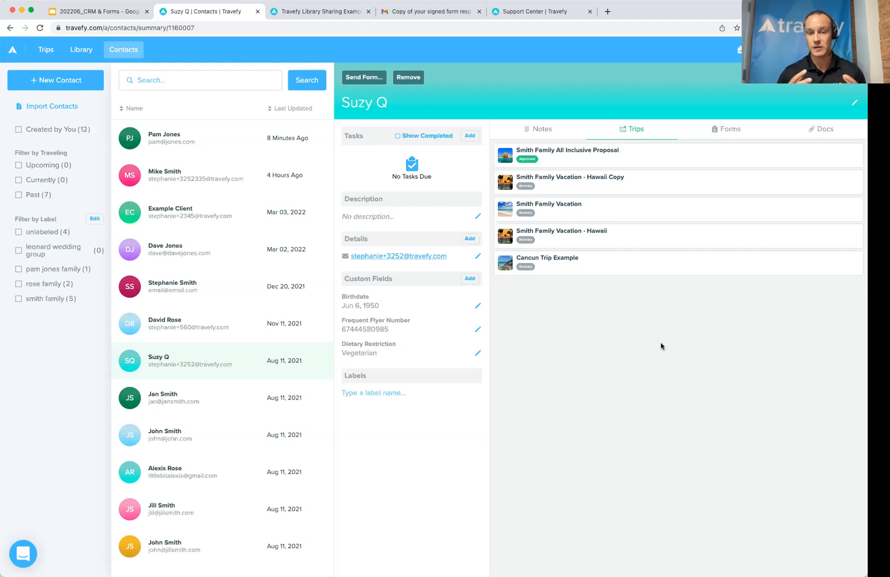
{"action": "left_click", "coordinate": [264, 143]}
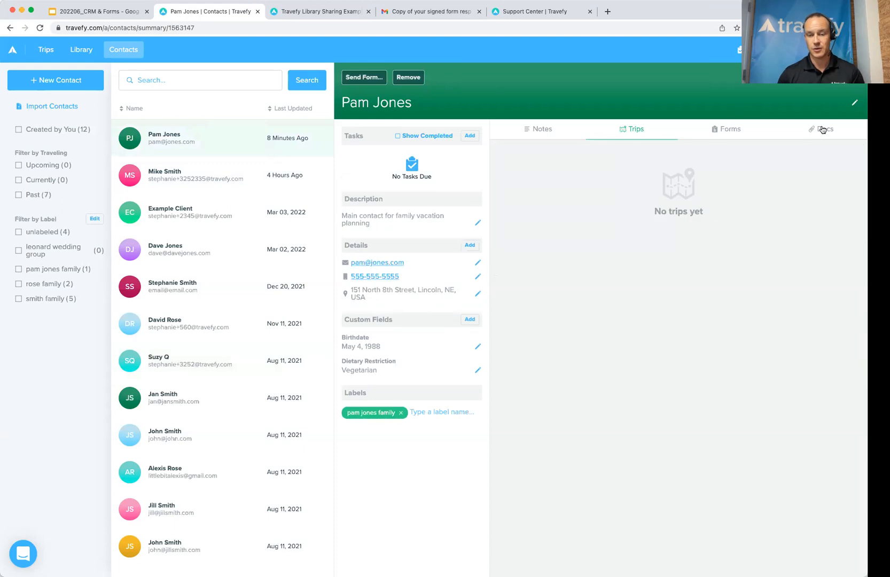
{"action": "left_click", "coordinate": [173, 173]}
Step: Show the contact's Docs, listing the uploaded mi_folio_e5066181.pdf and Sample-Voucher.pdf
{"action": "left_click", "coordinate": [829, 134]}
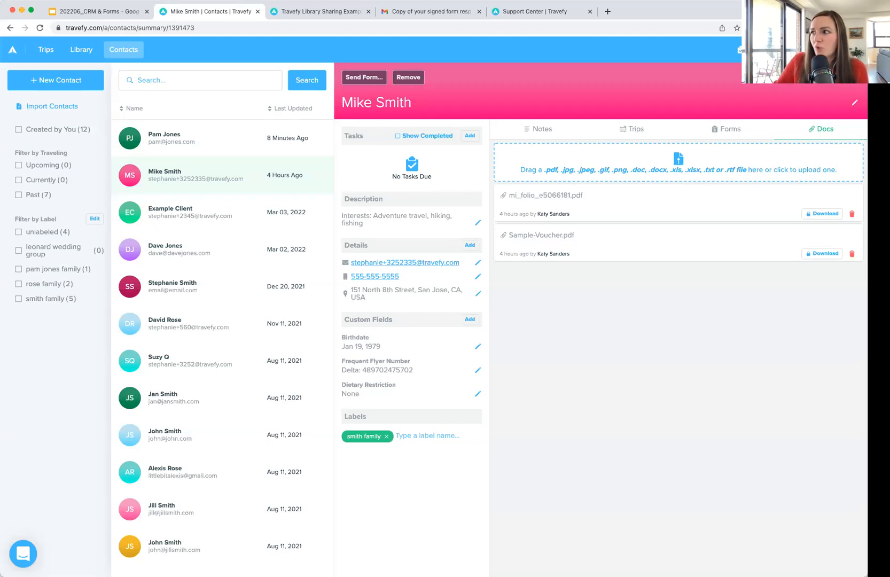
Step: Switch to another contact's documents and check the Send Form list of forms, then close it
{"action": "left_click", "coordinate": [155, 139]}
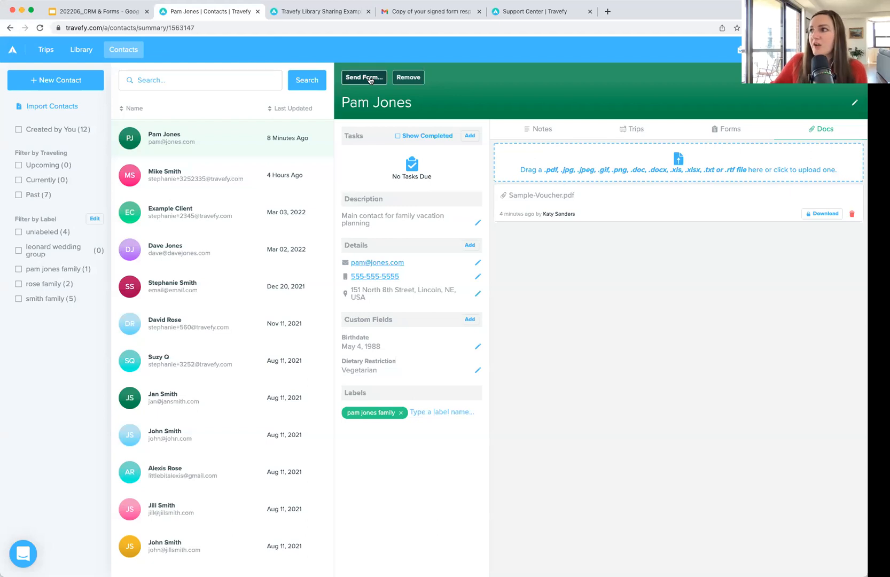
{"action": "left_click", "coordinate": [369, 78]}
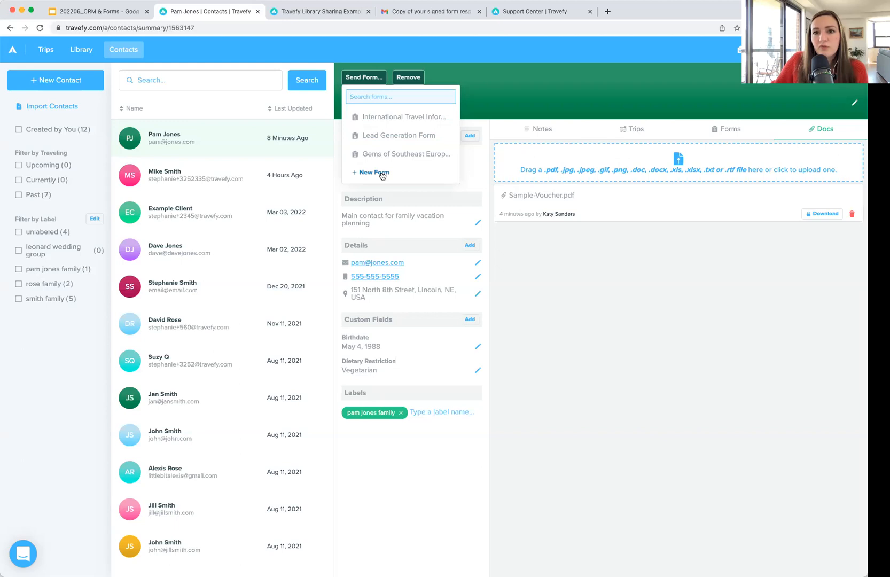
{"action": "left_click", "coordinate": [624, 303]}
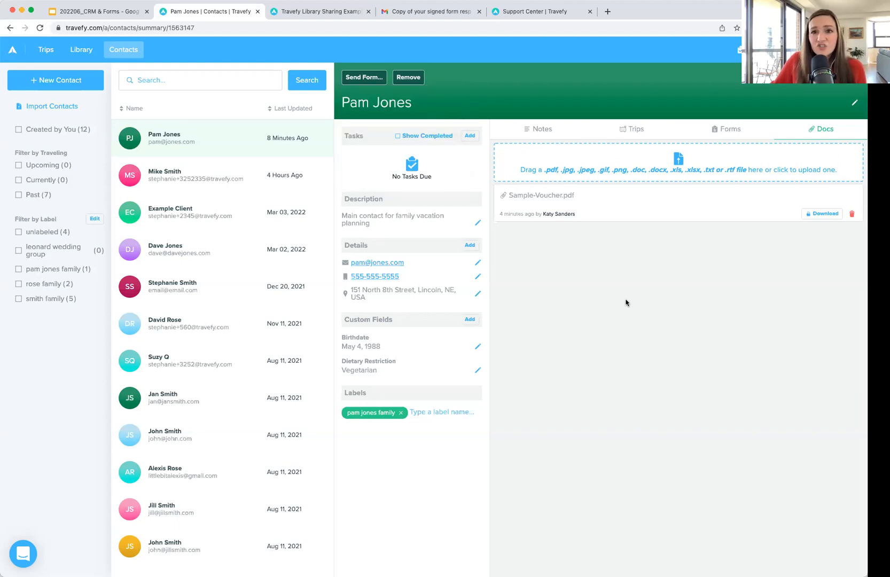
Step: Filter the Library by the Form category to list only the nine forms
{"action": "left_click", "coordinate": [86, 52]}
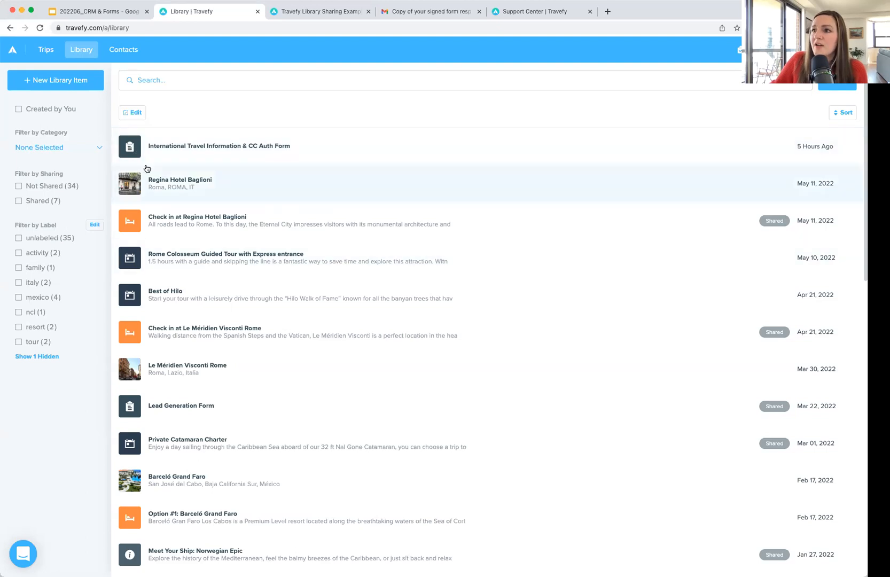
{"action": "left_click", "coordinate": [73, 148]}
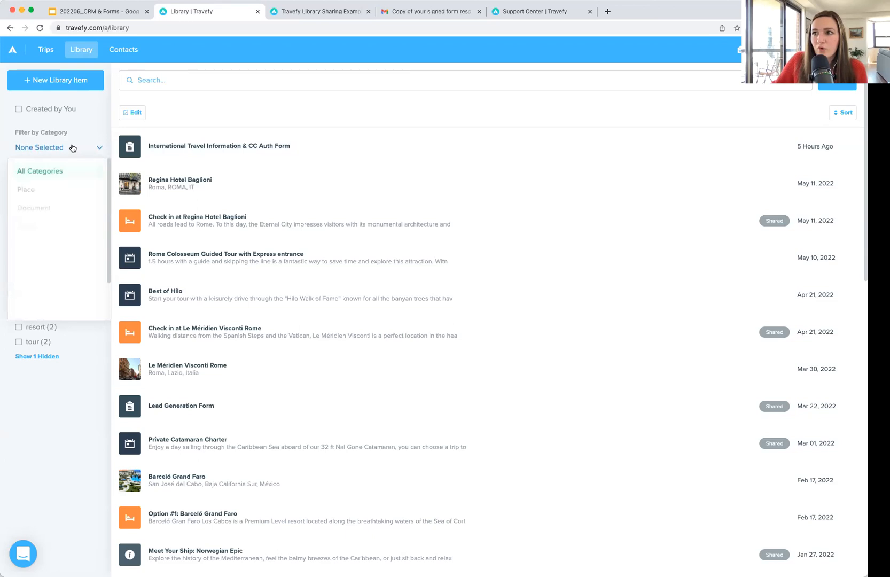
{"action": "scroll", "coordinate": [59, 267], "scroll_direction": "down", "scroll_amount": 2}
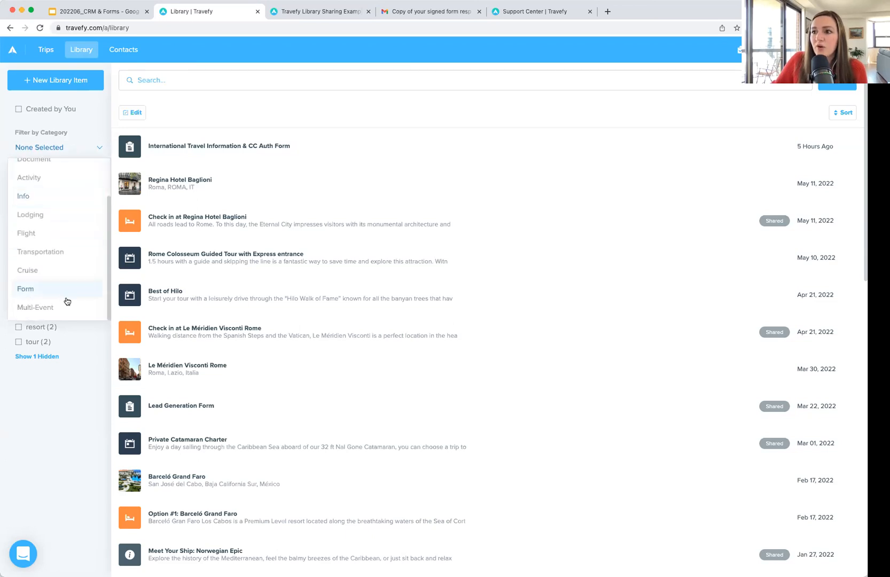
{"action": "left_click", "coordinate": [61, 287]}
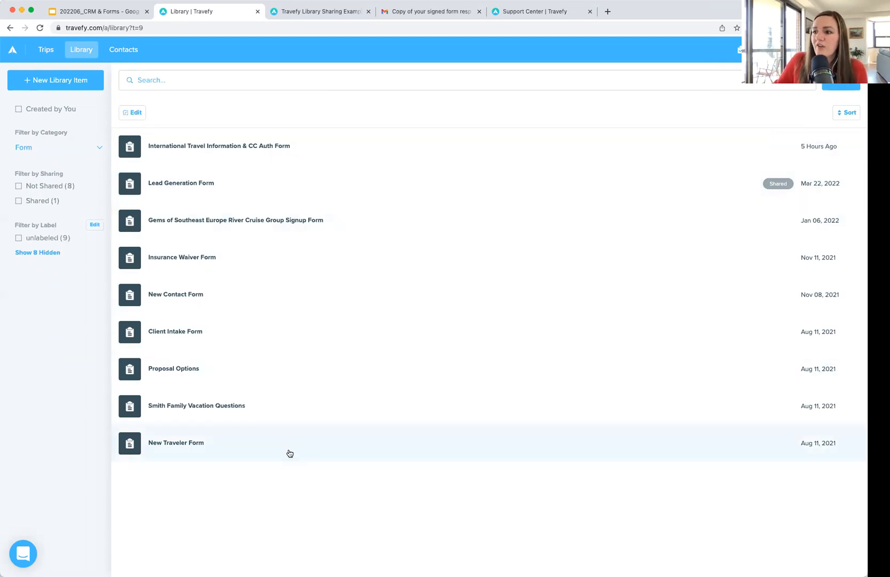
Step: Create a new blank Form from the + New Library Item menu
{"action": "left_click", "coordinate": [69, 86]}
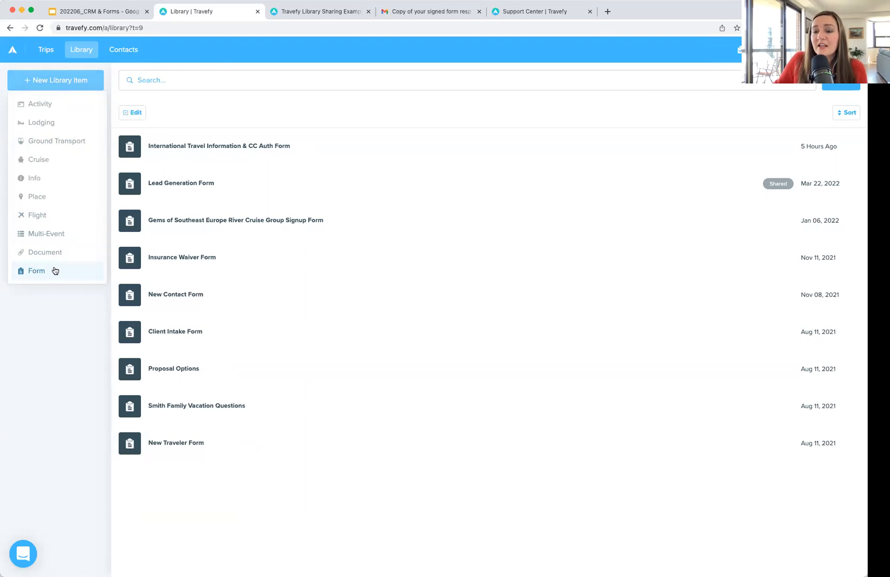
{"action": "left_click", "coordinate": [55, 271]}
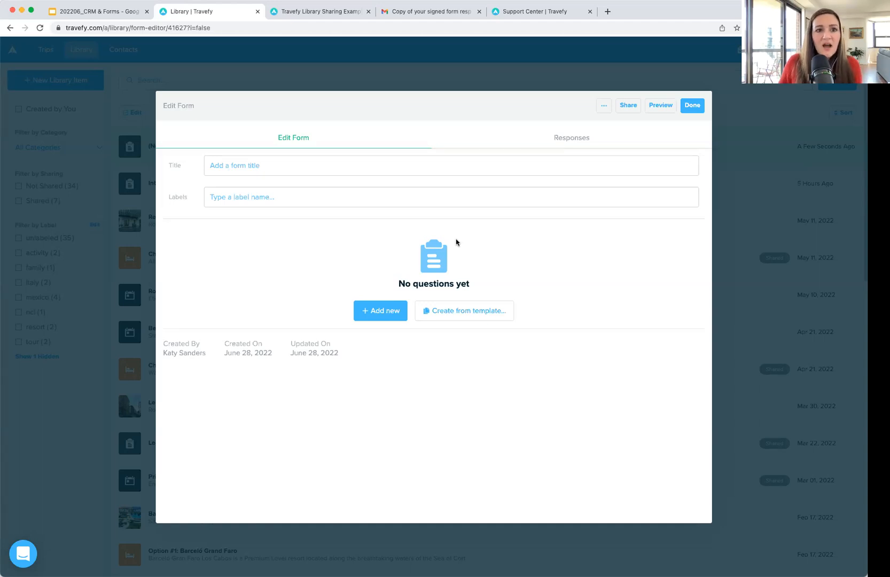
Step: Title the new form 'Traveler Information Form' and bring up the starter templates
{"action": "left_click", "coordinate": [116, 145]}
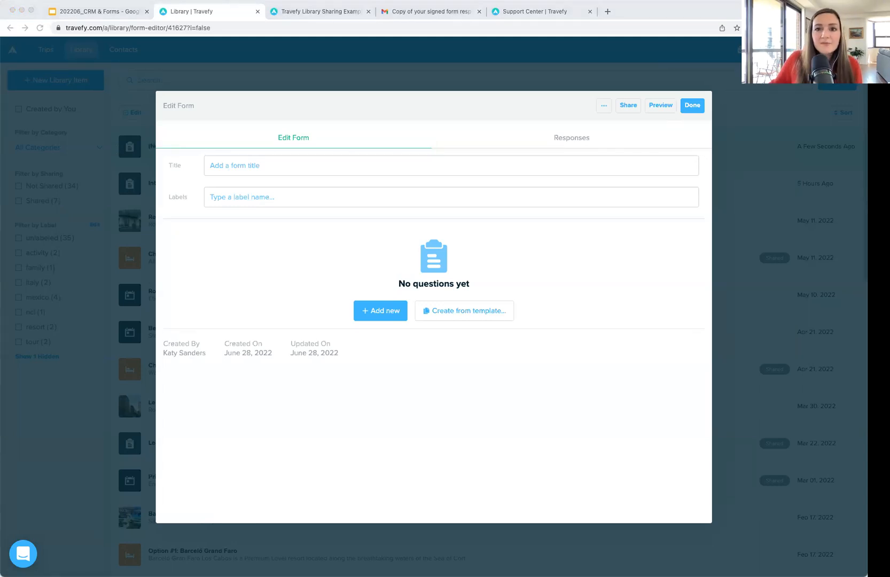
{"action": "left_click", "coordinate": [268, 166]}
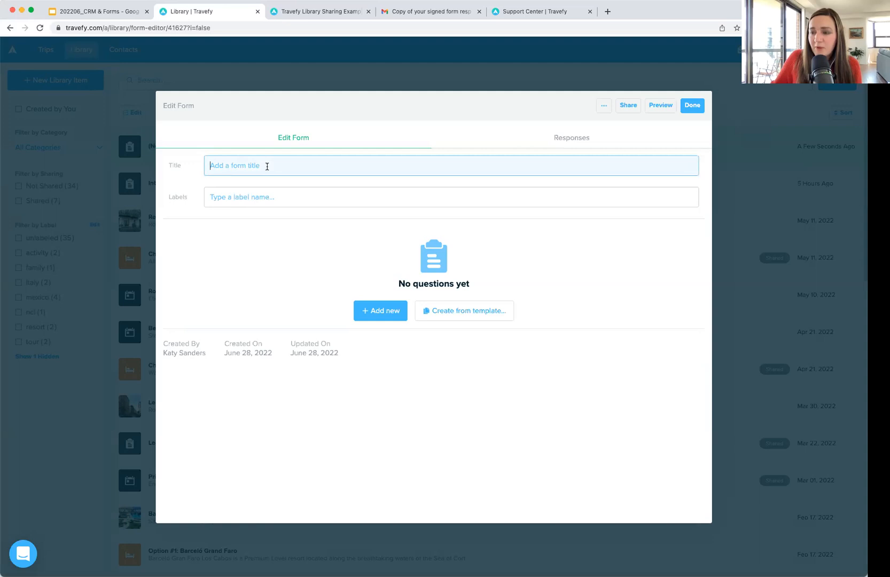
{"action": "type", "text": "Traveler Information Form"}
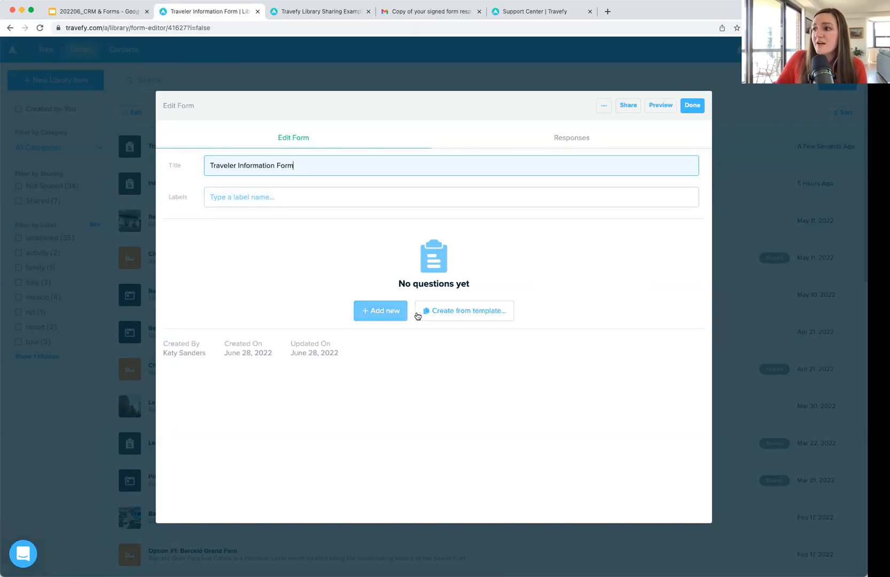
{"action": "left_click", "coordinate": [459, 315]}
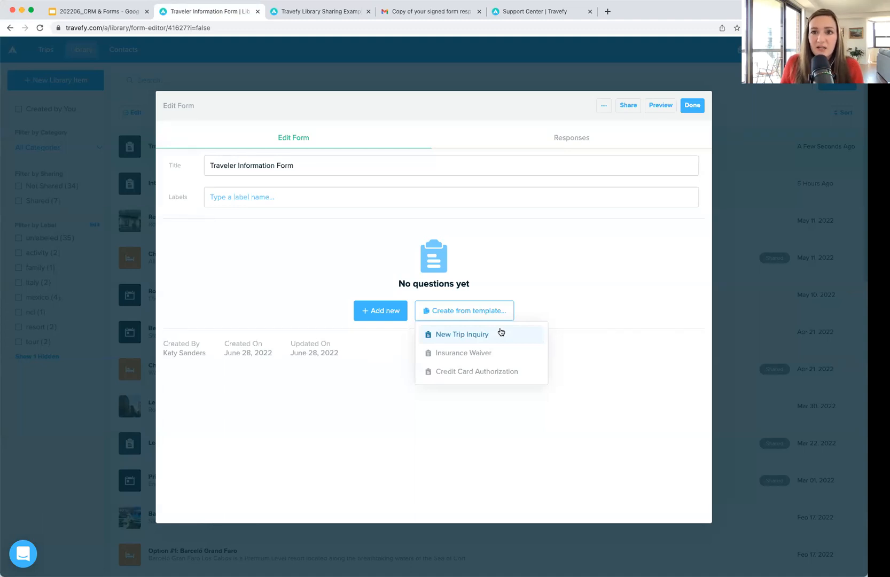
Step: Close the template choices without applying any template
{"action": "left_click", "coordinate": [538, 275]}
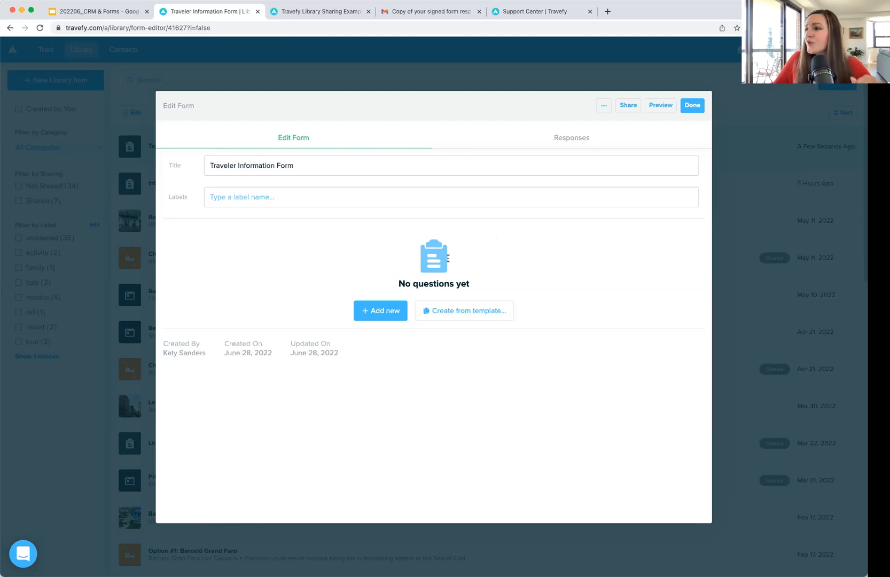
Step: Add a blank Text & Image Only block as the form's first question
{"action": "left_click", "coordinate": [384, 312]}
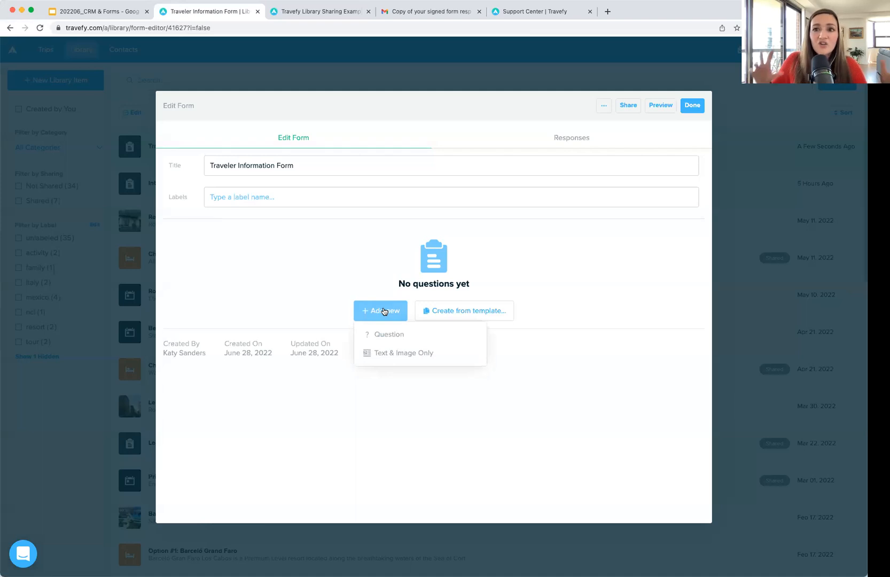
{"action": "left_click", "coordinate": [446, 356]}
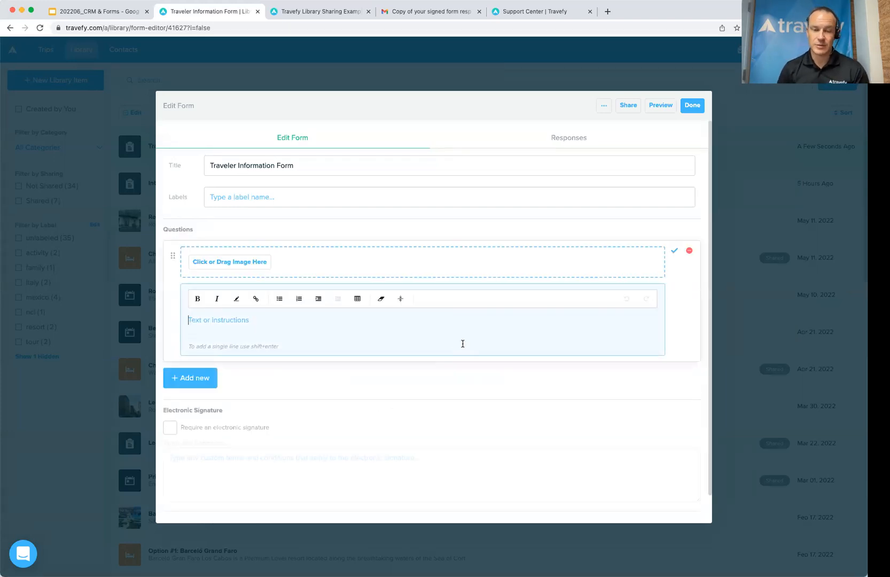
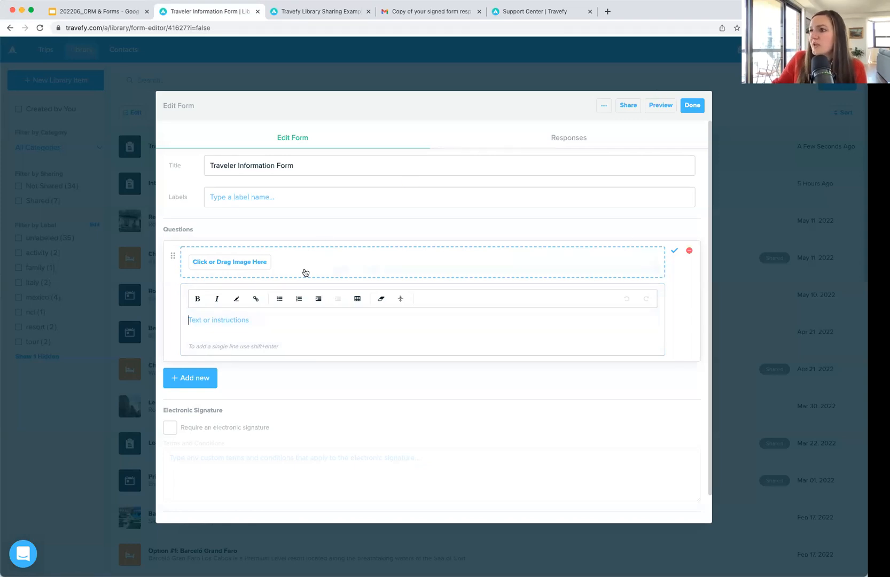
Step: Upload the logo file into the form's first block and save it
{"action": "left_click", "coordinate": [254, 264]}
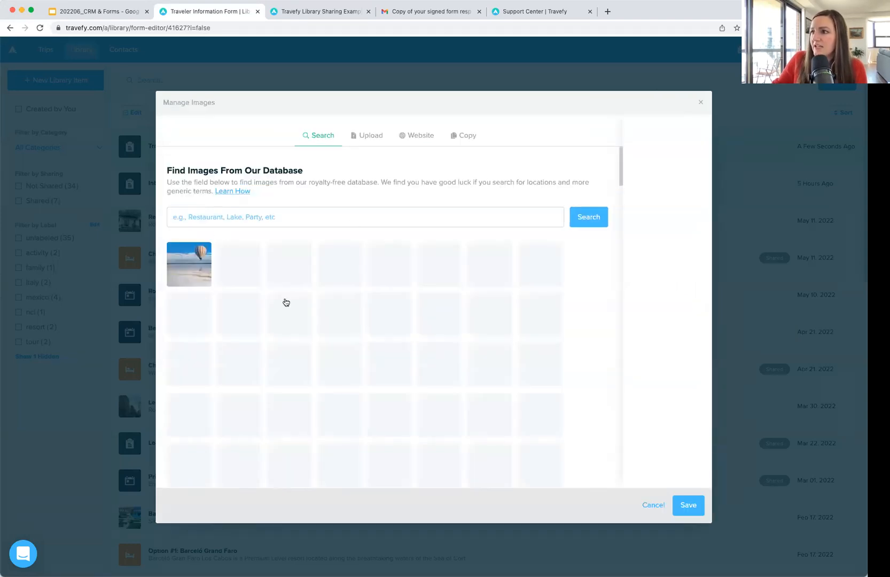
{"action": "scroll", "coordinate": [425, 320], "scroll_direction": "down", "scroll_amount": 2}
{"action": "scroll", "coordinate": [425, 320], "scroll_direction": "up", "scroll_amount": 2}
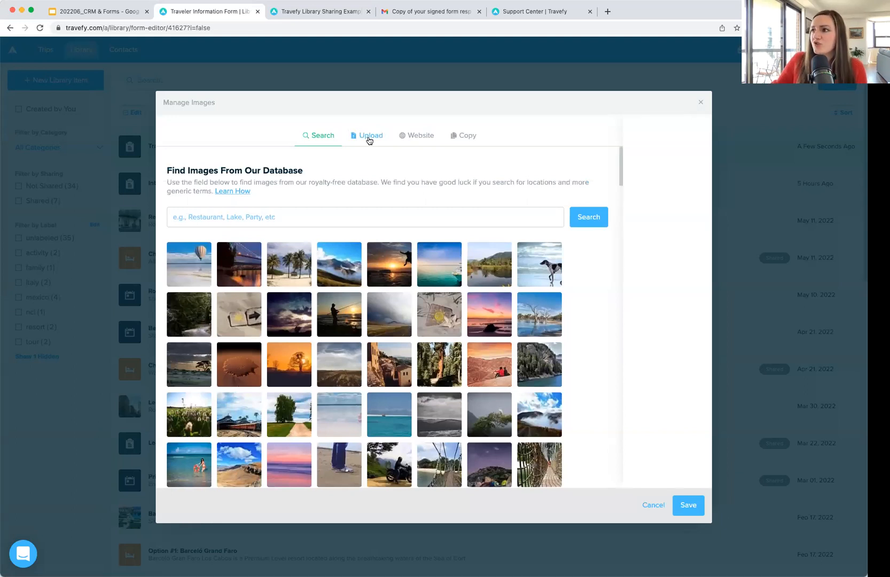
{"action": "left_click", "coordinate": [369, 140]}
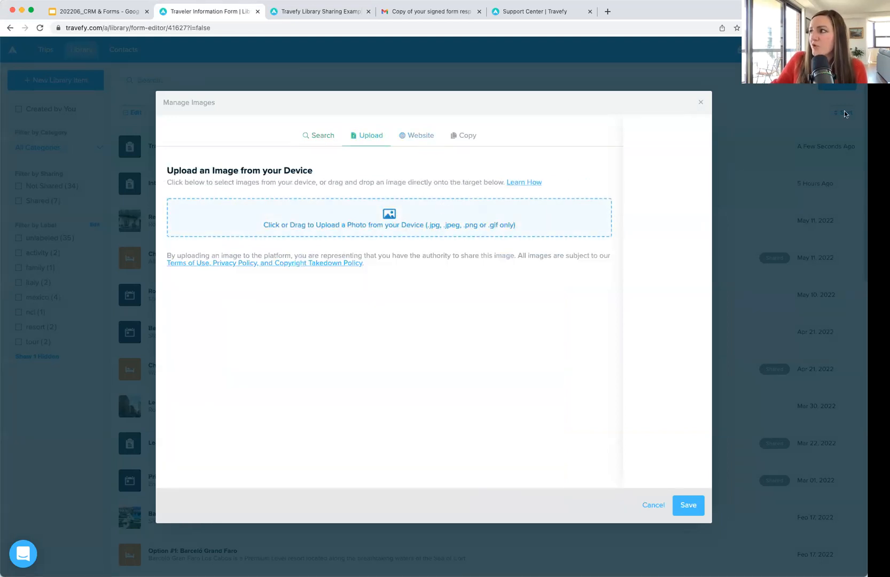
{"action": "left_click_drag", "start_coordinate": [860, 116], "coordinate": [347, 225]}
{"action": "left_click", "coordinate": [688, 505]}
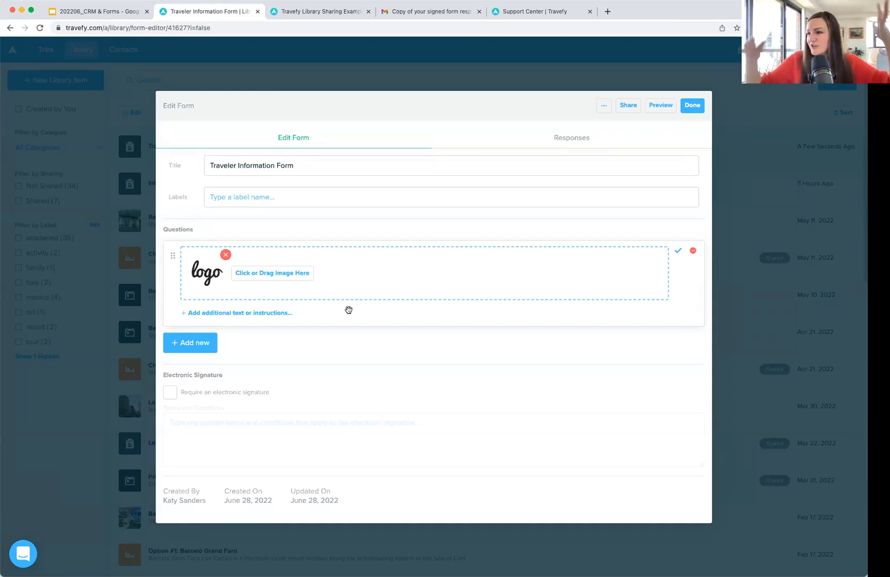
Step: Paste a welcome sentence under the logo asking travelers to fill in basic trip details
{"action": "left_click", "coordinate": [271, 313]}
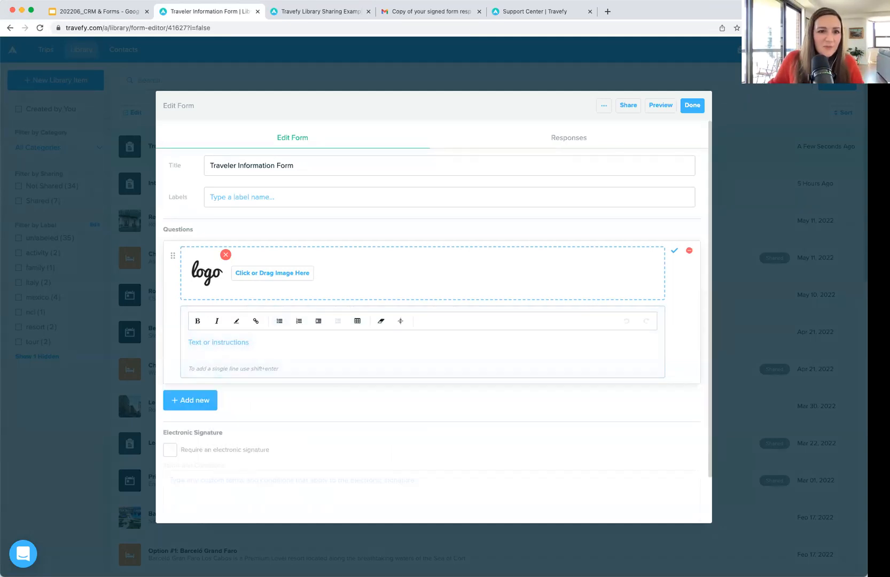
{"action": "key", "text": "super+Tab"}
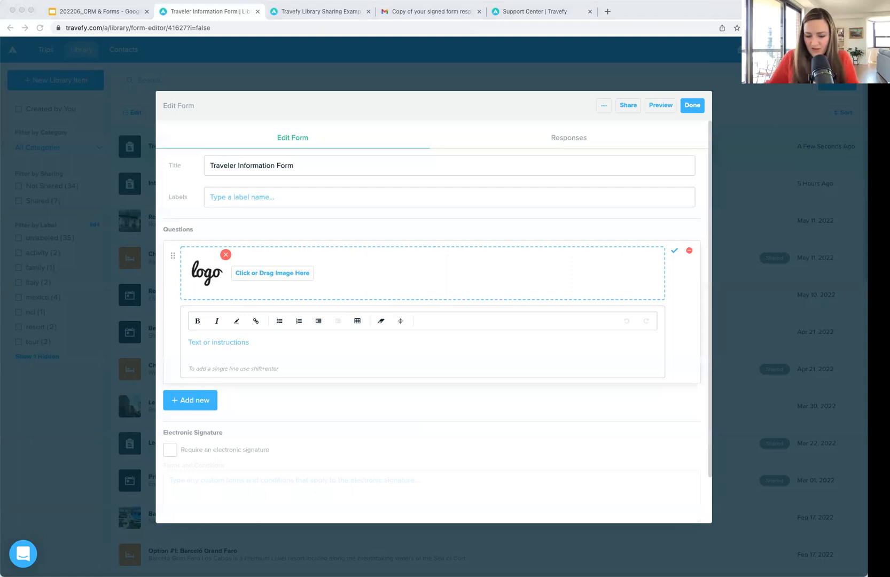
{"action": "left_click", "coordinate": [338, 339]}
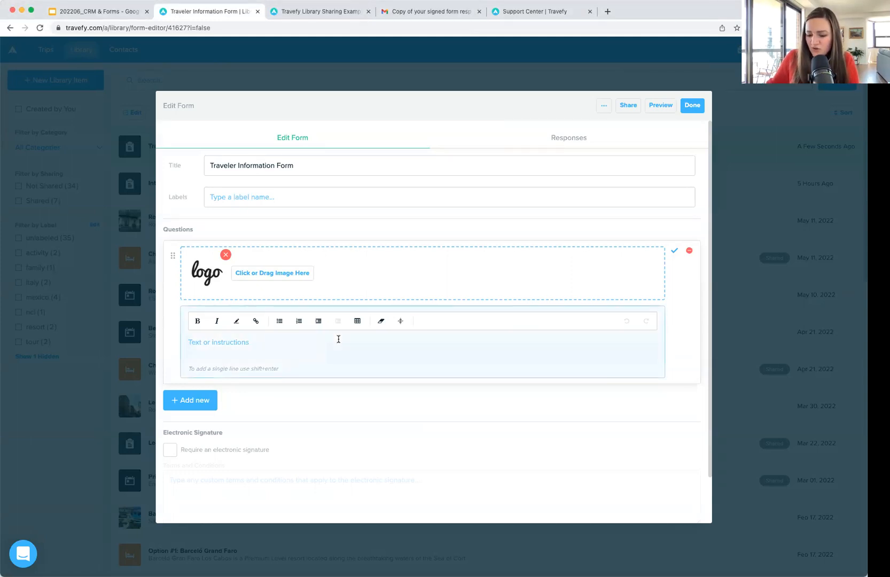
{"action": "type", "text": "I'm excited to work with you! Fill out this form for basic details I will need while helping you plan and book your travel."}
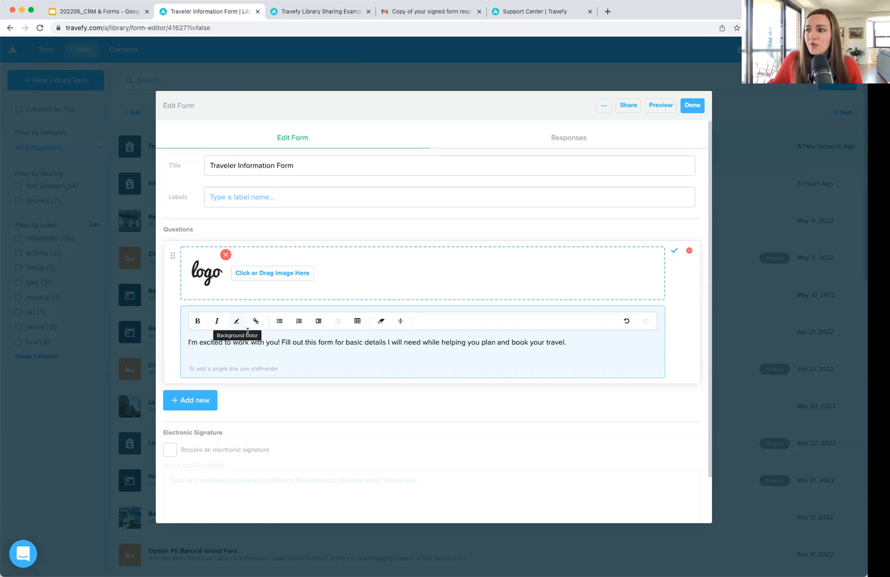
{"action": "left_click", "coordinate": [674, 252]}
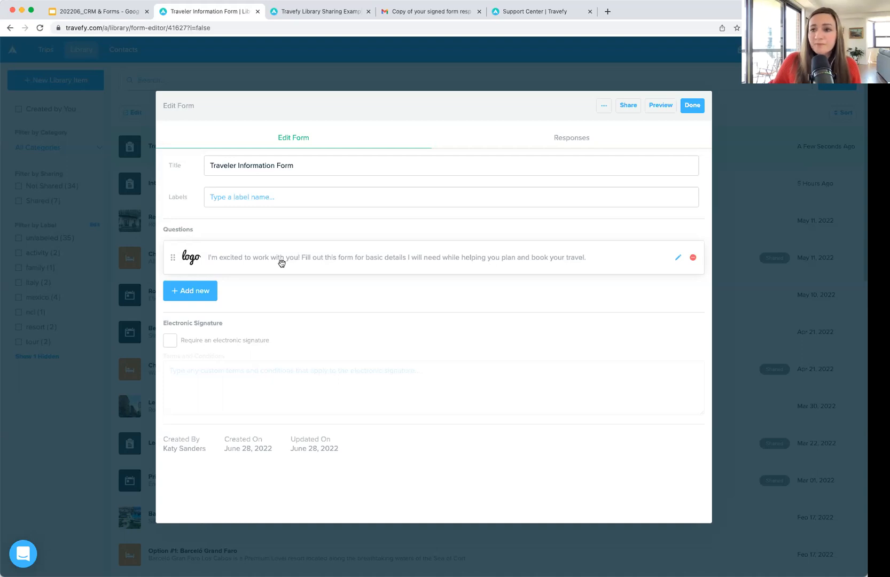
{"action": "left_click", "coordinate": [199, 293]}
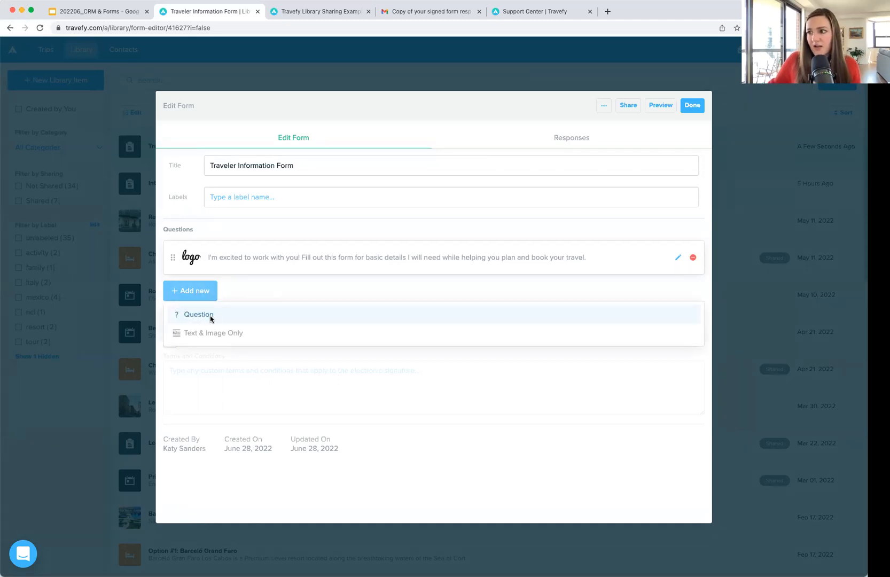
Step: Add a required Short Answer question for the full name as shown on the passport
{"action": "left_click", "coordinate": [212, 318]}
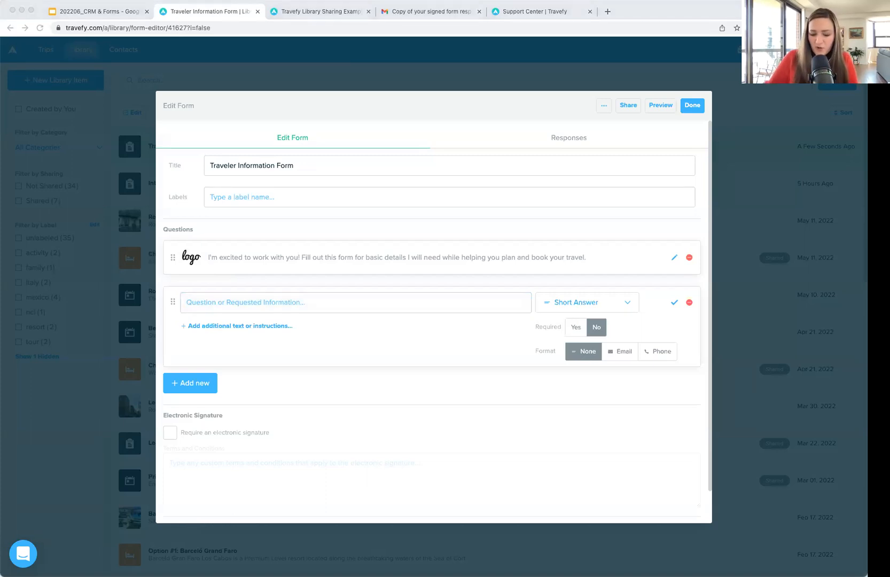
{"action": "left_click", "coordinate": [294, 298]}
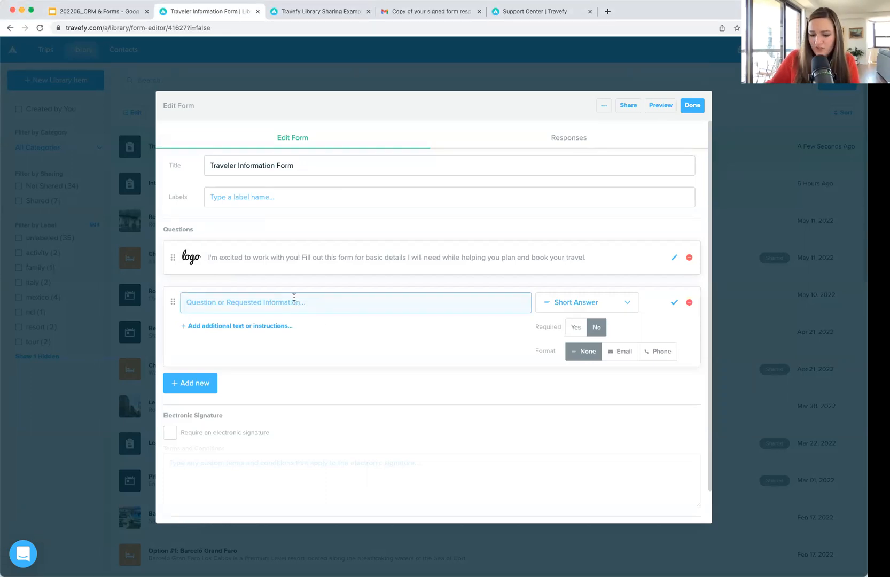
{"action": "type", "text": "What is your full name? (As shown on passport if you have one)"}
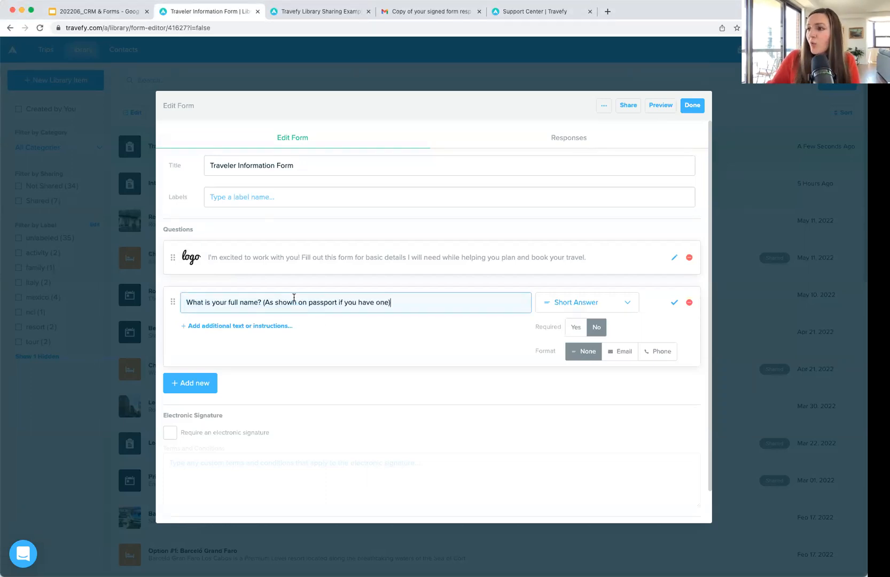
{"action": "left_click", "coordinate": [266, 326]}
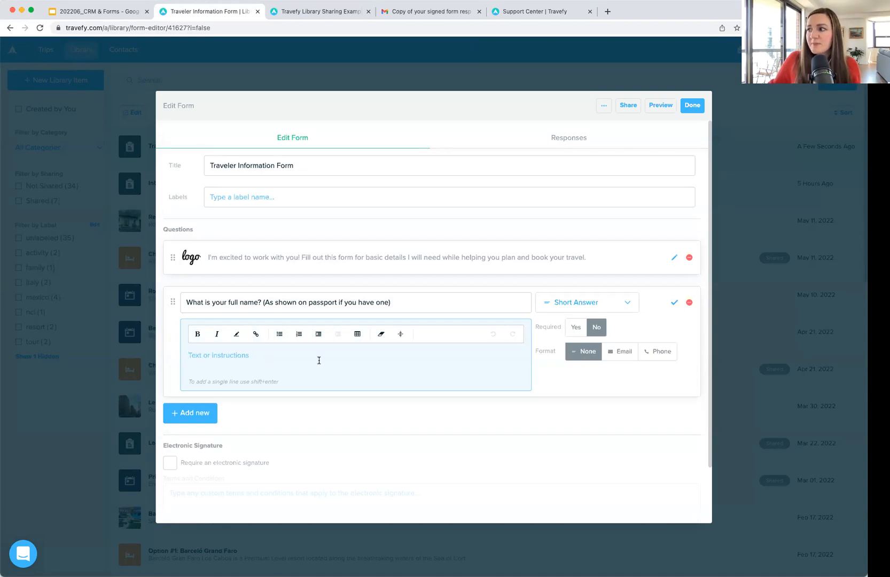
{"action": "left_click", "coordinate": [612, 307]}
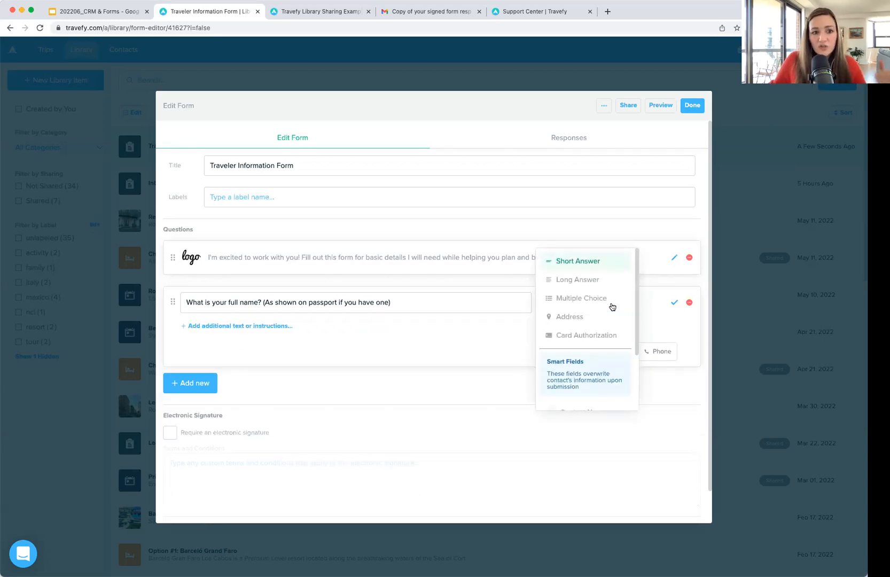
{"action": "left_click", "coordinate": [603, 267]}
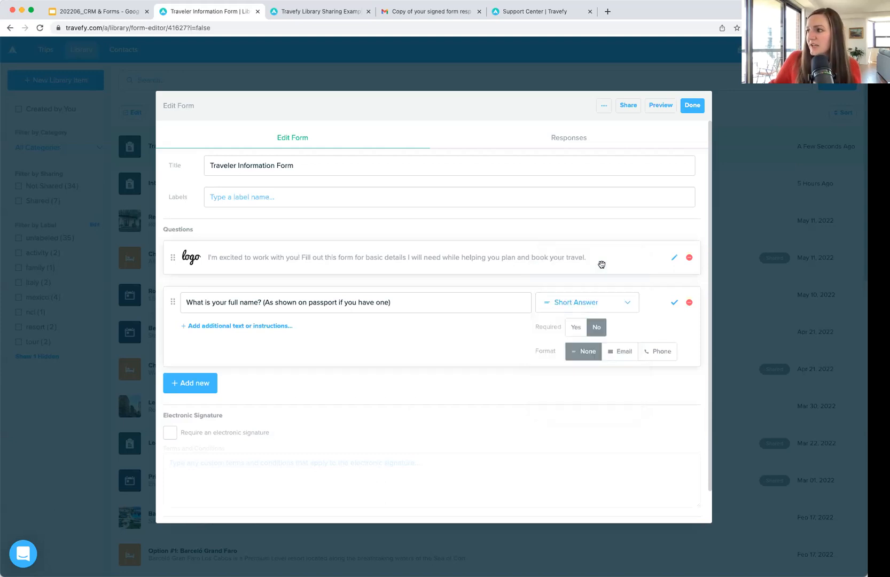
{"action": "left_click", "coordinate": [577, 328]}
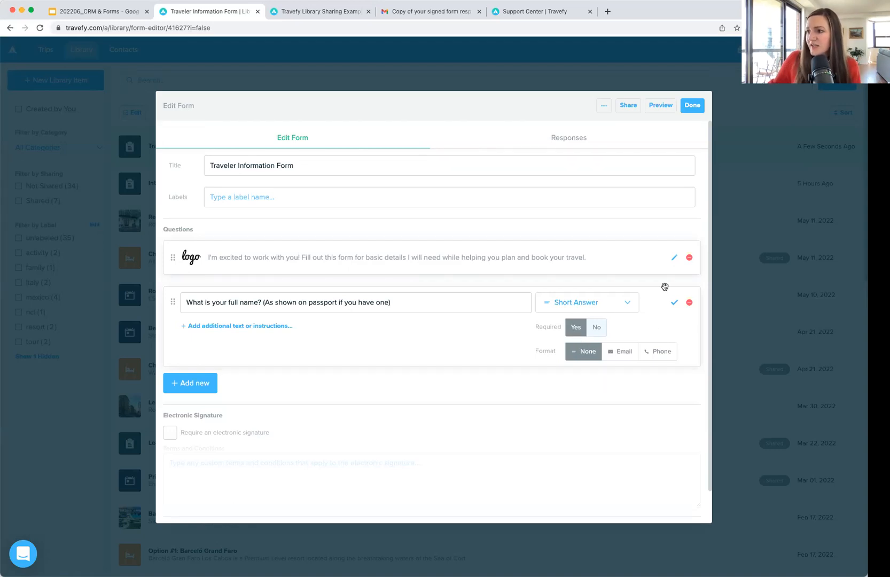
{"action": "left_click", "coordinate": [674, 304]}
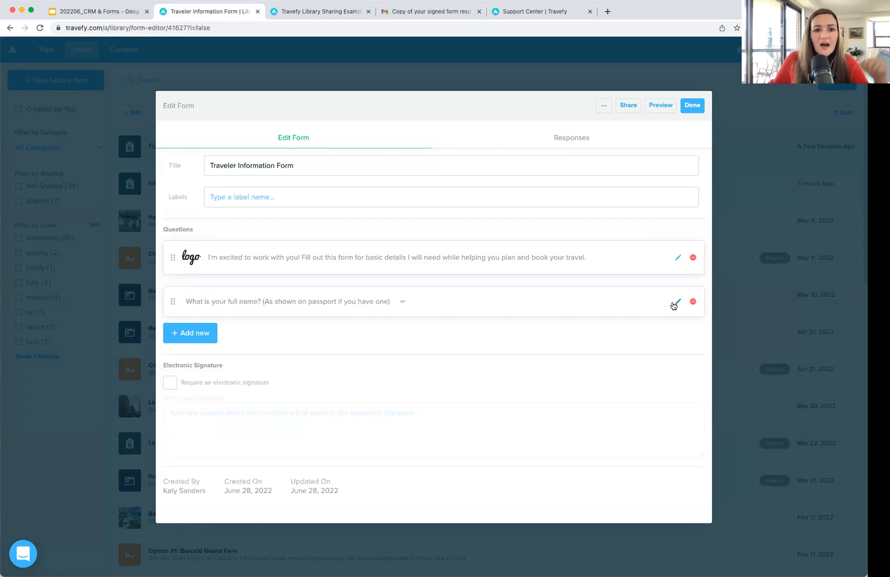
Step: Add an optional question asking for the traveler's preferred name
{"action": "left_click", "coordinate": [201, 335]}
{"action": "left_click", "coordinate": [283, 358]}
{"action": "key", "text": "super+Tab"}
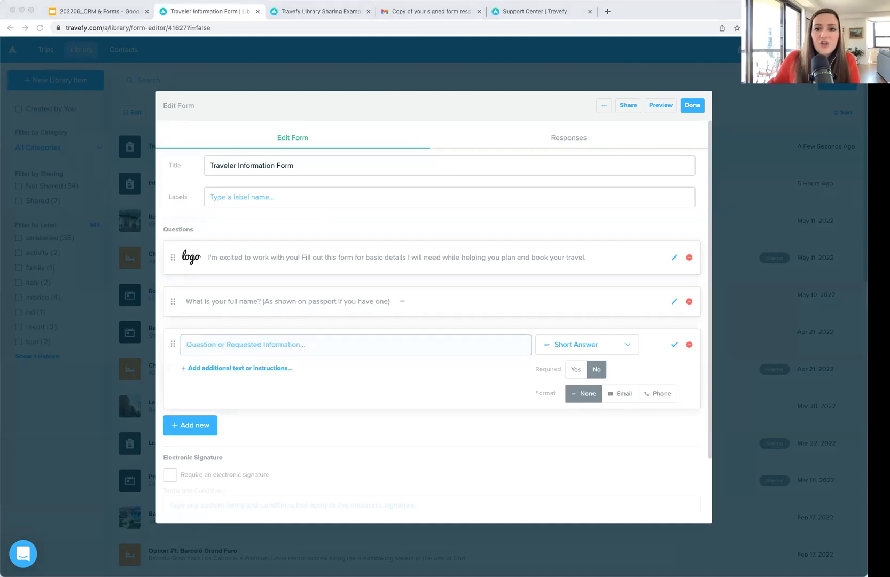
{"action": "left_click", "coordinate": [248, 348]}
{"action": "type", "text": "What name would you like to be called if different from above?"}
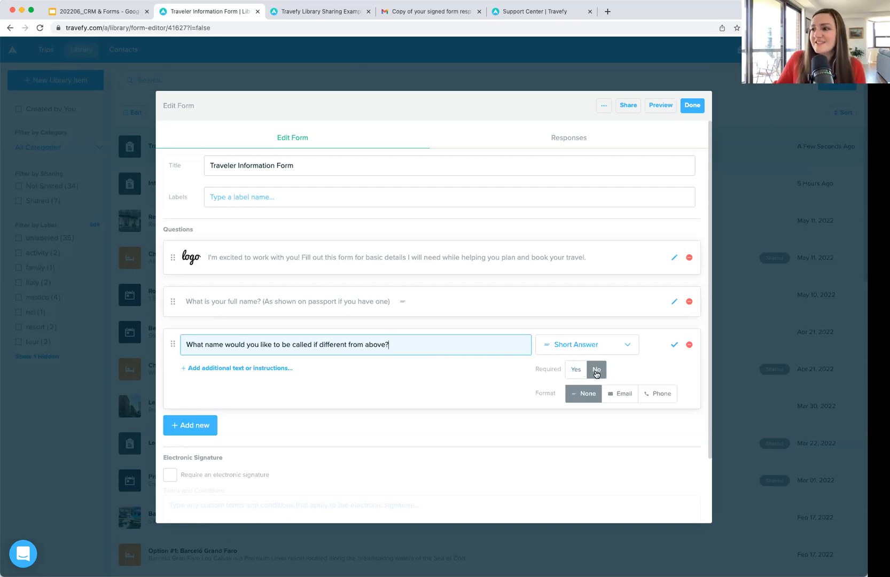
{"action": "left_click", "coordinate": [677, 345]}
Step: Add a required Short Answer email-address question using the Email format
{"action": "left_click", "coordinate": [206, 378]}
{"action": "left_click", "coordinate": [263, 398]}
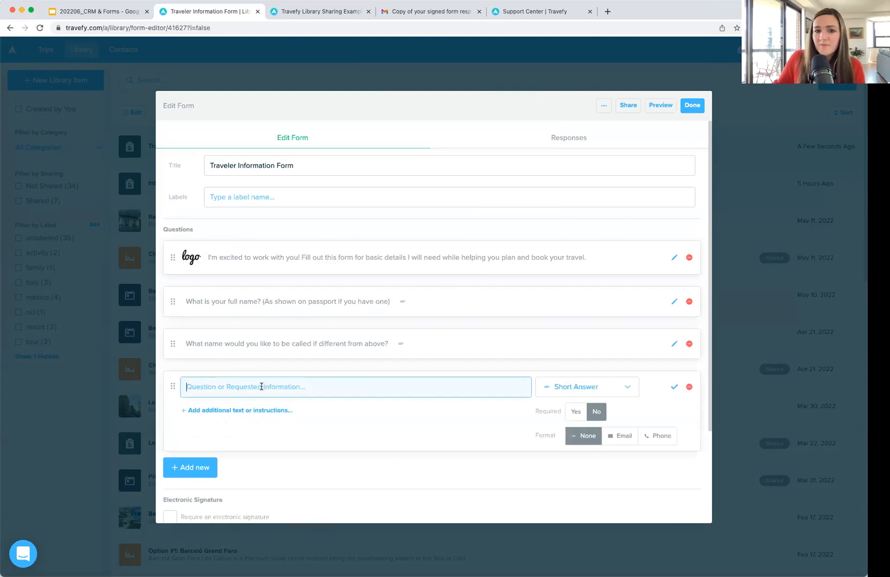
{"action": "key", "text": "super+Tab"}
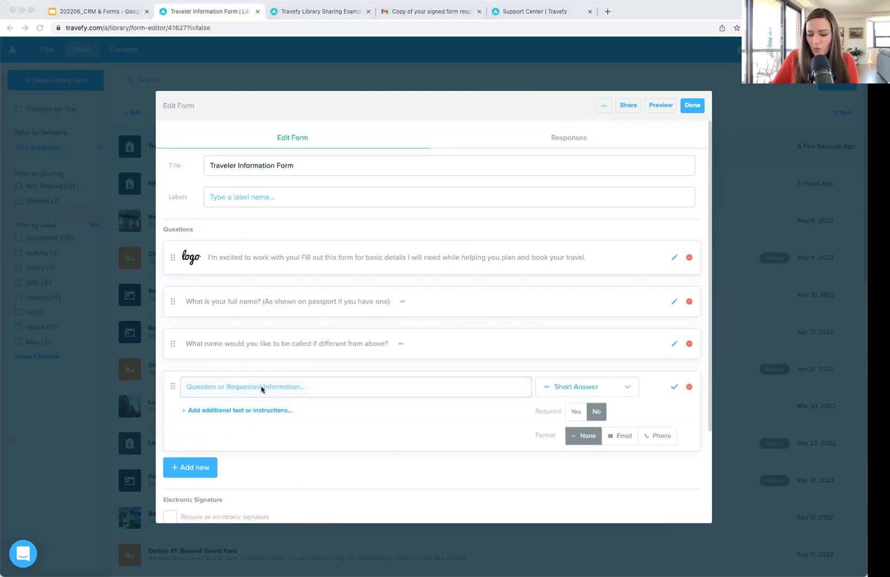
{"action": "left_click", "coordinate": [463, 391]}
{"action": "type", "text": "What is your email address?"}
{"action": "left_click", "coordinate": [571, 388]}
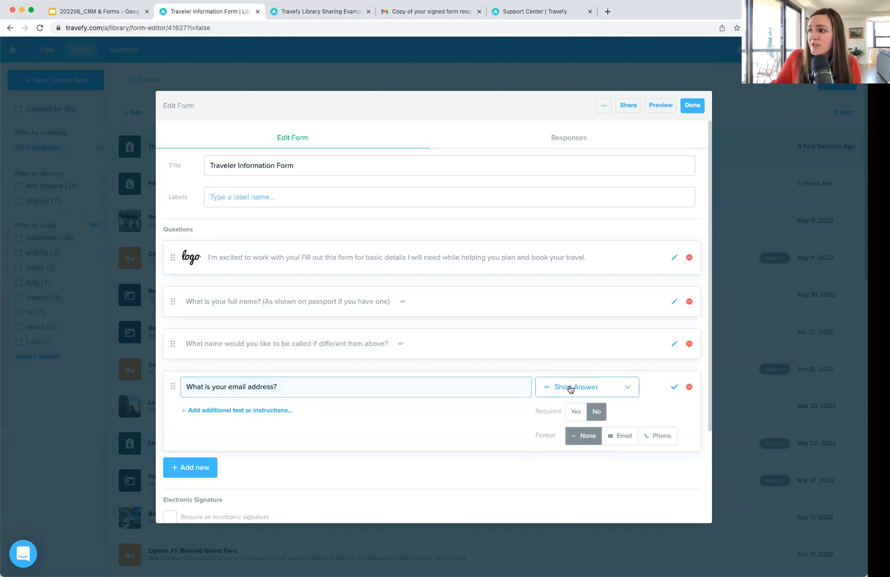
{"action": "left_click", "coordinate": [571, 348]}
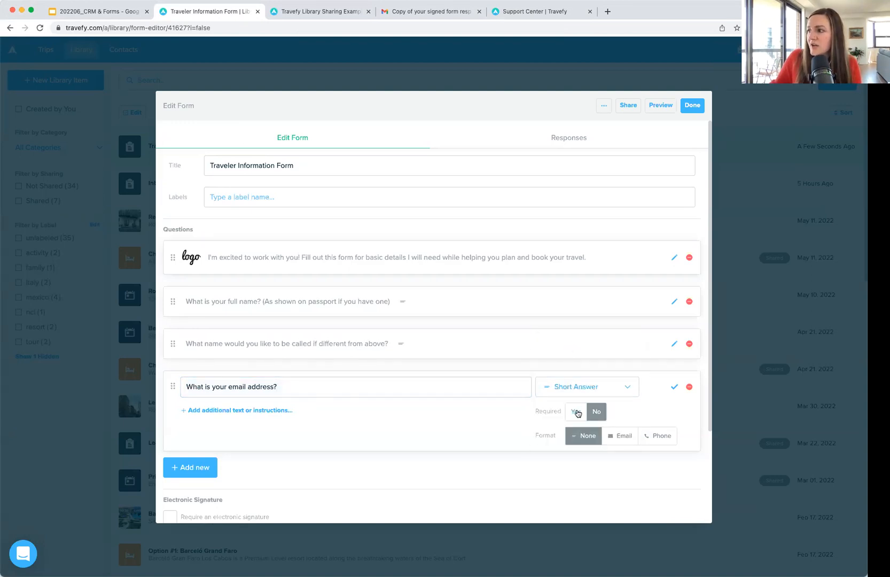
{"action": "left_click", "coordinate": [577, 412]}
{"action": "left_click", "coordinate": [620, 437]}
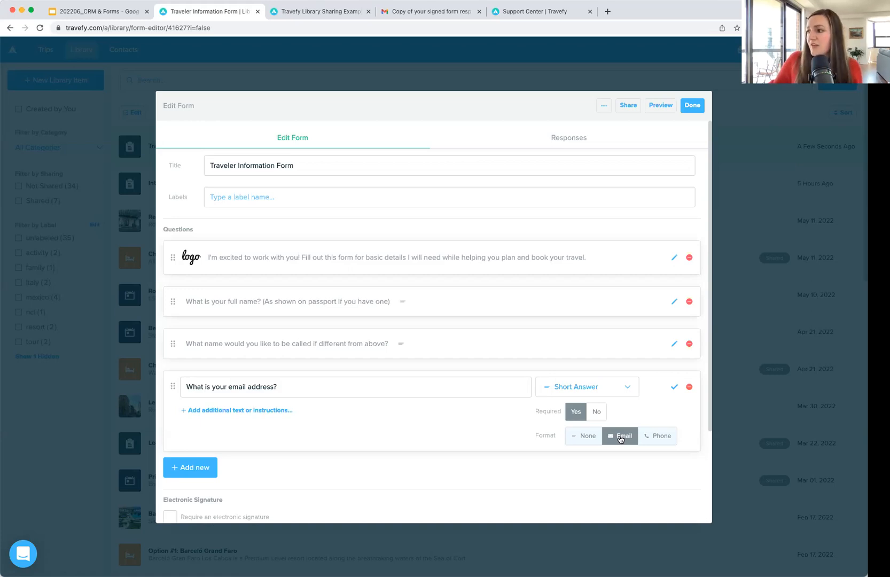
{"action": "left_click", "coordinate": [675, 388]}
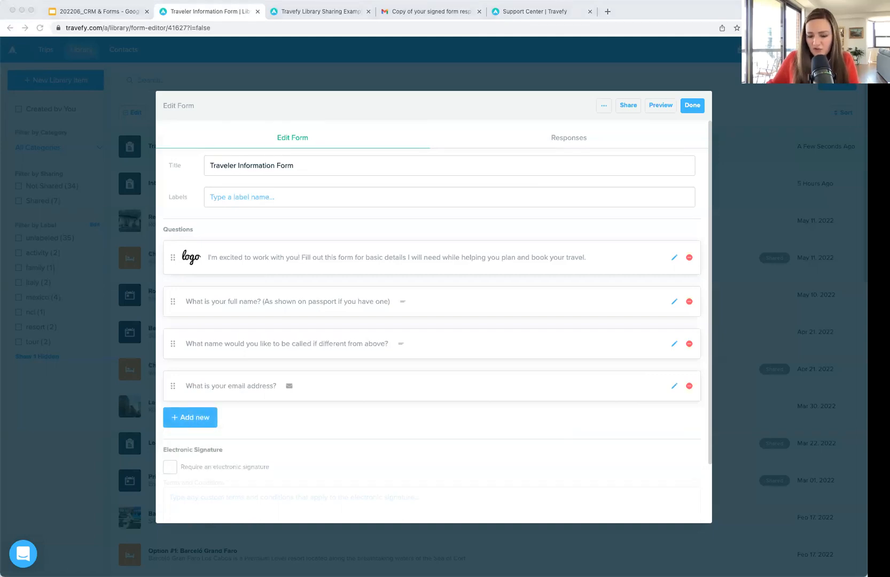
{"action": "left_click", "coordinate": [215, 416]}
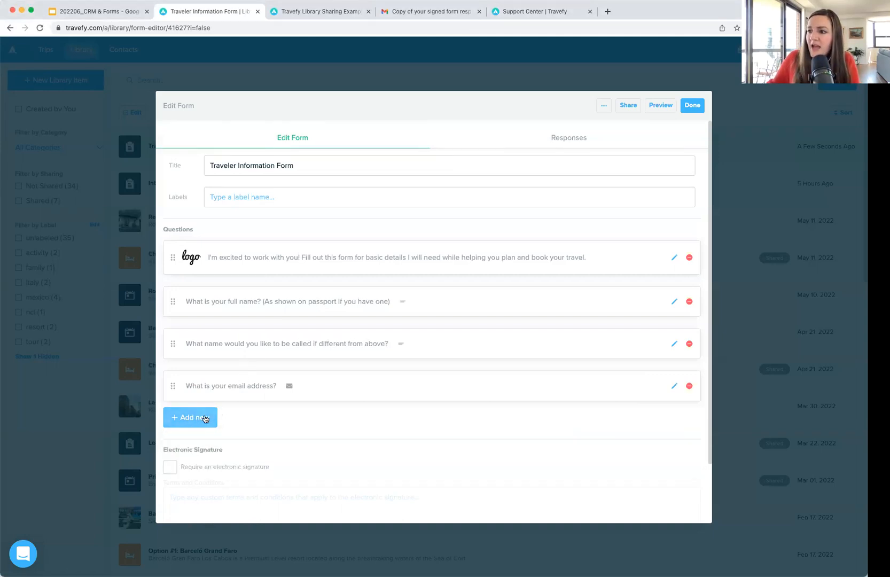
{"action": "left_click", "coordinate": [258, 443]}
{"action": "type", "text": "What is your phone number?"}
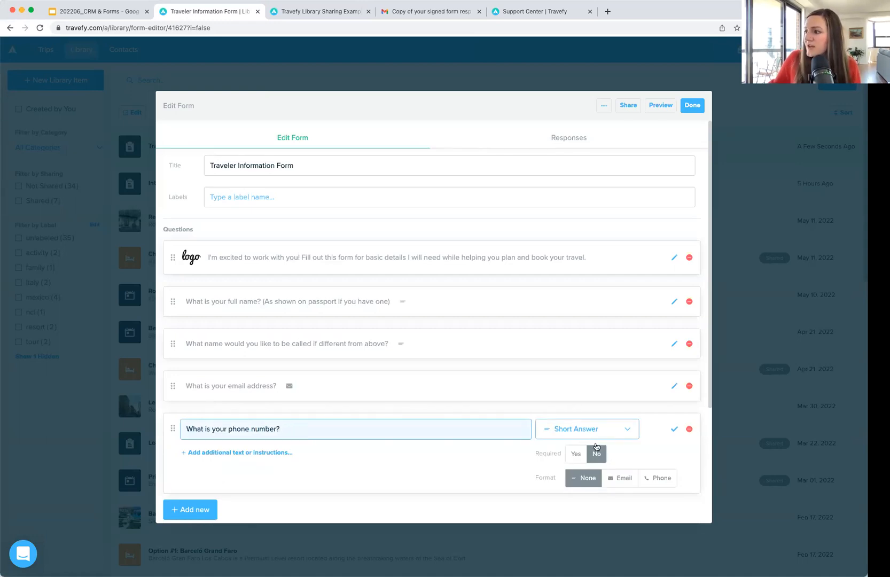
{"action": "left_click", "coordinate": [577, 454]}
{"action": "left_click", "coordinate": [656, 478]}
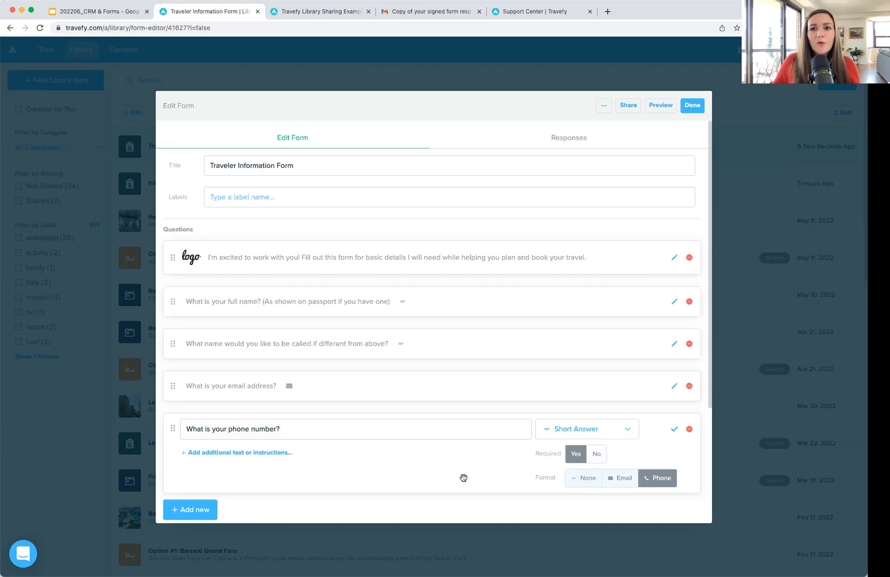
{"action": "left_click", "coordinate": [675, 430]}
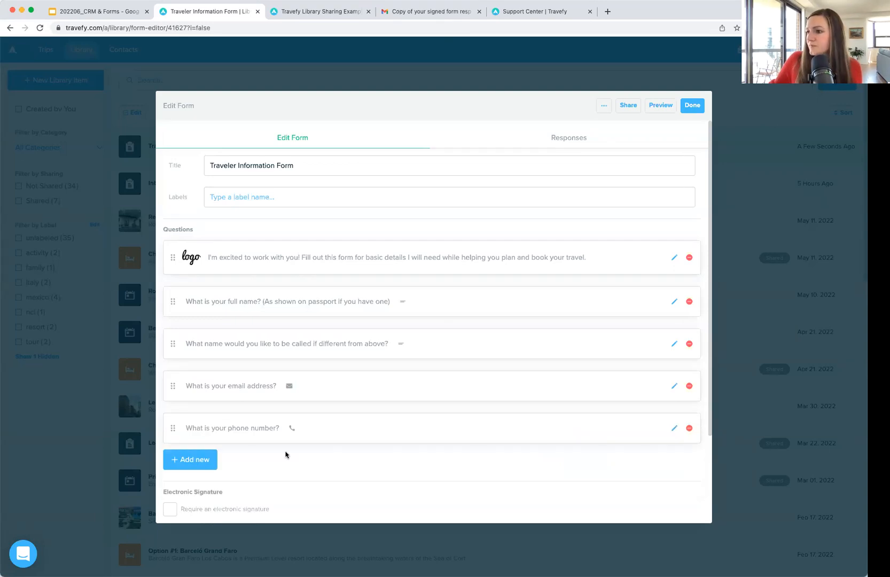
{"action": "scroll", "coordinate": [285, 455], "scroll_direction": "down", "scroll_amount": 2}
{"action": "scroll", "coordinate": [285, 455], "scroll_direction": "up", "scroll_amount": 2}
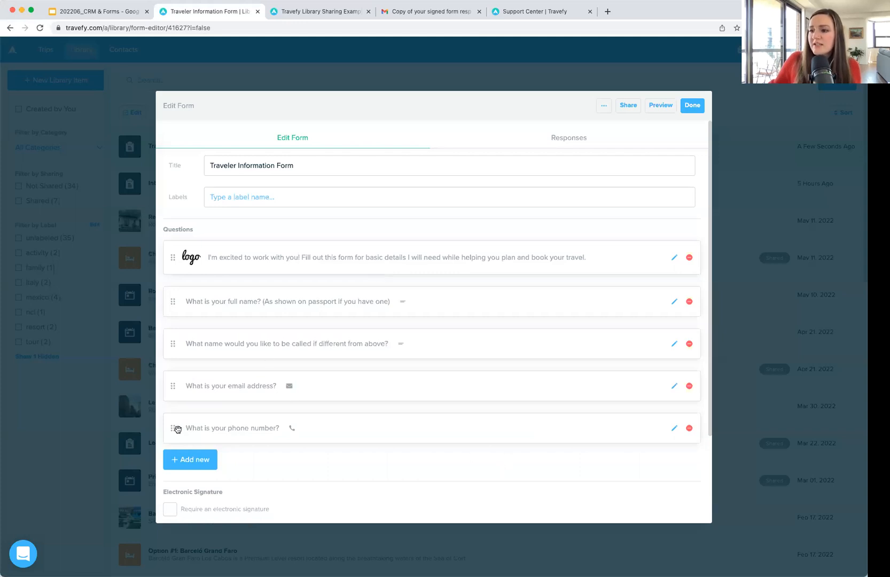
{"action": "left_click_drag", "start_coordinate": [173, 428], "coordinate": [213, 443]}
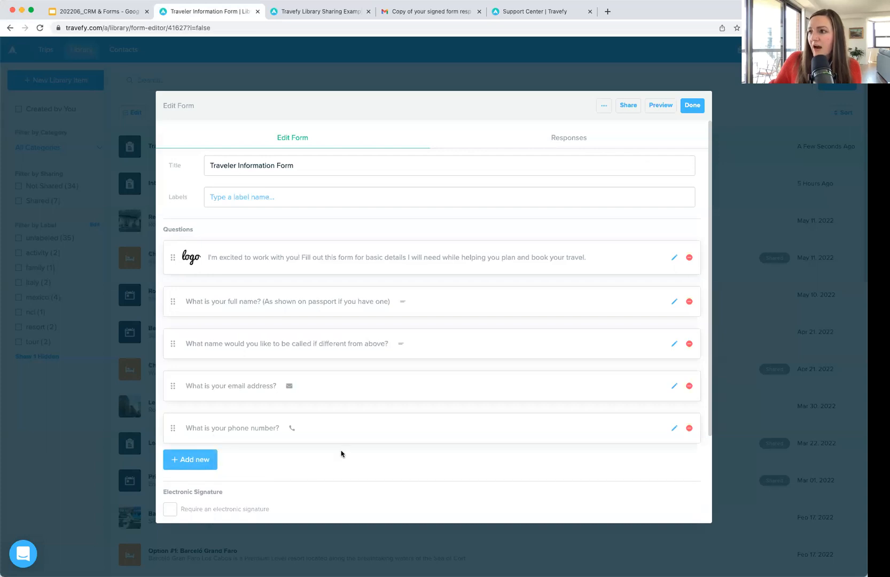
{"action": "scroll", "coordinate": [342, 454], "scroll_direction": "down", "scroll_amount": 1}
{"action": "scroll", "coordinate": [342, 454], "scroll_direction": "up", "scroll_amount": 1}
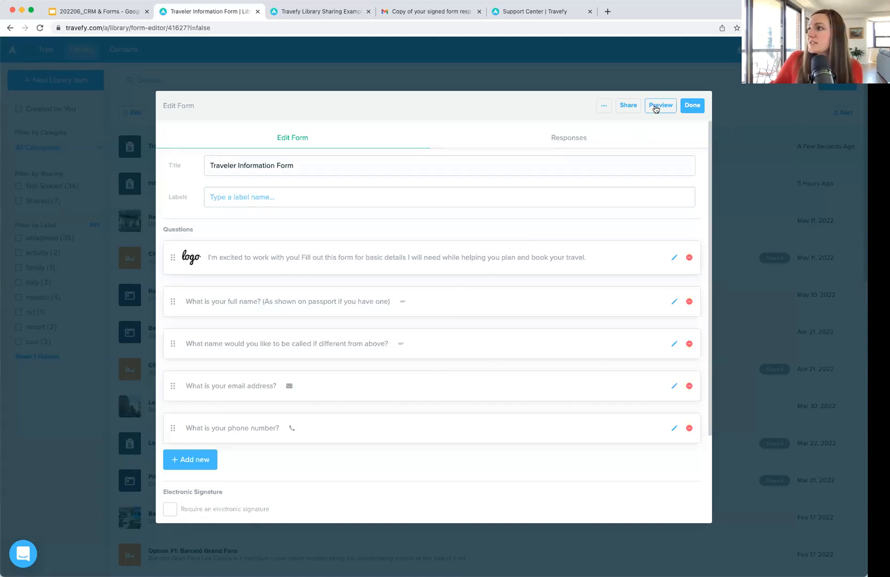
Step: Preview the form at phone size and step through each question to the review page
{"action": "left_click", "coordinate": [656, 107]}
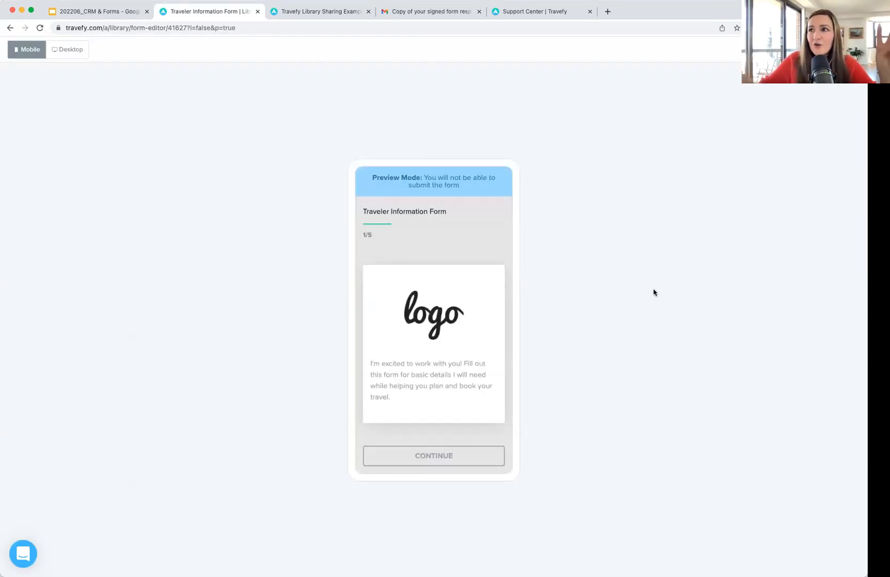
{"action": "left_click", "coordinate": [69, 52]}
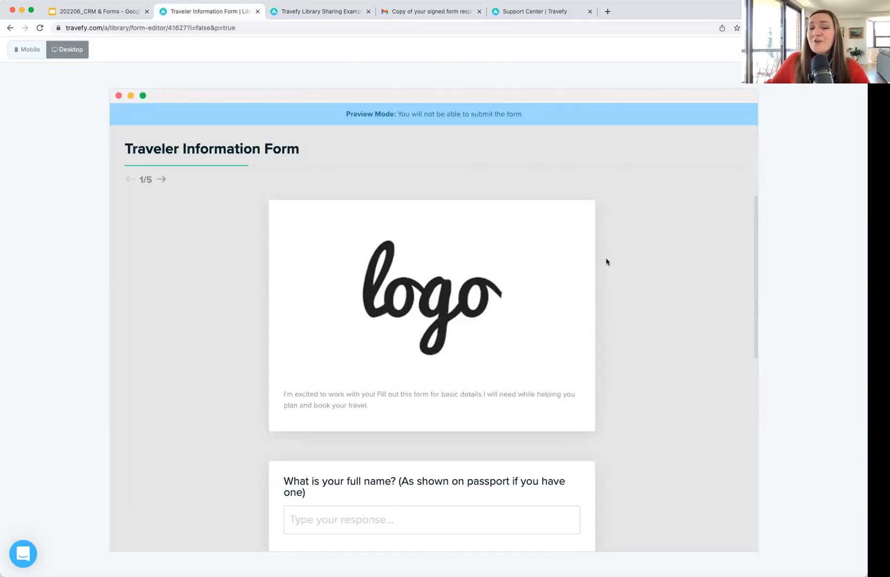
{"action": "left_click", "coordinate": [30, 51]}
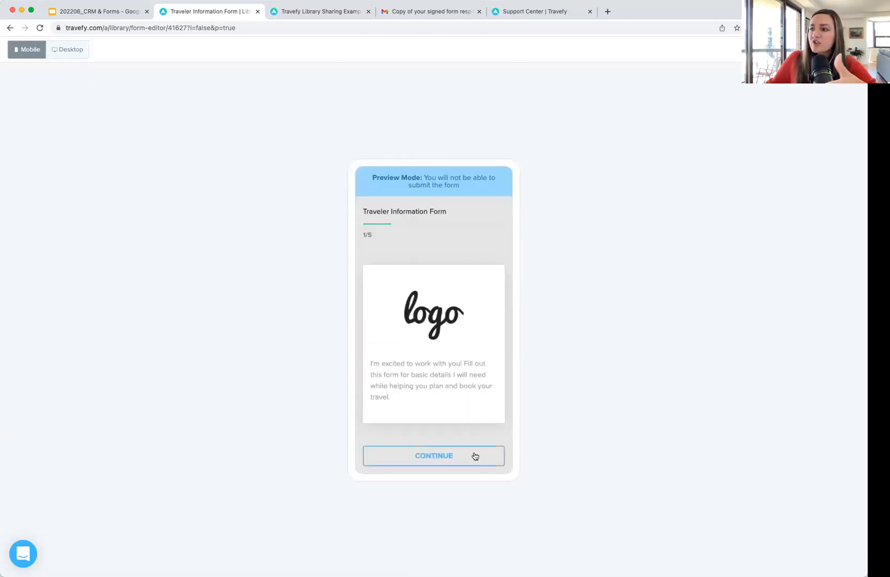
{"action": "left_click", "coordinate": [475, 456]}
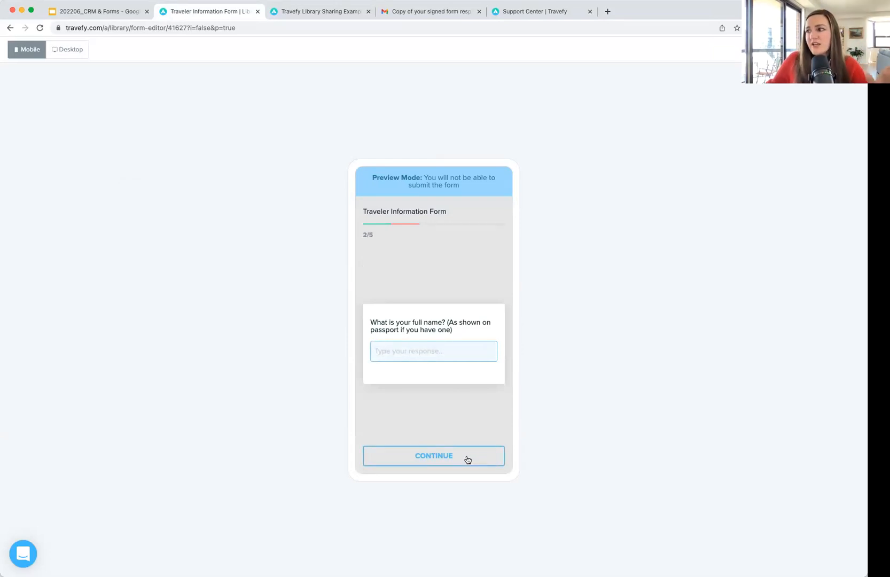
{"action": "left_click", "coordinate": [467, 460]}
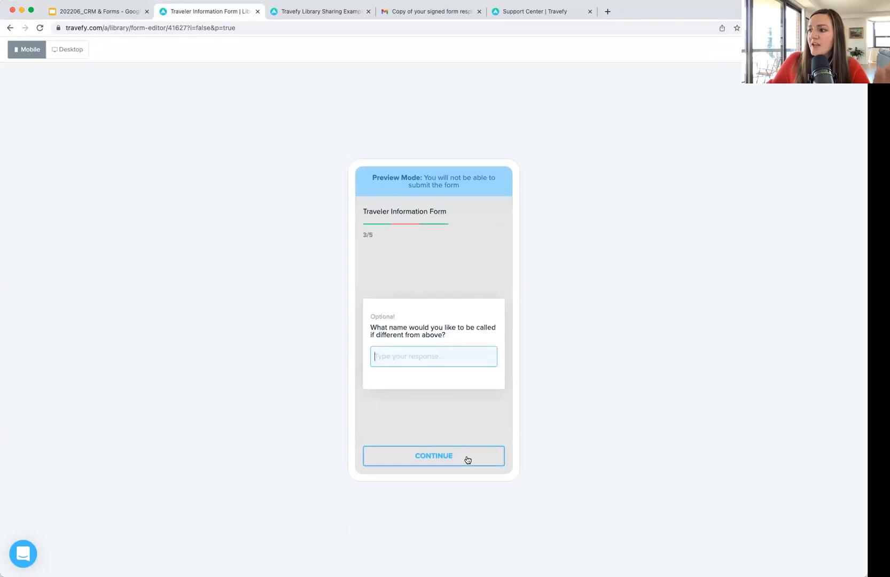
{"action": "left_click", "coordinate": [467, 460]}
{"action": "left_click", "coordinate": [468, 460]}
{"action": "left_click", "coordinate": [467, 460]}
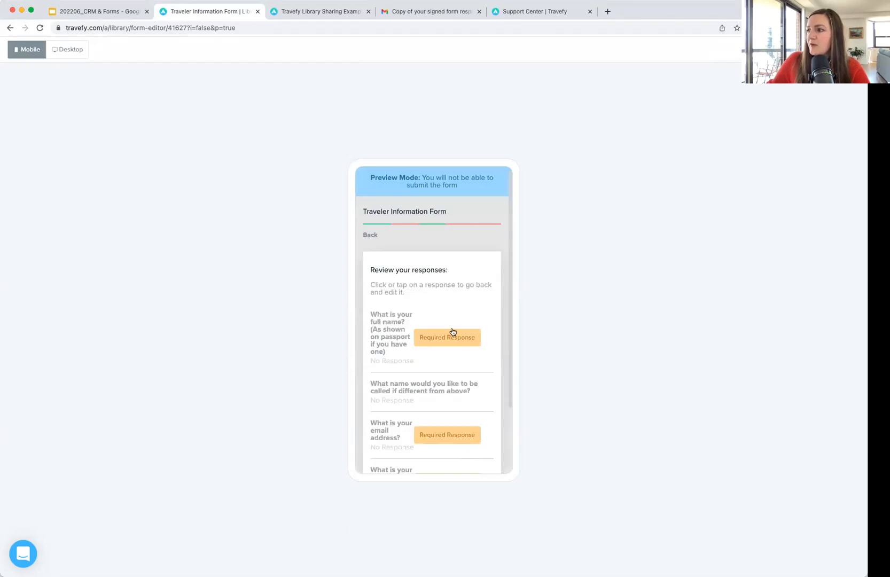
{"action": "scroll", "coordinate": [452, 331], "scroll_direction": "down", "scroll_amount": 3}
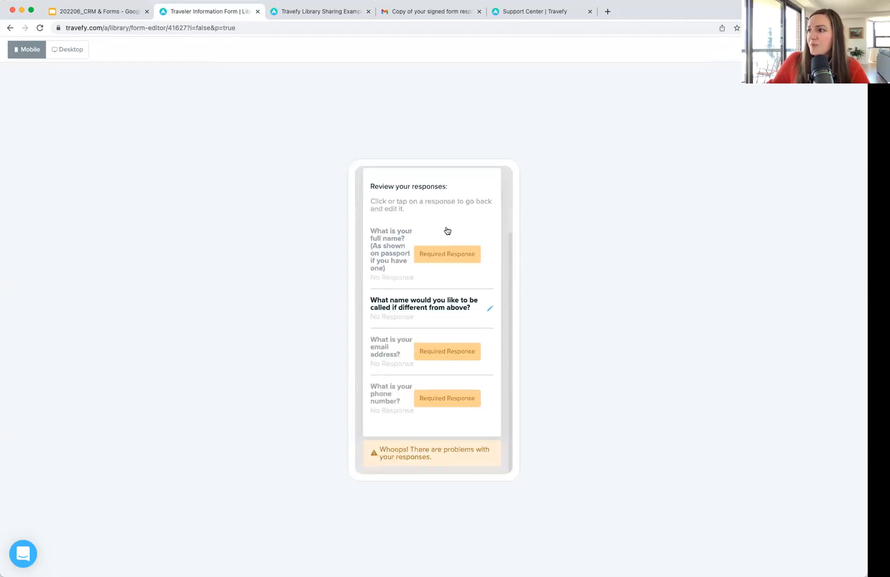
Step: Switch the preview to desktop size and scroll through the form's questions
{"action": "left_click", "coordinate": [72, 49]}
{"action": "scroll", "coordinate": [572, 293], "scroll_direction": "down", "scroll_amount": 5}
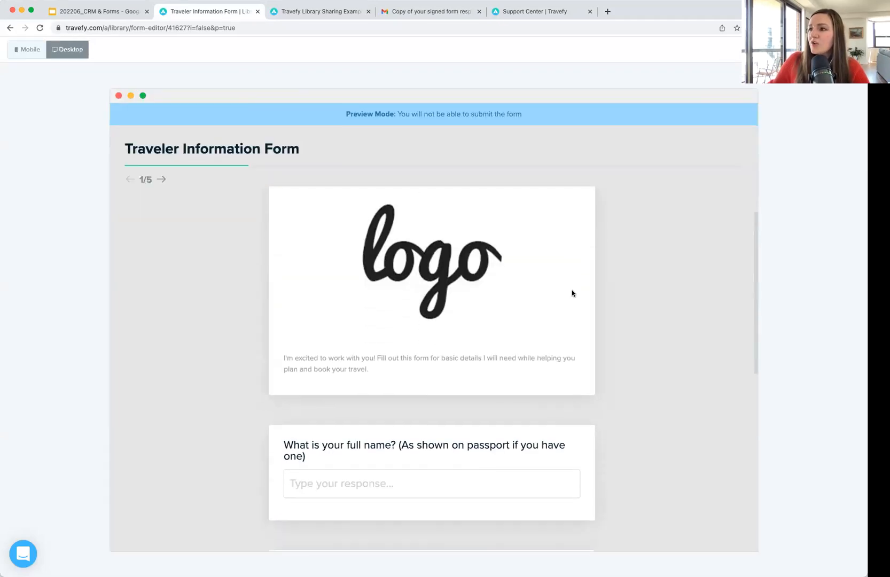
{"action": "scroll", "coordinate": [572, 292], "scroll_direction": "down", "scroll_amount": 4}
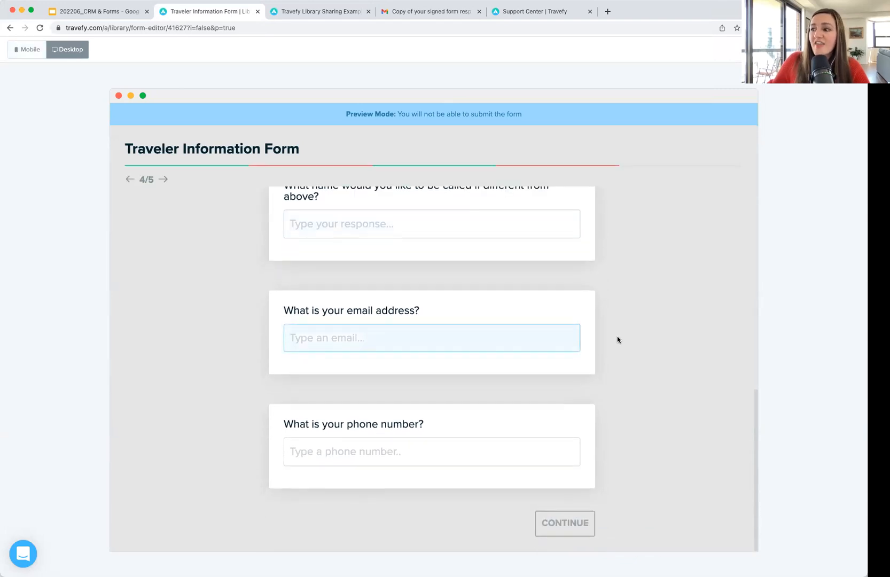
{"action": "scroll", "coordinate": [618, 338], "scroll_direction": "up", "scroll_amount": 5}
{"action": "scroll", "coordinate": [617, 339], "scroll_direction": "up", "scroll_amount": 3}
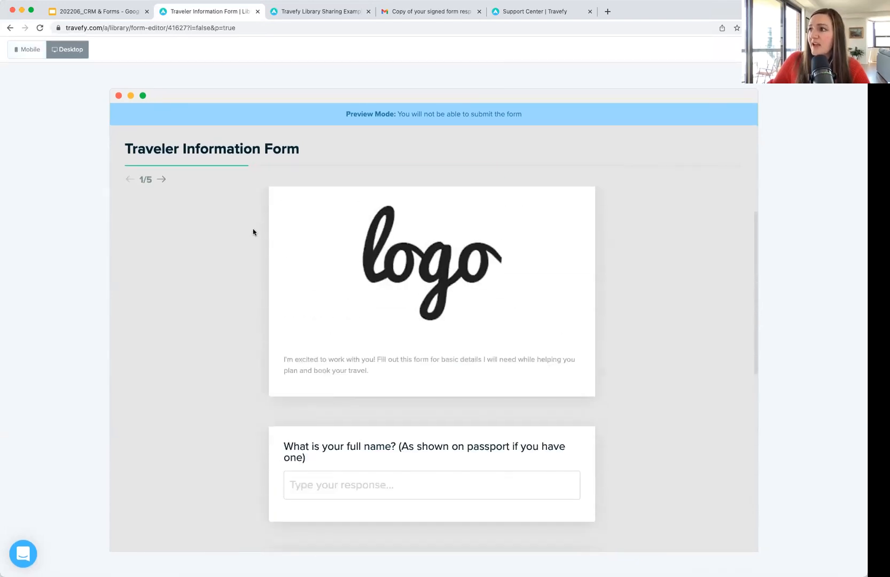
{"action": "scroll", "coordinate": [252, 231], "scroll_direction": "down", "scroll_amount": 6}
{"action": "scroll", "coordinate": [261, 232], "scroll_direction": "down", "scroll_amount": 1}
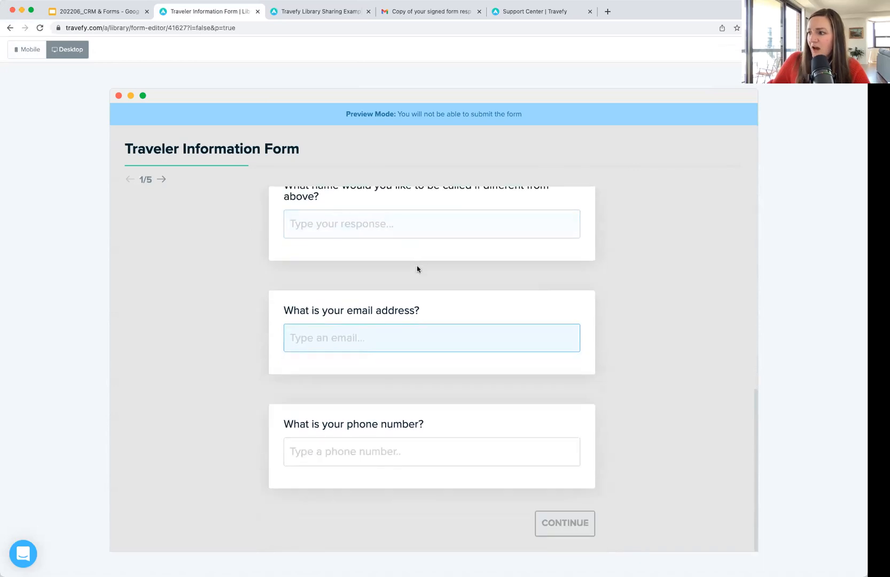
{"action": "scroll", "coordinate": [481, 372], "scroll_direction": "up", "scroll_amount": 7}
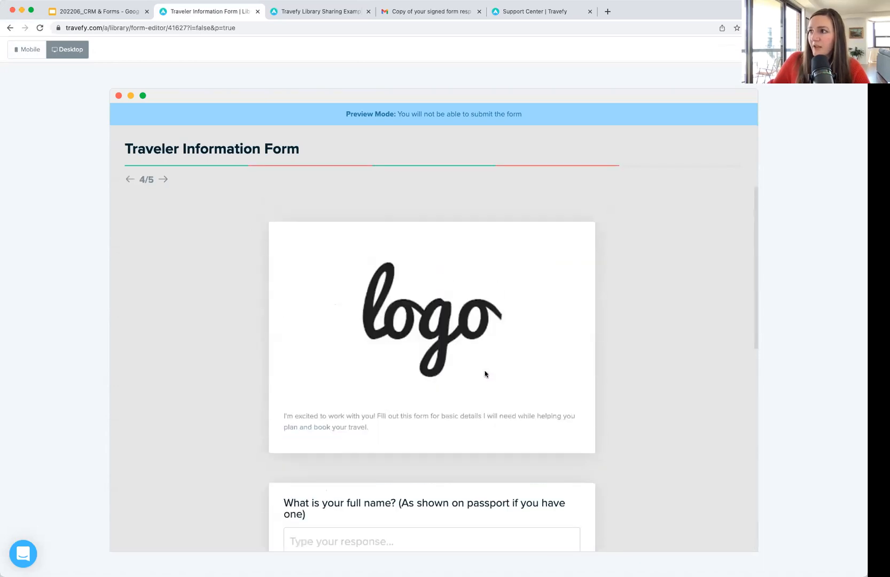
Step: Exit the preview and copy the form's client share link from its sharing options
{"action": "left_click", "coordinate": [842, 49]}
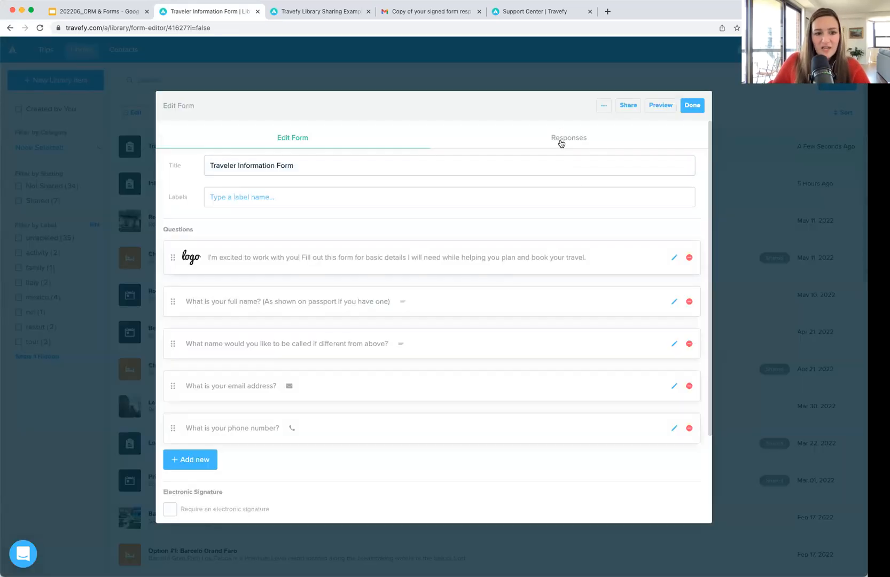
{"action": "left_click", "coordinate": [629, 106]}
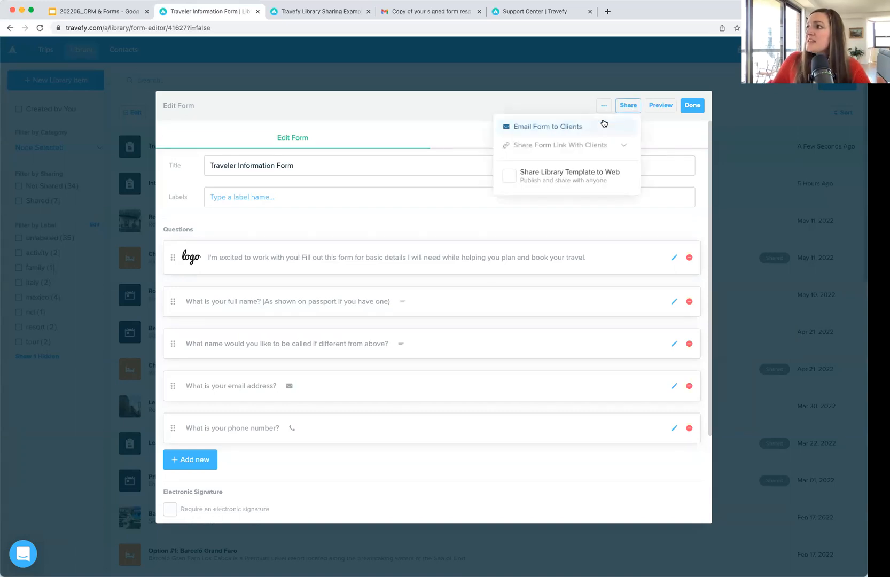
{"action": "left_click", "coordinate": [622, 145]}
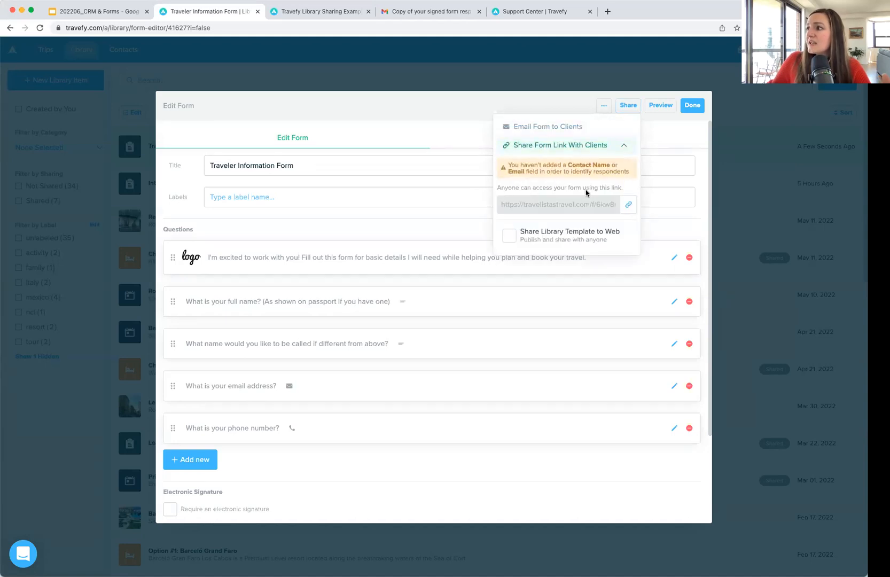
{"action": "left_click", "coordinate": [629, 208]}
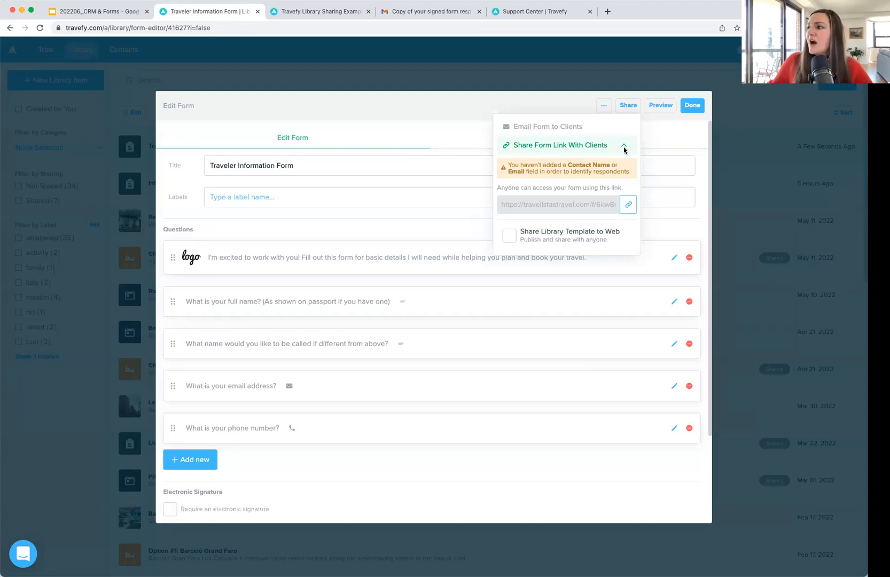
{"action": "left_click", "coordinate": [596, 135]}
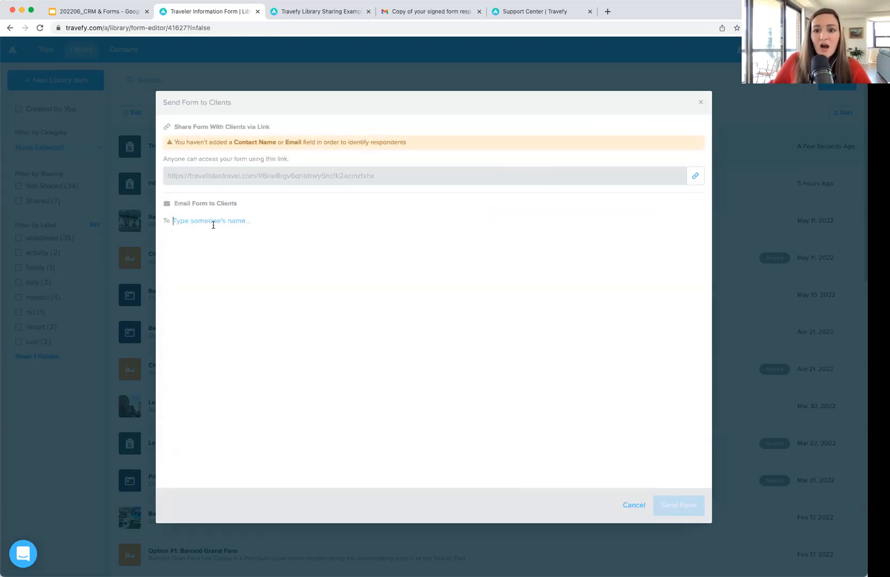
Step: Close the email dialog without sending and check the form's empty Responses tab
{"action": "left_click", "coordinate": [699, 106]}
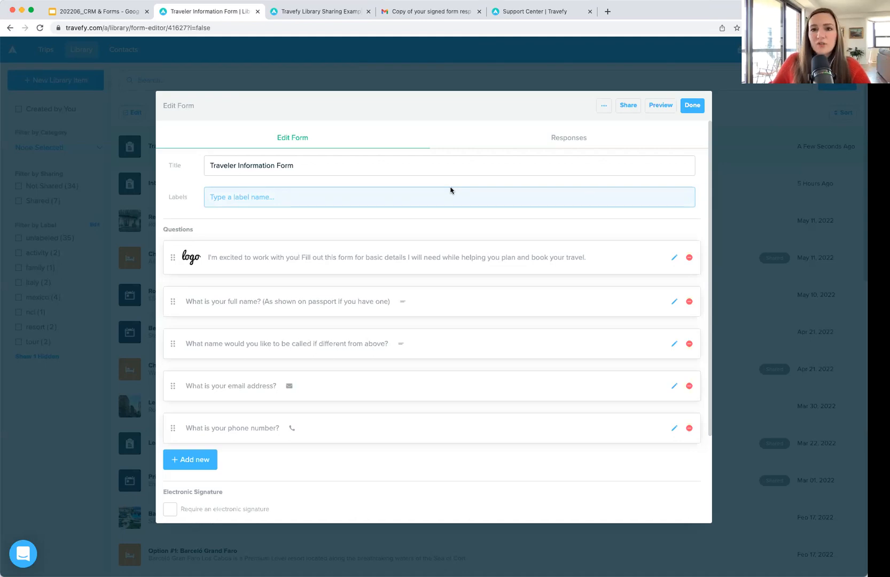
{"action": "left_click", "coordinate": [548, 139]}
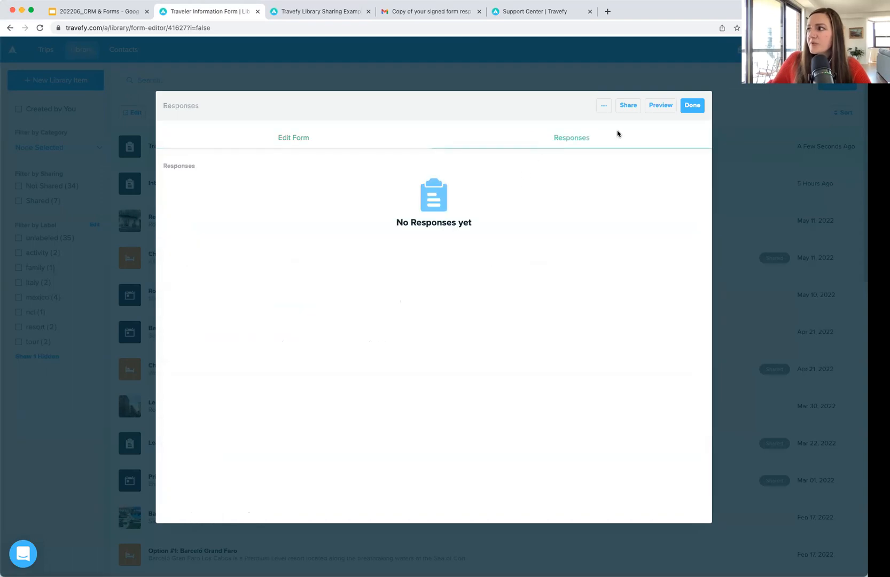
Step: Open the Lead Generation Form's responses and expand its single response to show name and email
{"action": "left_click", "coordinate": [692, 106]}
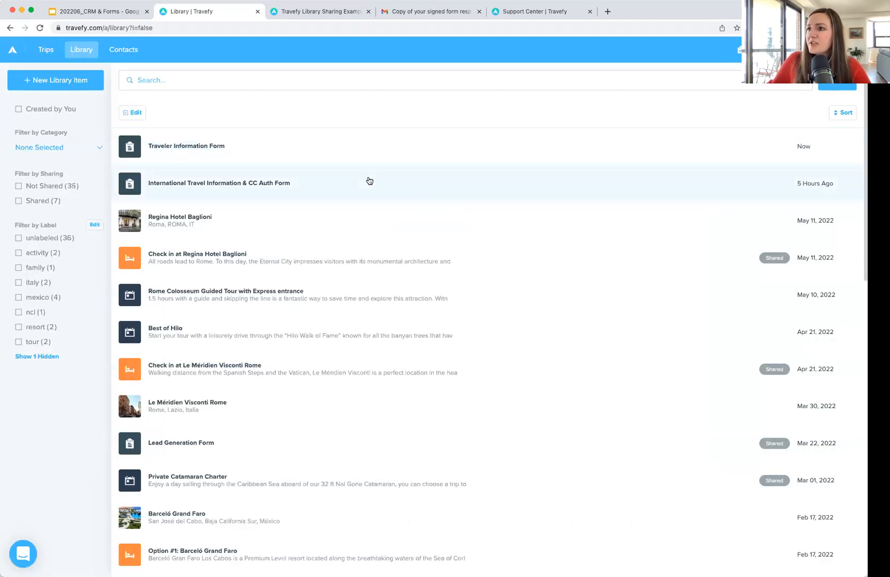
{"action": "left_click", "coordinate": [431, 439]}
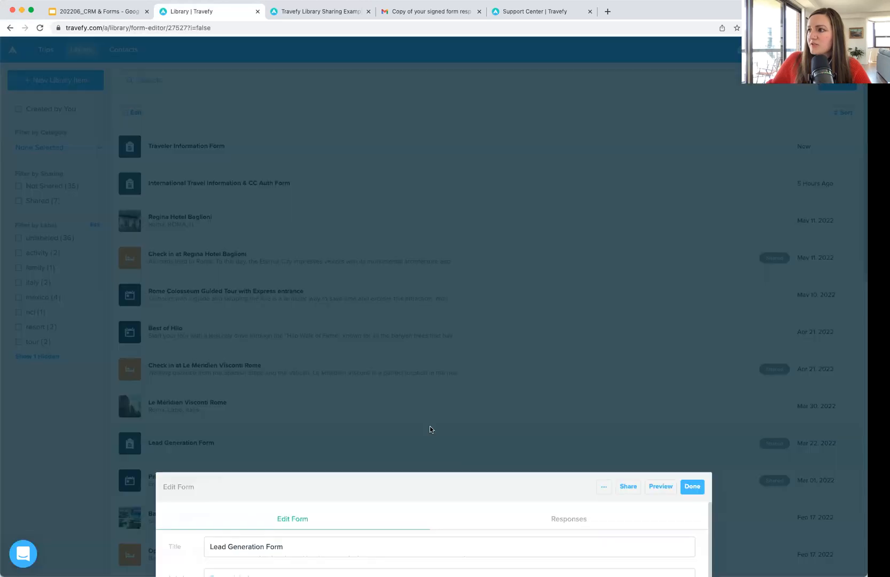
{"action": "left_click", "coordinate": [570, 143]}
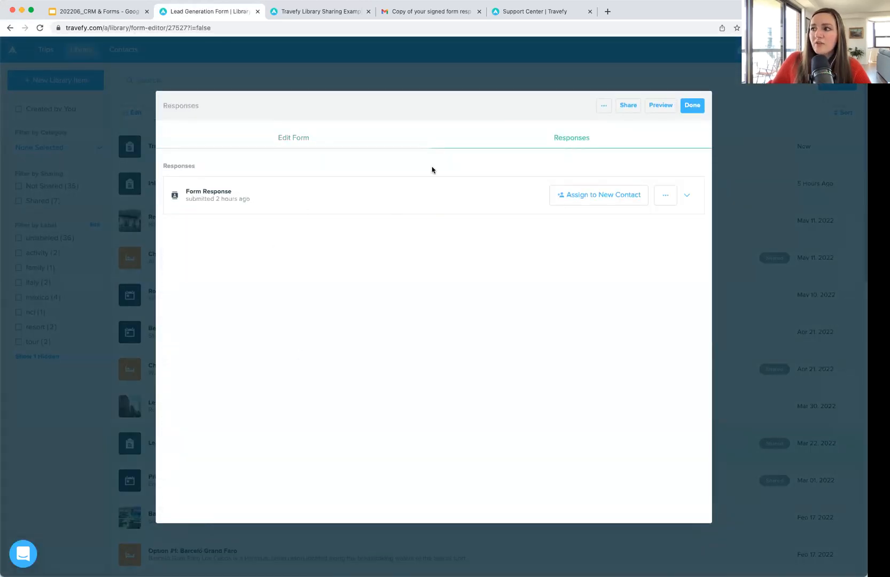
{"action": "left_click", "coordinate": [667, 197]}
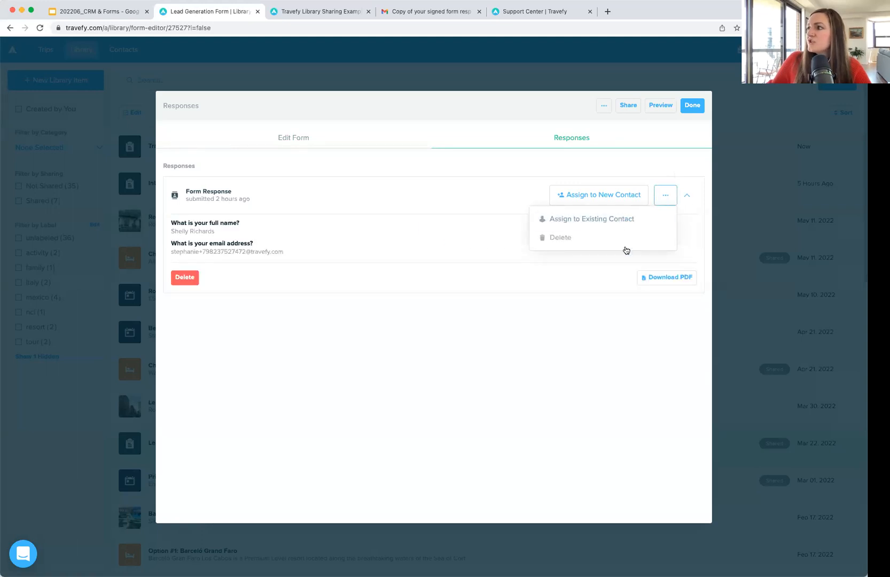
{"action": "left_click", "coordinate": [685, 197]}
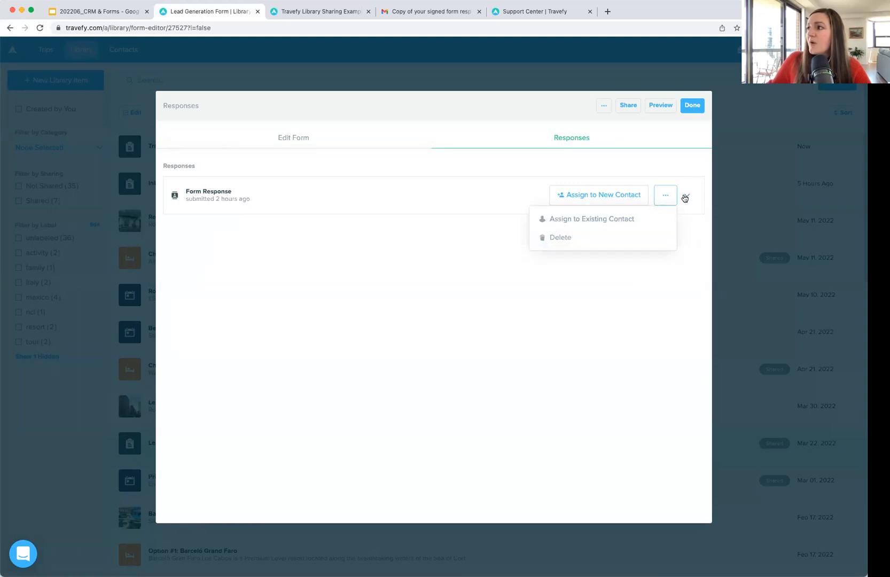
{"action": "left_click", "coordinate": [628, 199]}
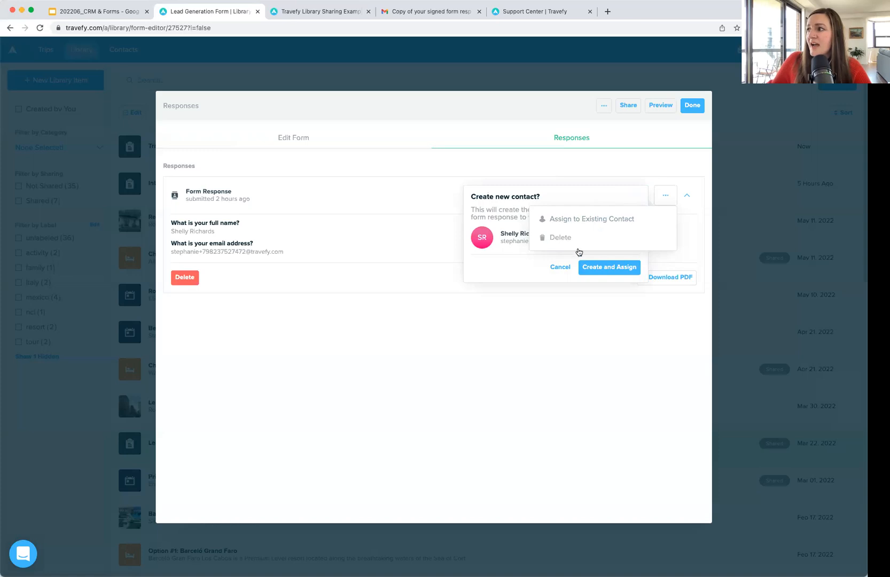
{"action": "left_click", "coordinate": [562, 267]}
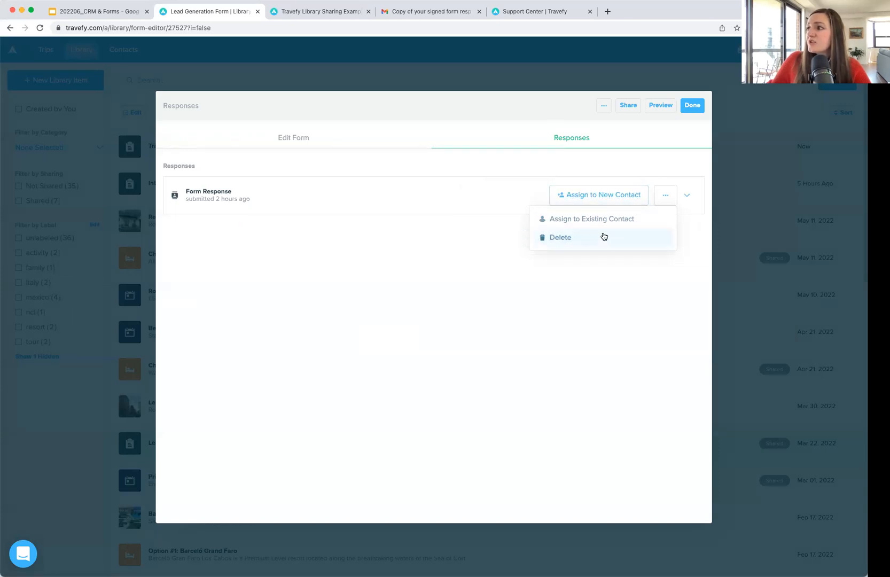
{"action": "left_click", "coordinate": [512, 205]}
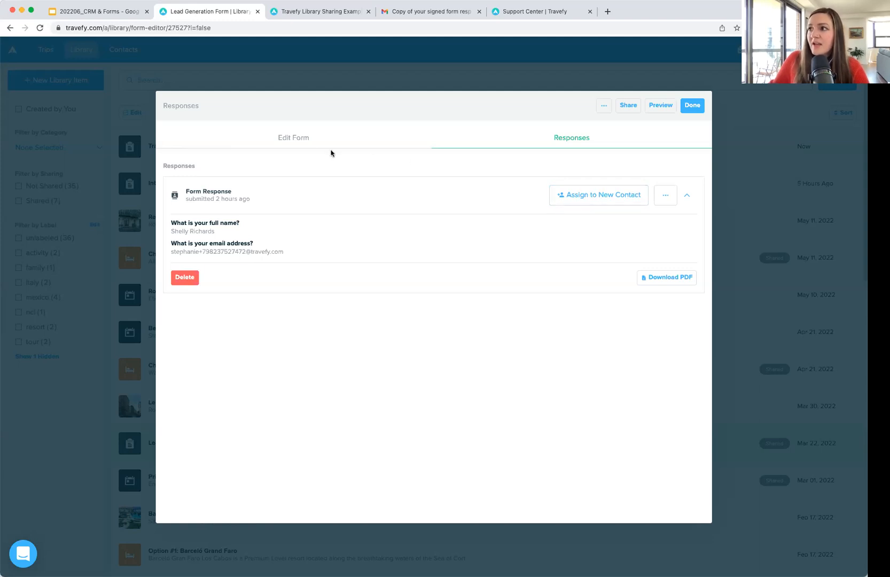
Step: Save the full-name question as a Contact Name field, then view the form's one response
{"action": "left_click", "coordinate": [310, 148]}
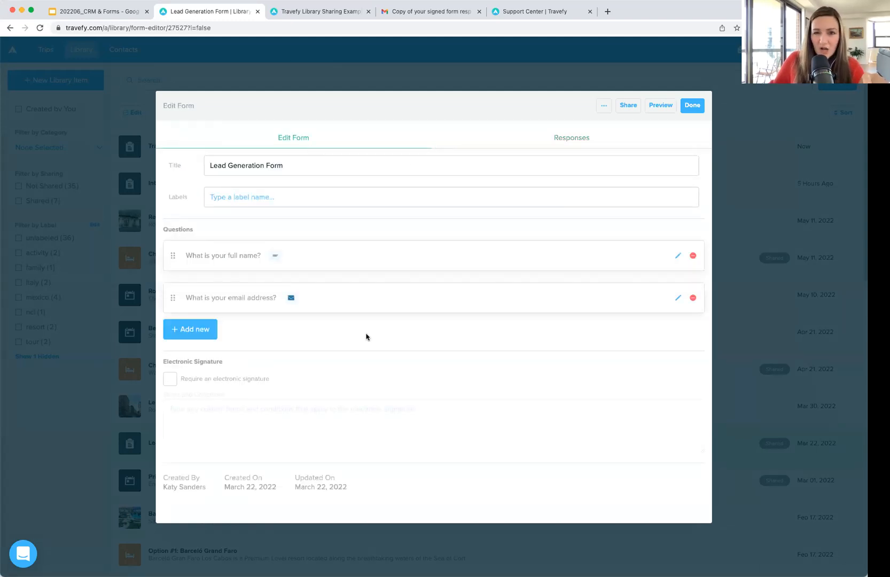
{"action": "left_click", "coordinate": [677, 256]}
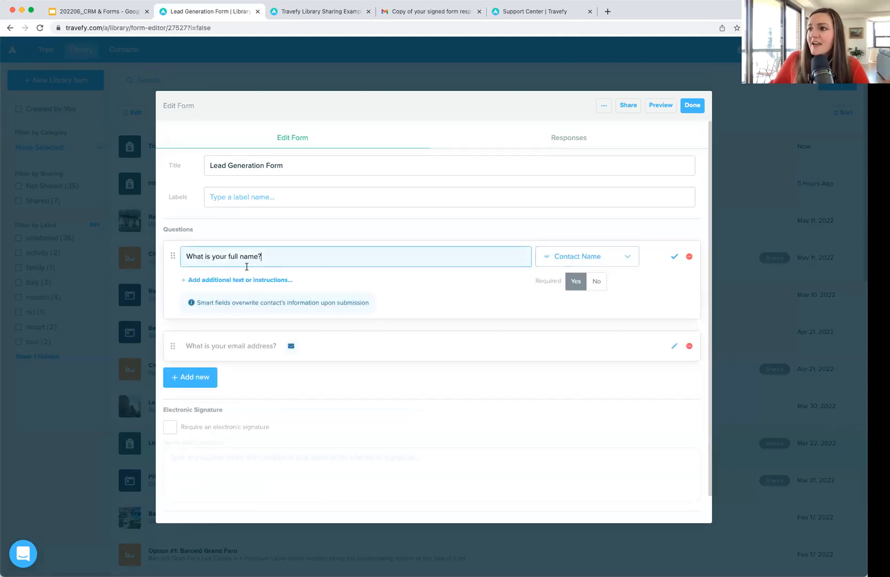
{"action": "left_click", "coordinate": [608, 263]}
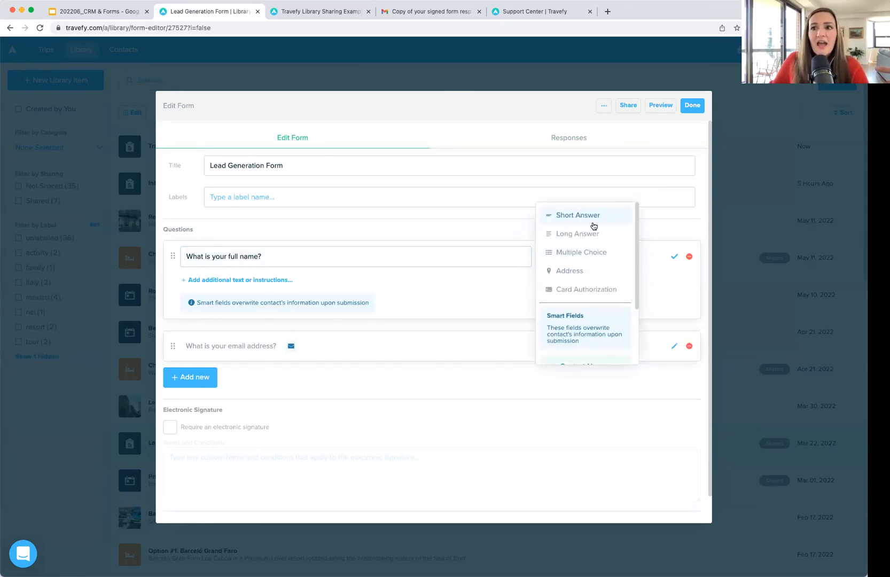
{"action": "scroll", "coordinate": [597, 298], "scroll_direction": "down", "scroll_amount": 3}
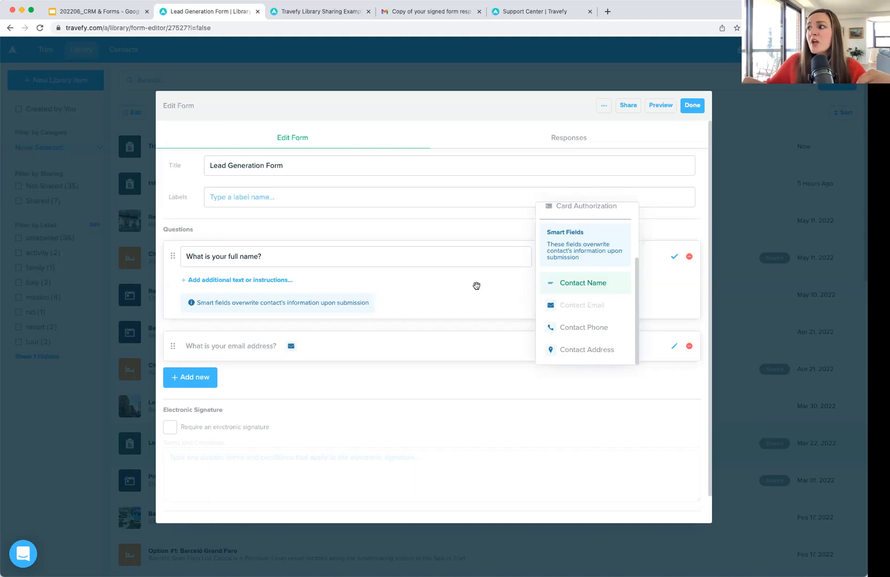
{"action": "scroll", "coordinate": [587, 277], "scroll_direction": "down", "scroll_amount": 1}
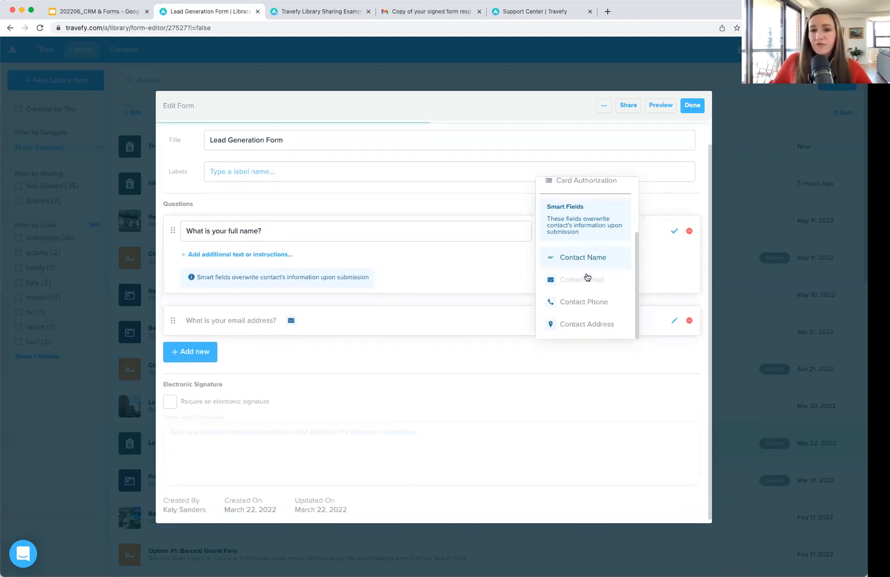
{"action": "scroll", "coordinate": [584, 274], "scroll_direction": "up", "scroll_amount": 2}
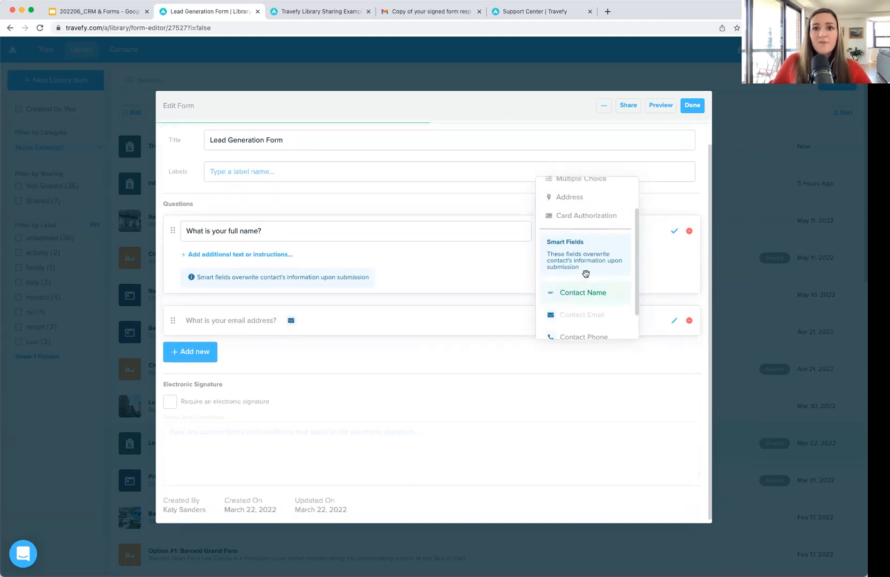
{"action": "left_click", "coordinate": [674, 231]}
{"action": "left_click", "coordinate": [593, 139]}
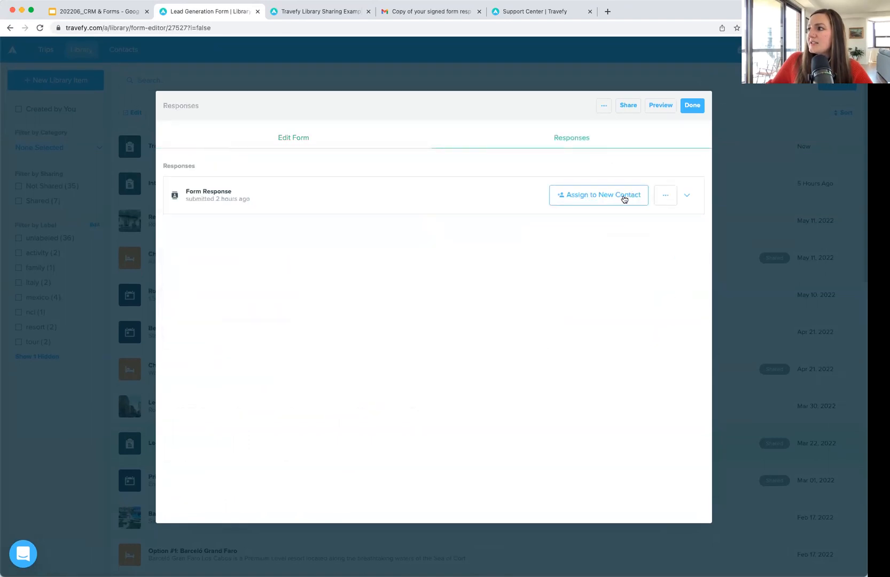
Step: Assign the response to a new contact, check it in Contacts, and return to the Library
{"action": "left_click", "coordinate": [624, 199]}
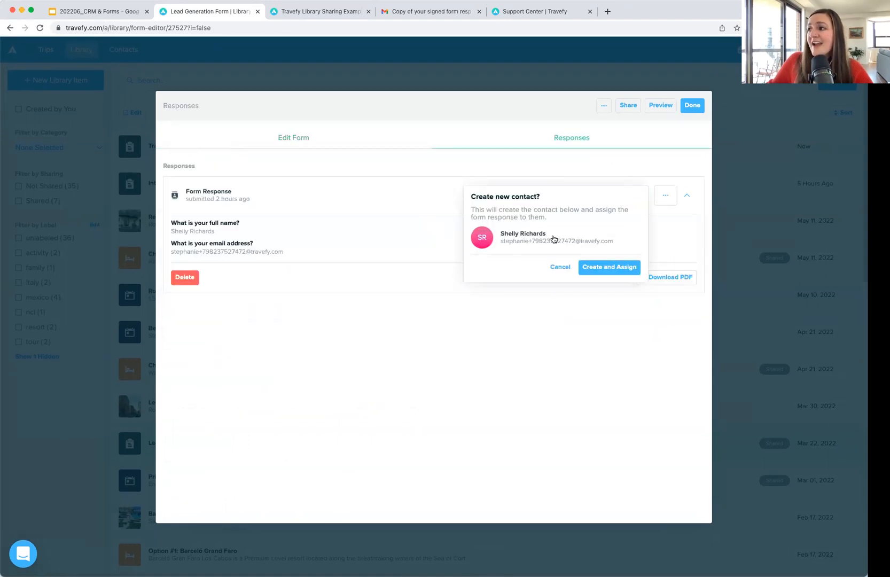
{"action": "left_click", "coordinate": [621, 267]}
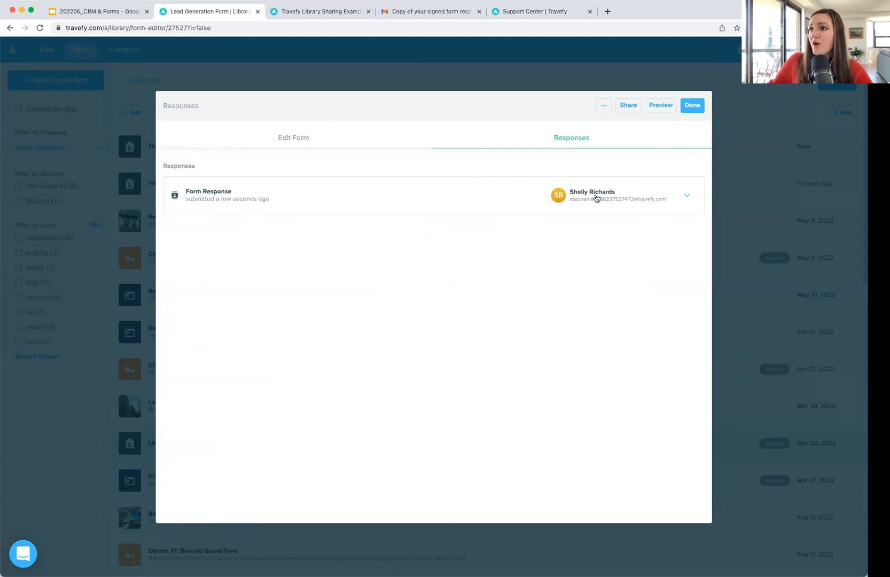
{"action": "left_click", "coordinate": [689, 106]}
{"action": "left_click", "coordinate": [133, 54]}
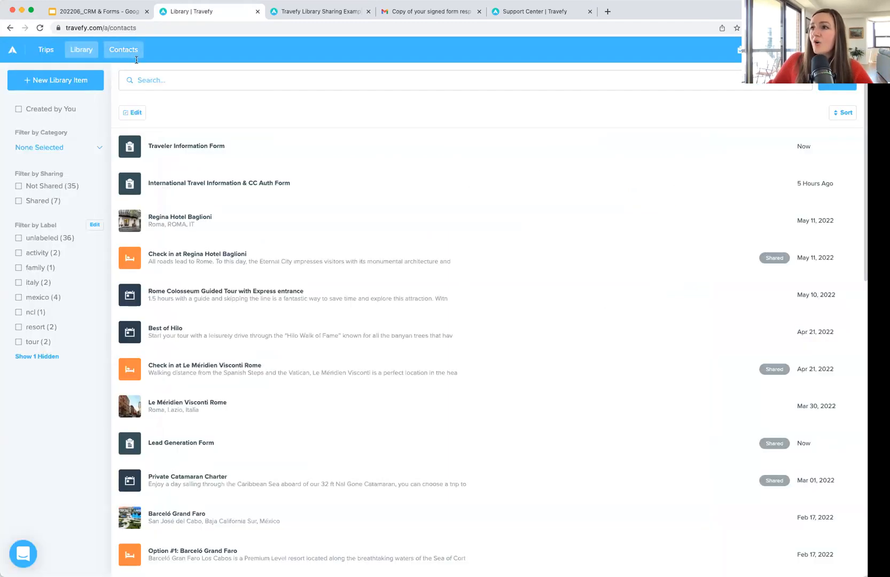
{"action": "left_click", "coordinate": [242, 140]}
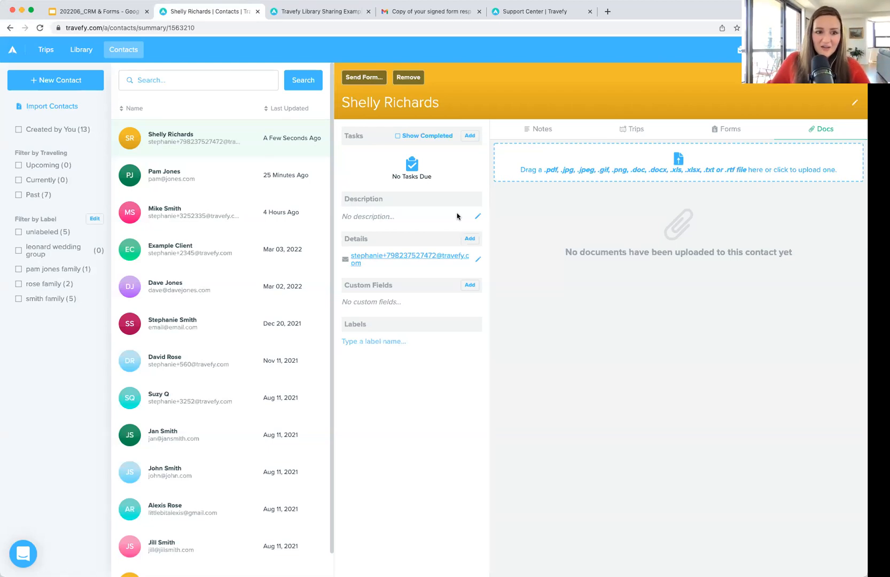
{"action": "left_click", "coordinate": [91, 53]}
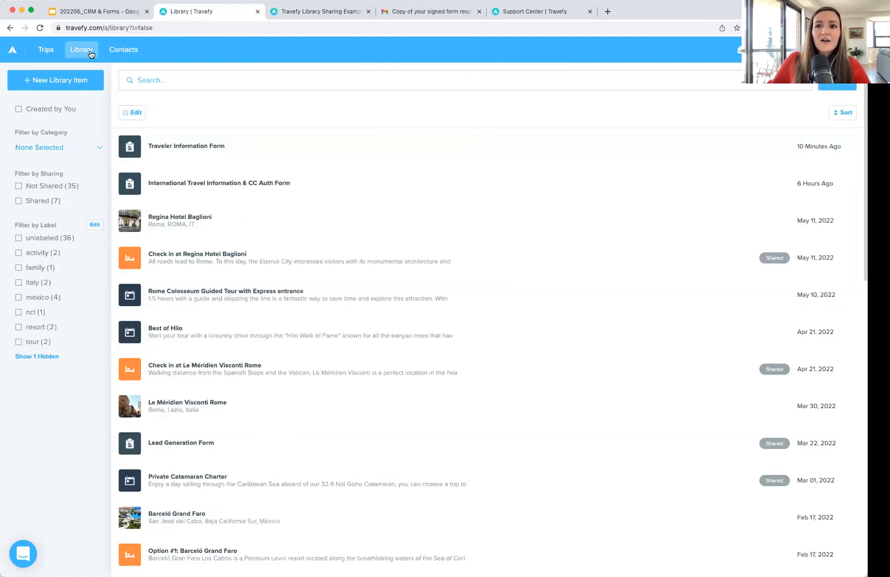
Step: Add a new Card Authorization question to the Traveler Information Form
{"action": "left_click", "coordinate": [328, 141]}
{"action": "scroll", "coordinate": [462, 328], "scroll_direction": "down", "scroll_amount": 3}
{"action": "scroll", "coordinate": [462, 328], "scroll_direction": "down", "scroll_amount": 2}
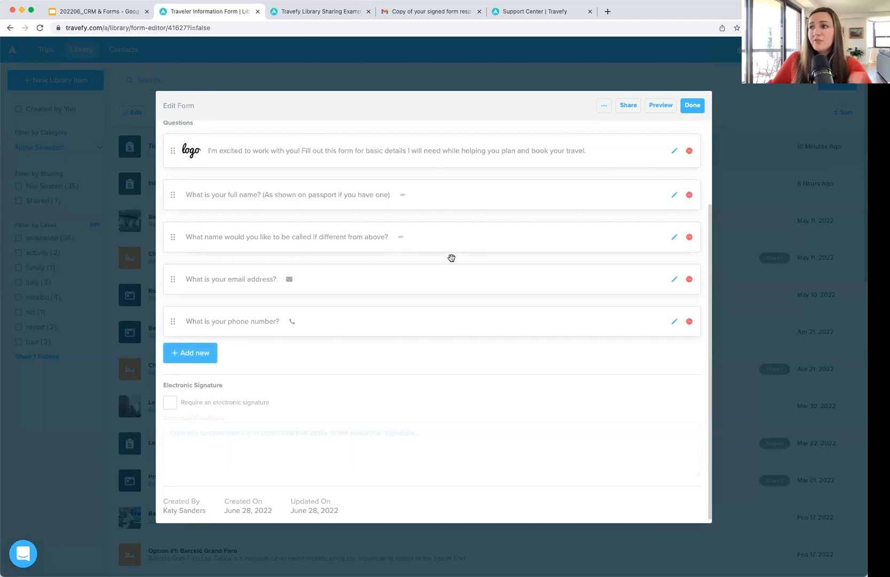
{"action": "scroll", "coordinate": [451, 256], "scroll_direction": "up", "scroll_amount": 3}
{"action": "scroll", "coordinate": [451, 257], "scroll_direction": "down", "scroll_amount": 3}
{"action": "left_click", "coordinate": [206, 350]}
{"action": "left_click", "coordinate": [213, 373]}
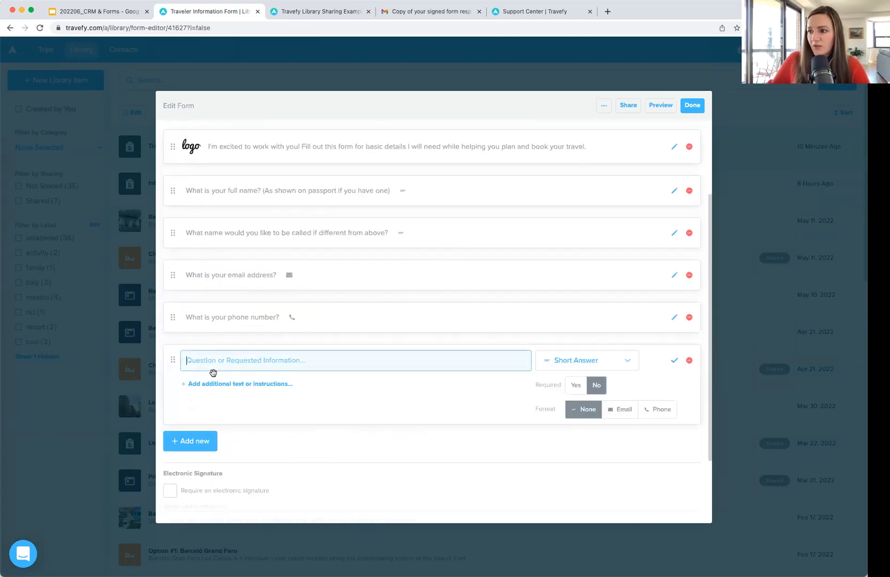
{"action": "left_click", "coordinate": [610, 368]}
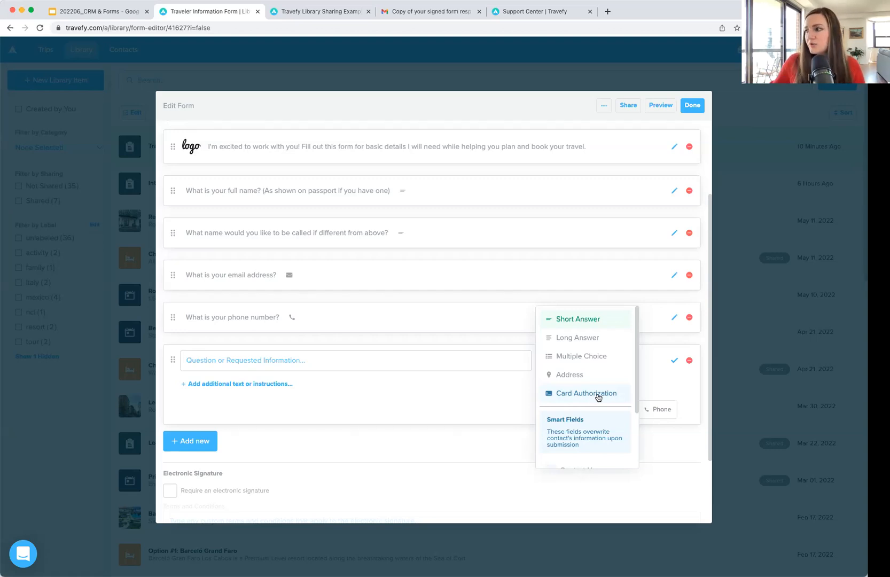
{"action": "scroll", "coordinate": [598, 397], "scroll_direction": "down", "scroll_amount": 1}
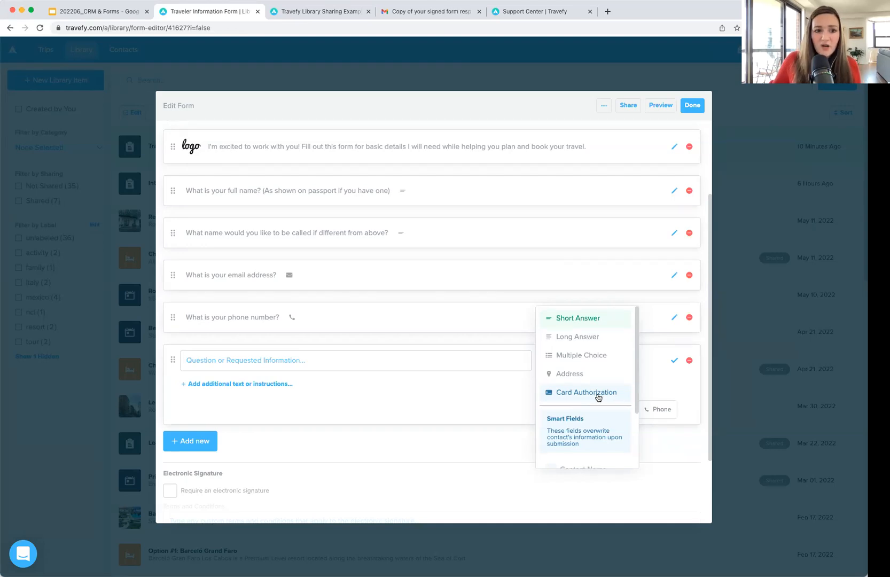
{"action": "scroll", "coordinate": [598, 395], "scroll_direction": "up", "scroll_amount": 1}
{"action": "left_click", "coordinate": [599, 398]}
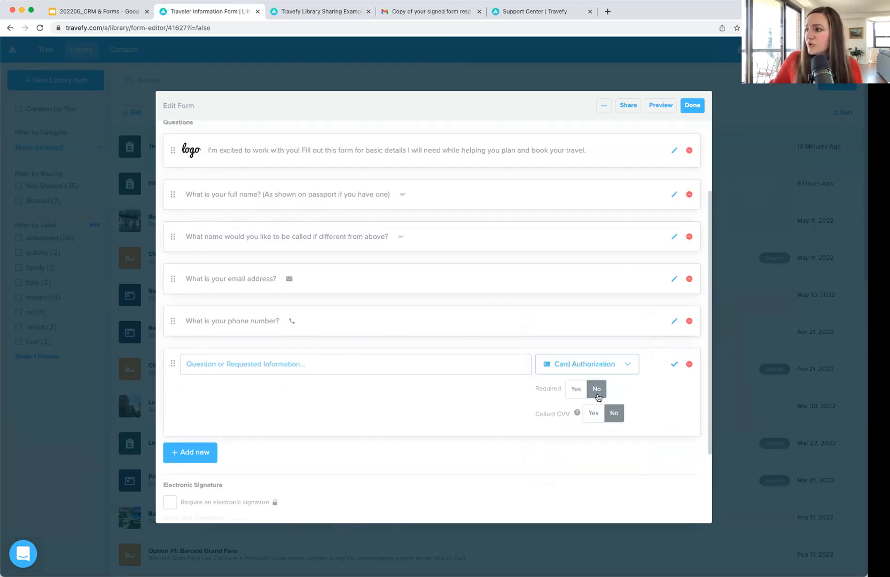
Step: Word it 'What is your paymetn info?', make it required with CVV collected, and save
{"action": "left_click", "coordinate": [315, 364]}
{"action": "type", "text": "Wh"}
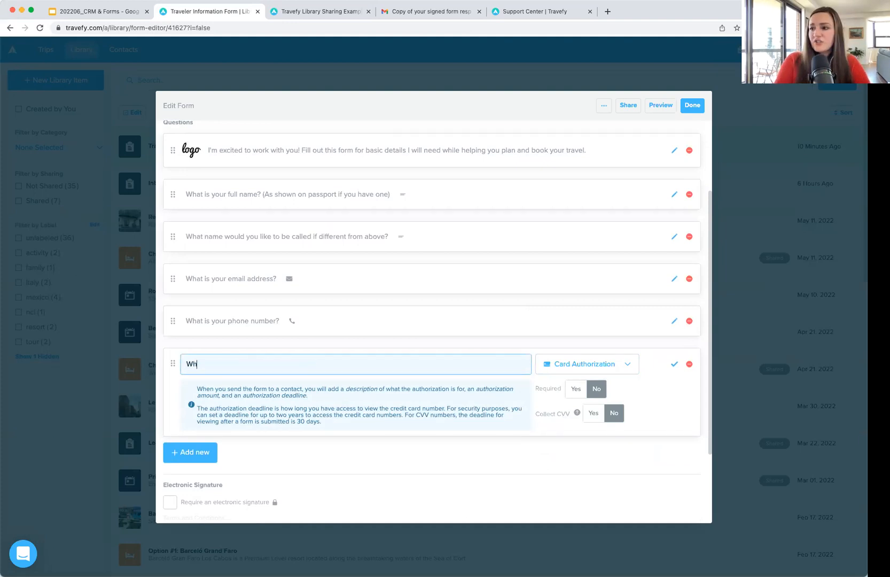
{"action": "type", "text": "at is your paymetn info?"}
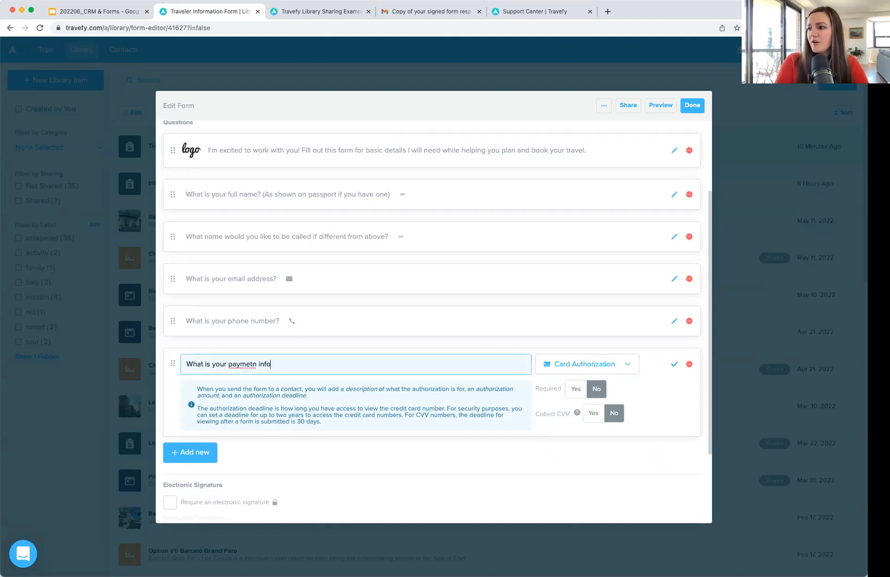
{"action": "left_click", "coordinate": [577, 389]}
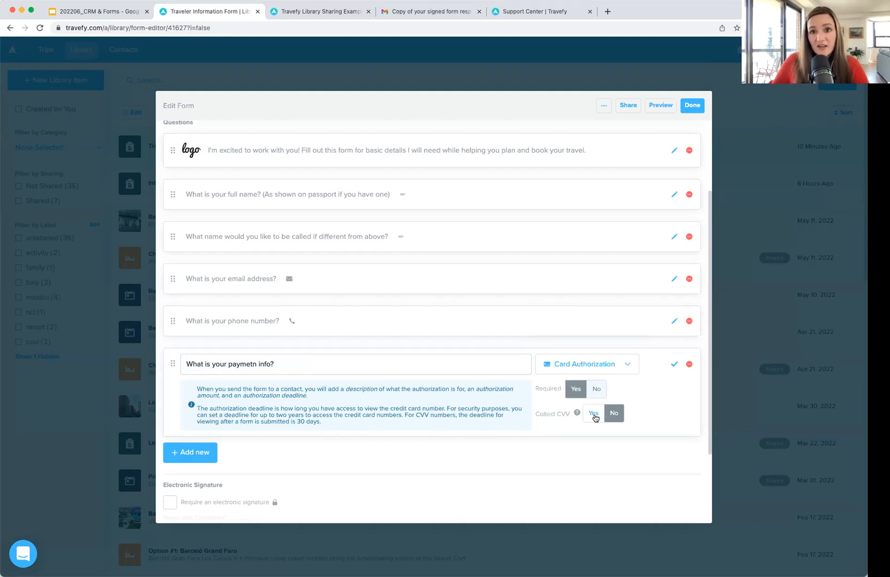
{"action": "left_click", "coordinate": [593, 414]}
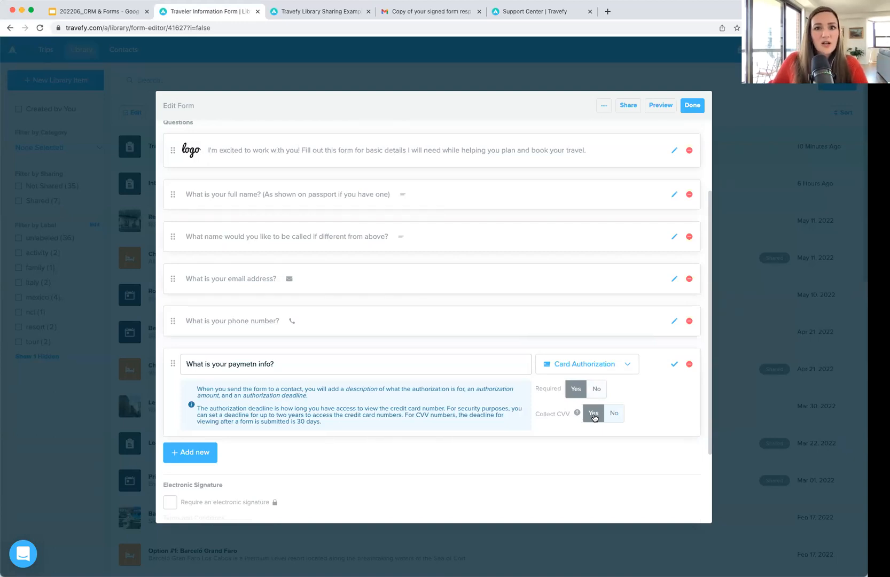
{"action": "left_click", "coordinate": [674, 363]}
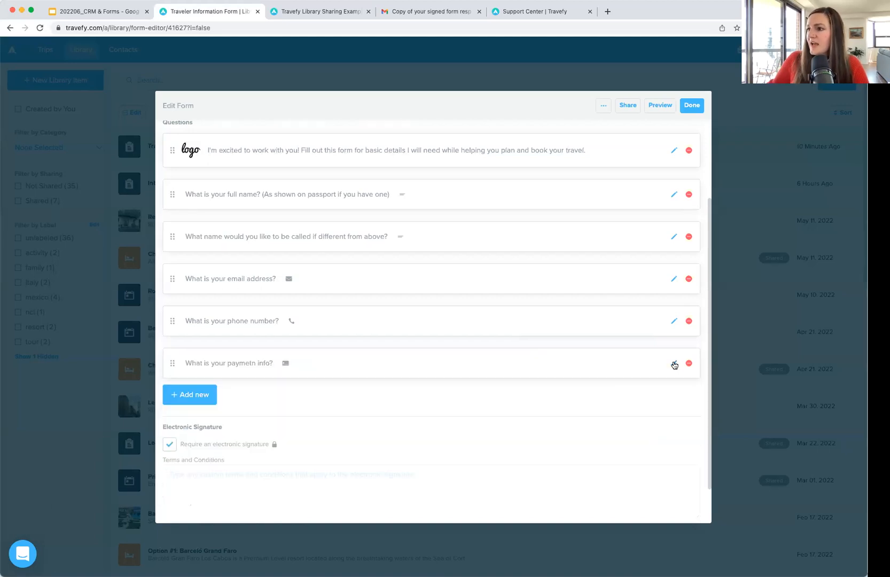
Step: Review the form's signature terms and conditions, then bring up its sharing options
{"action": "scroll", "coordinate": [300, 366], "scroll_direction": "down", "scroll_amount": 2}
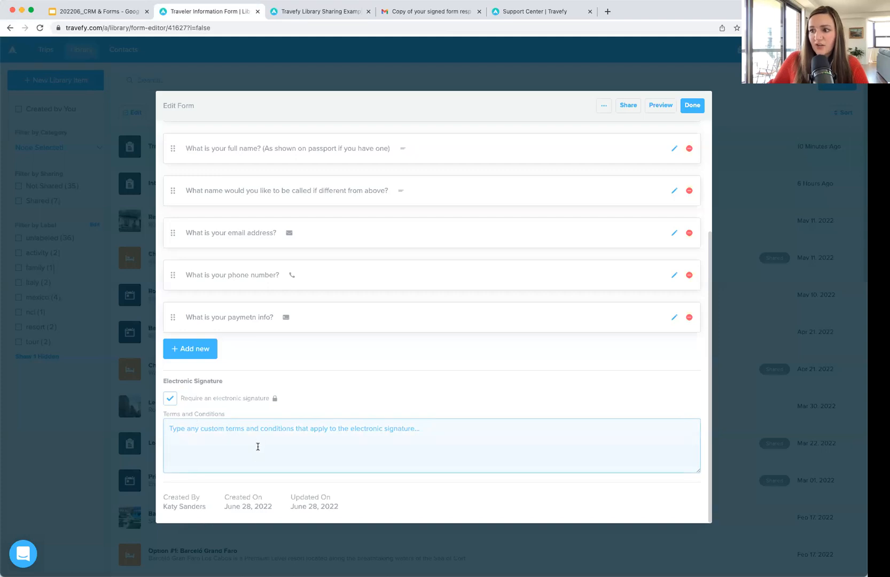
{"action": "left_click", "coordinate": [261, 431]}
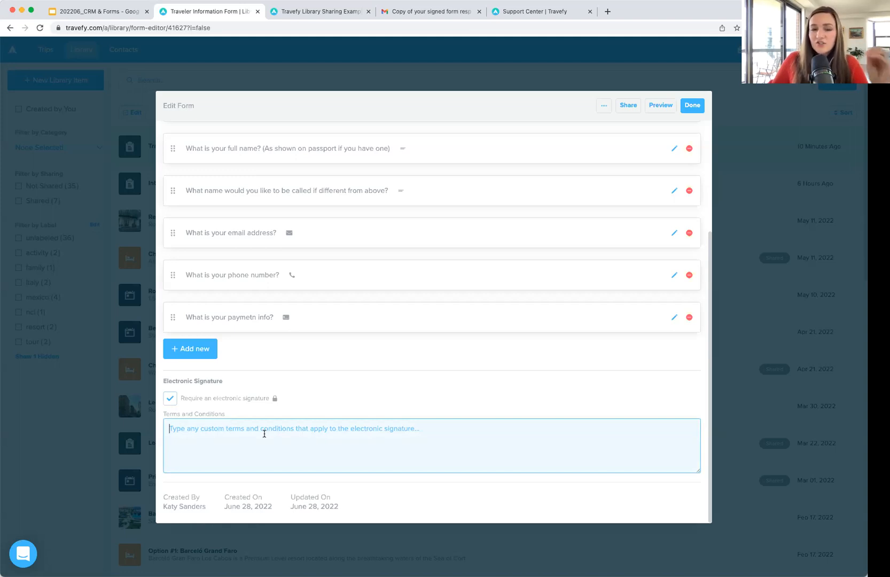
{"action": "scroll", "coordinate": [264, 433], "scroll_direction": "up", "scroll_amount": 2}
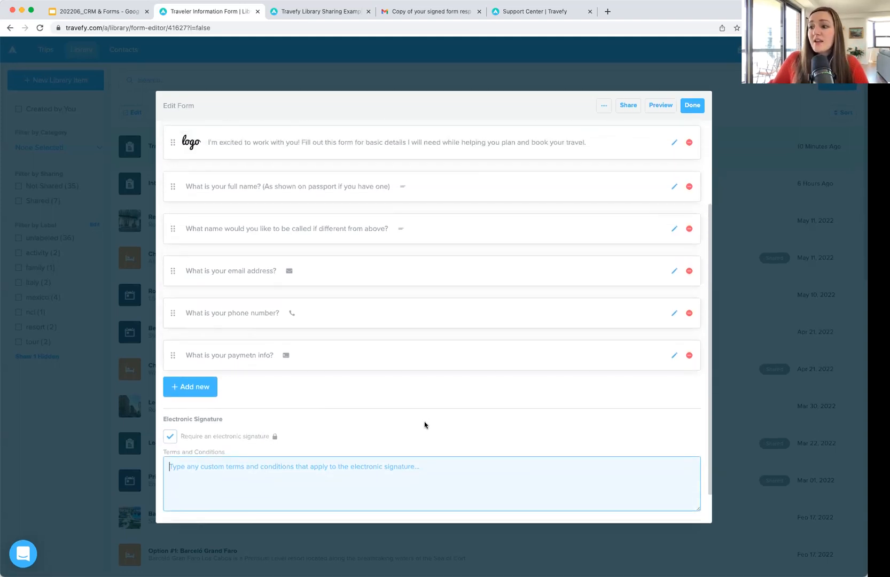
{"action": "scroll", "coordinate": [423, 423], "scroll_direction": "down", "scroll_amount": 2}
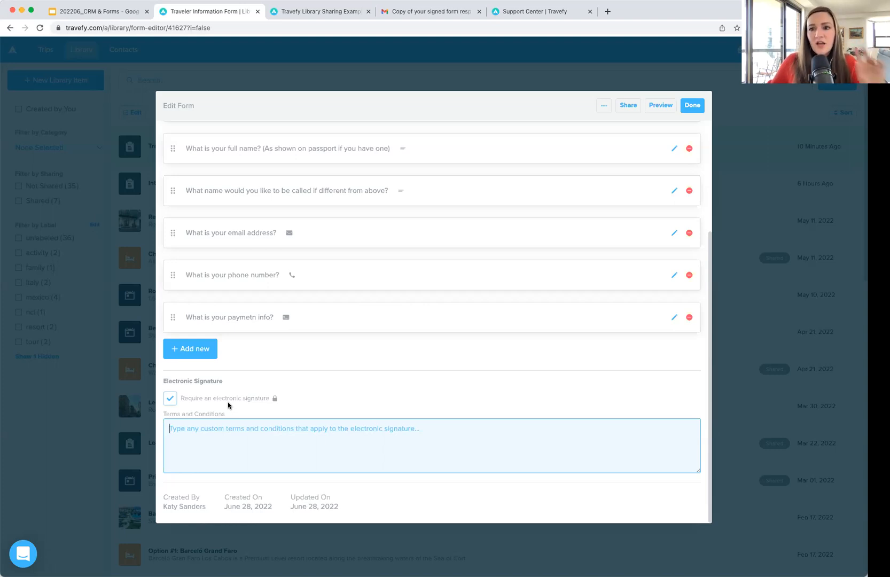
{"action": "scroll", "coordinate": [332, 393], "scroll_direction": "up", "scroll_amount": 3}
{"action": "scroll", "coordinate": [332, 393], "scroll_direction": "up", "scroll_amount": 3}
{"action": "scroll", "coordinate": [332, 390], "scroll_direction": "down", "scroll_amount": 5}
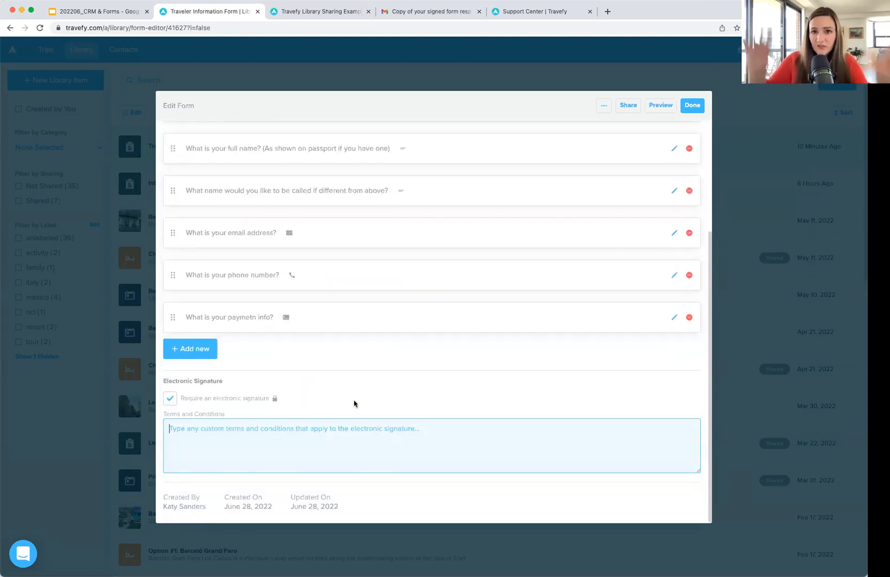
{"action": "scroll", "coordinate": [441, 343], "scroll_direction": "up", "scroll_amount": 2}
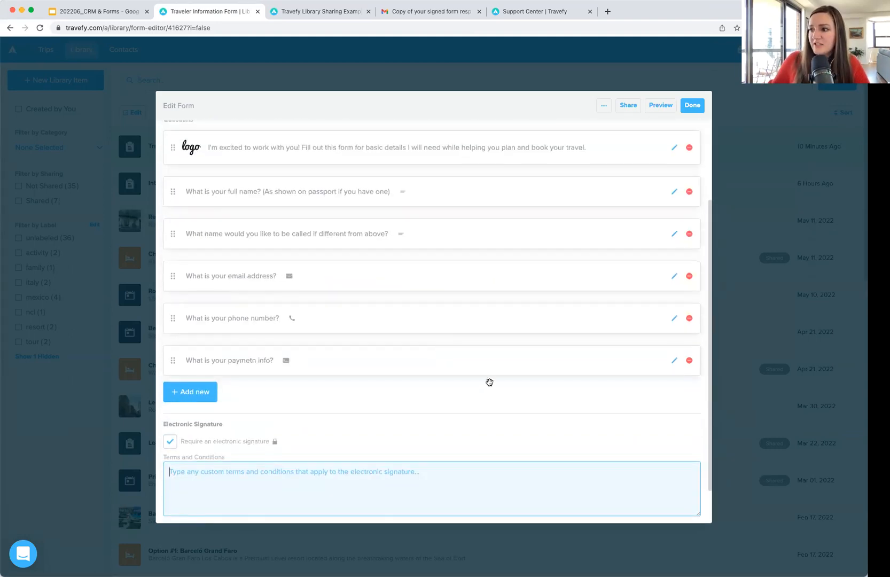
{"action": "left_click", "coordinate": [630, 109]}
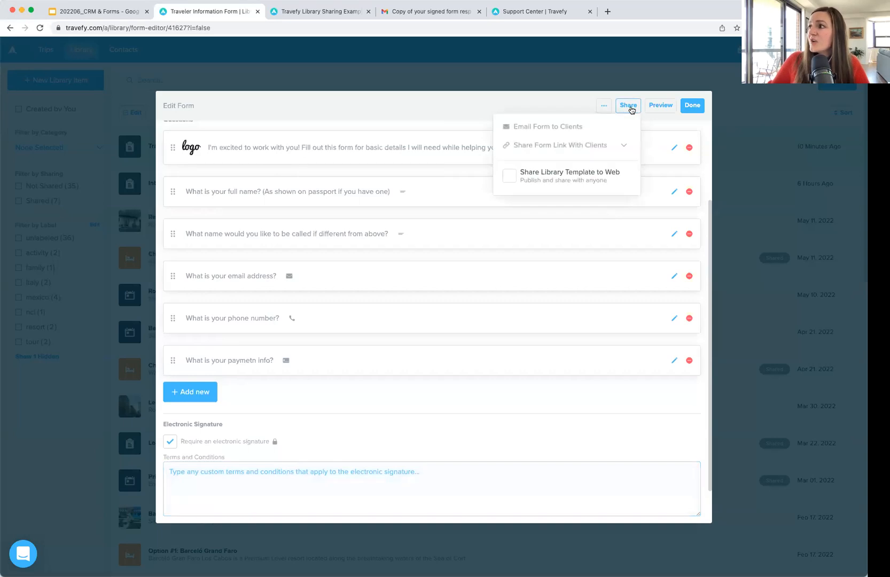
{"action": "left_click", "coordinate": [594, 132]}
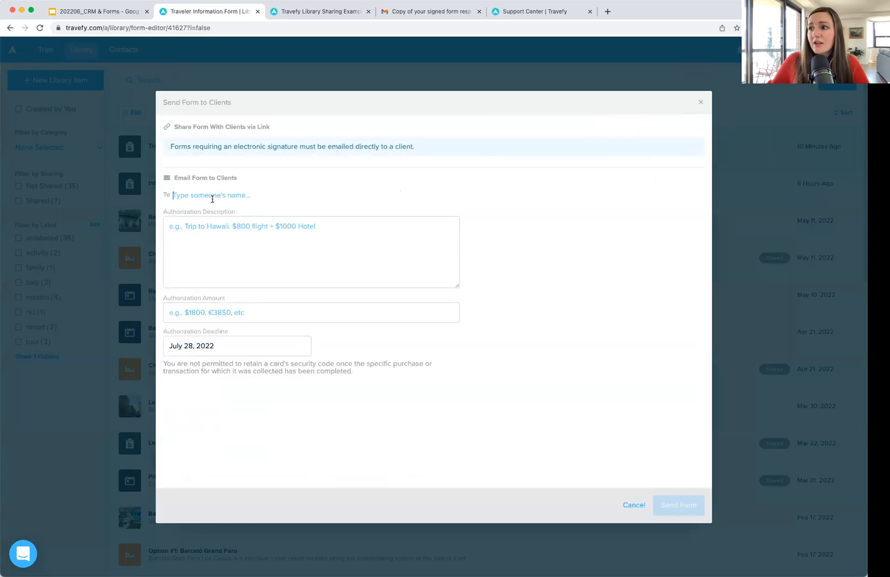
{"action": "left_click", "coordinate": [238, 233]}
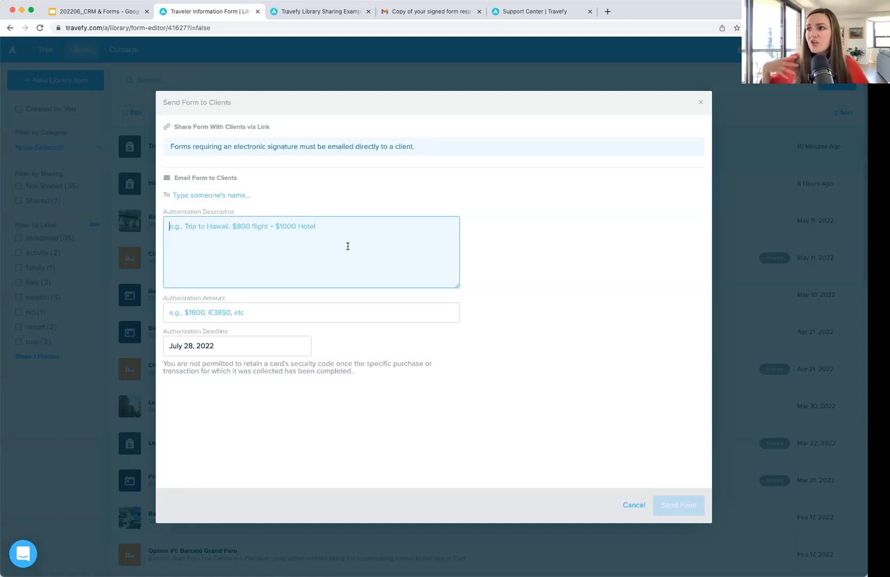
{"action": "left_click", "coordinate": [239, 316]}
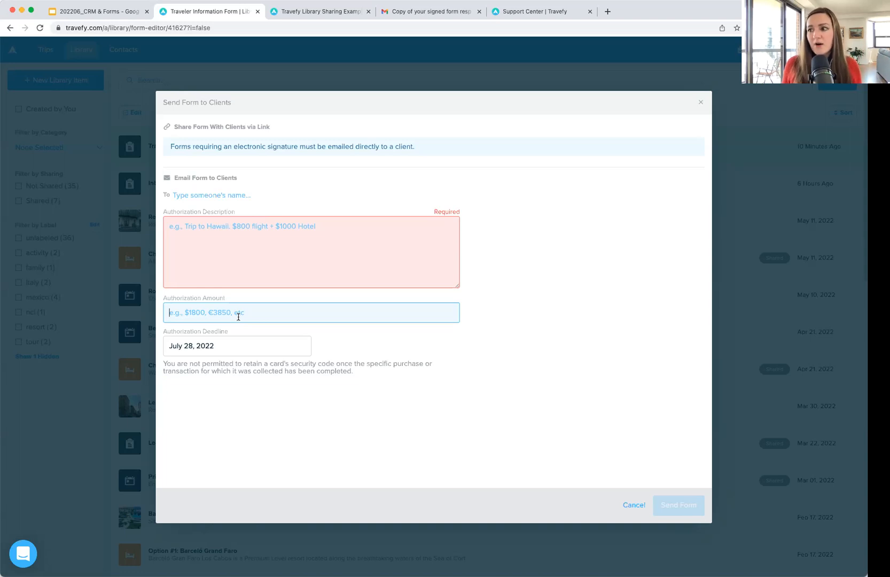
{"action": "left_click", "coordinate": [232, 348]}
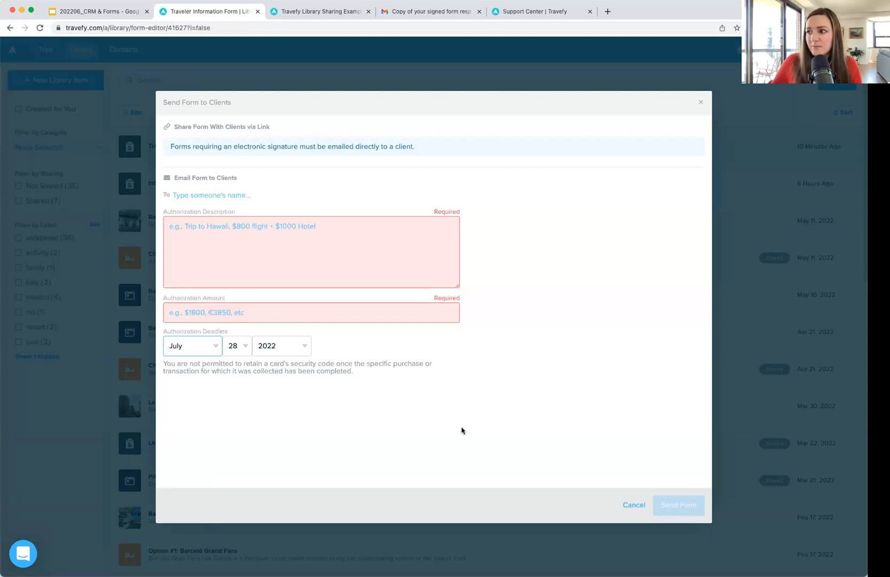
{"action": "left_click", "coordinate": [634, 503]}
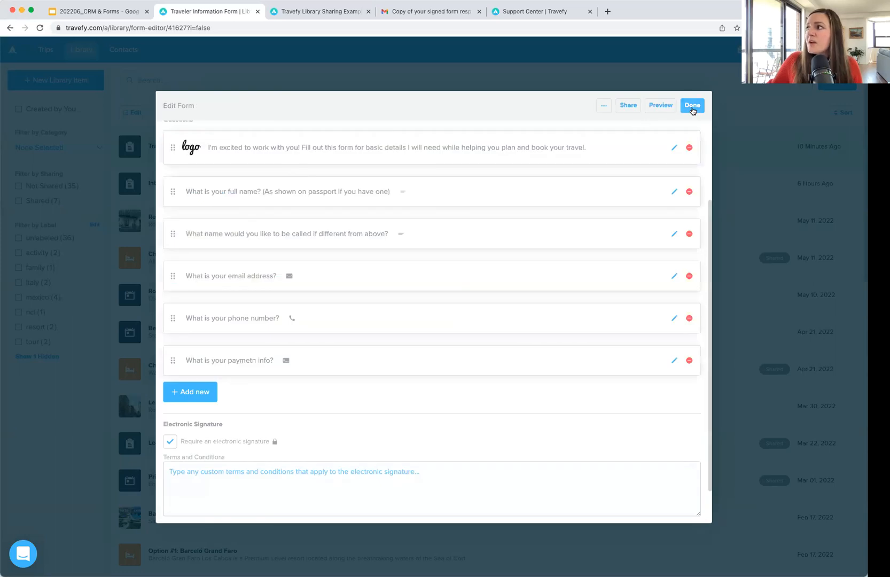
Step: Close the form editor with Done and switch to the Gmail tab
{"action": "left_click", "coordinate": [692, 106]}
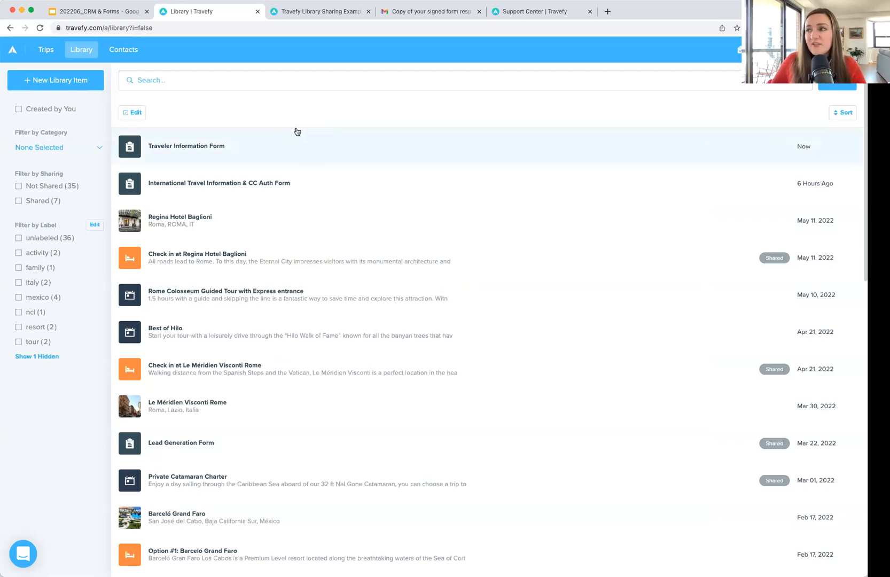
{"action": "left_click", "coordinate": [404, 11]}
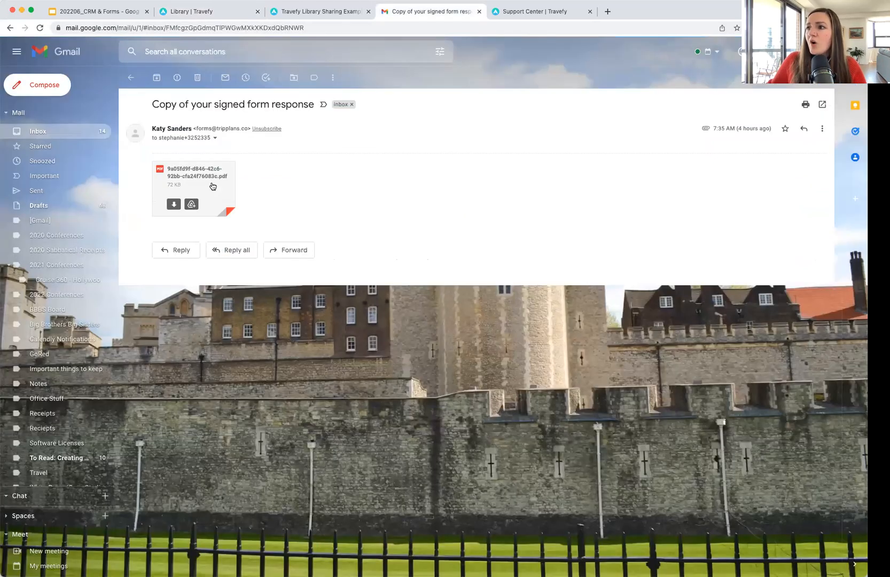
Step: Read every page of the signed International Travel Information & CC Auth Form PDF attachment
{"action": "left_click", "coordinate": [212, 186]}
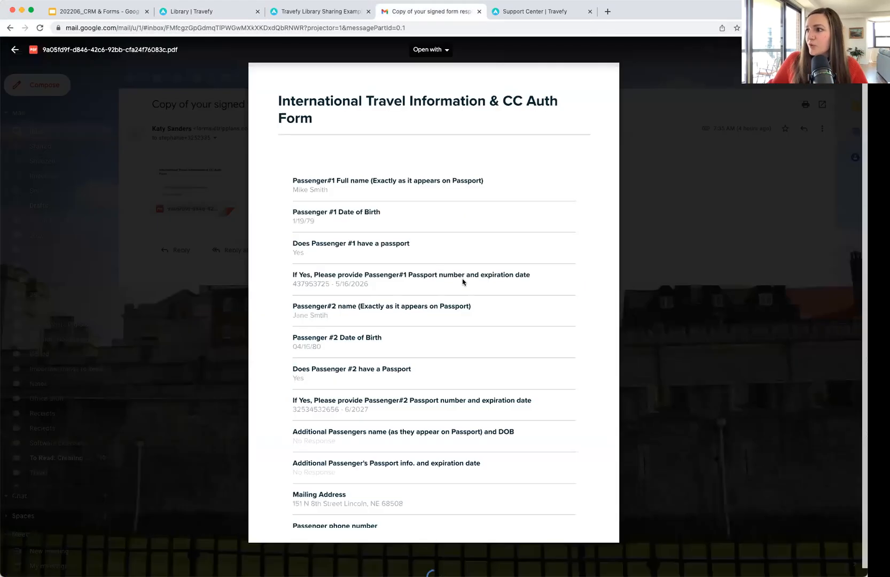
{"action": "scroll", "coordinate": [462, 280], "scroll_direction": "down", "scroll_amount": 10}
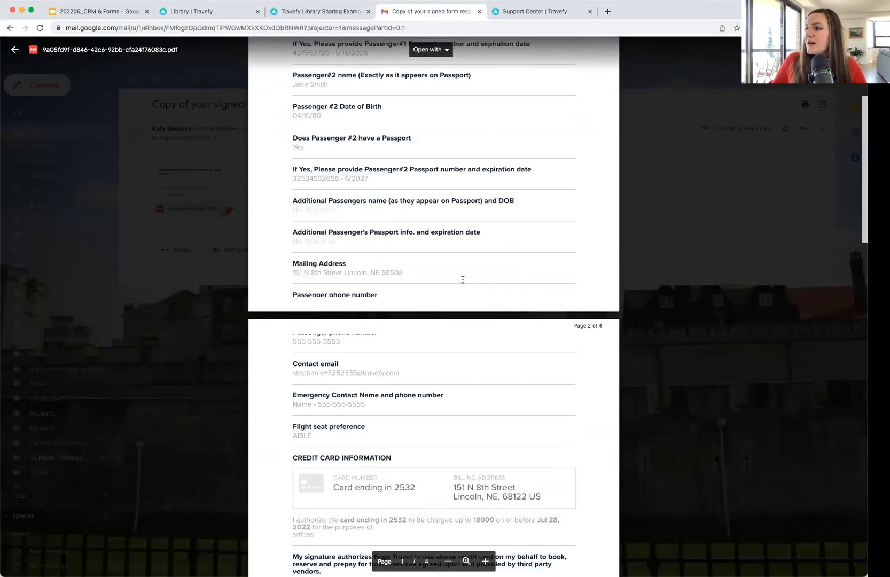
{"action": "scroll", "coordinate": [464, 252], "scroll_direction": "down", "scroll_amount": 3}
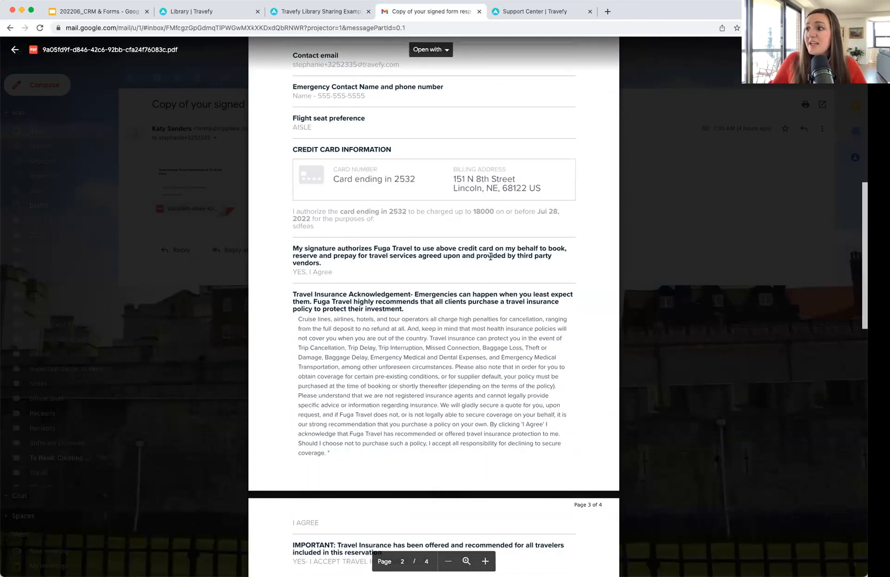
{"action": "scroll", "coordinate": [490, 257], "scroll_direction": "down", "scroll_amount": 1}
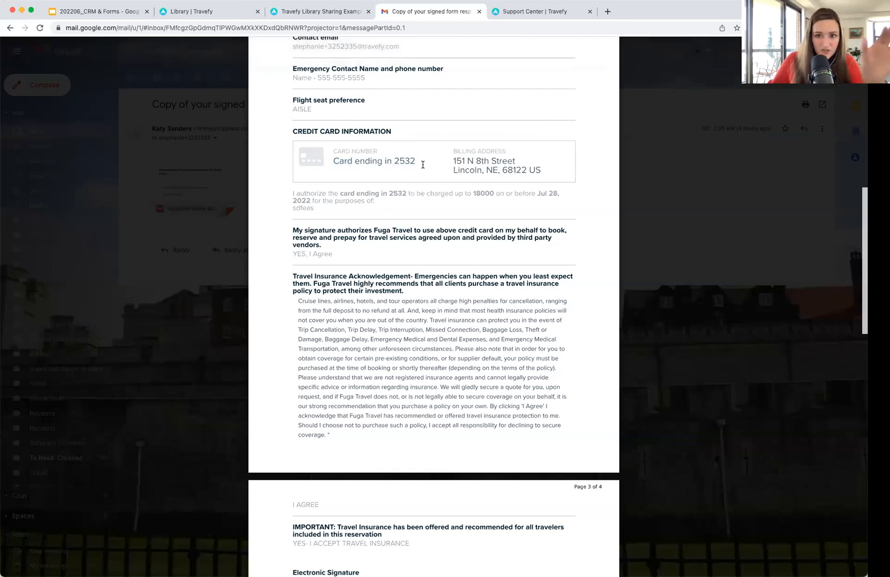
{"action": "scroll", "coordinate": [422, 164], "scroll_direction": "down", "scroll_amount": 10}
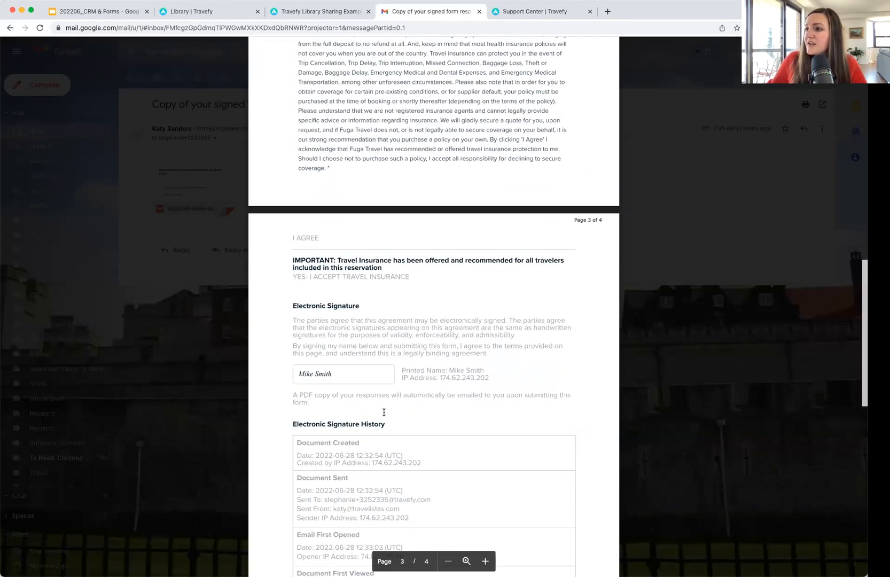
{"action": "scroll", "coordinate": [425, 366], "scroll_direction": "down", "scroll_amount": 5}
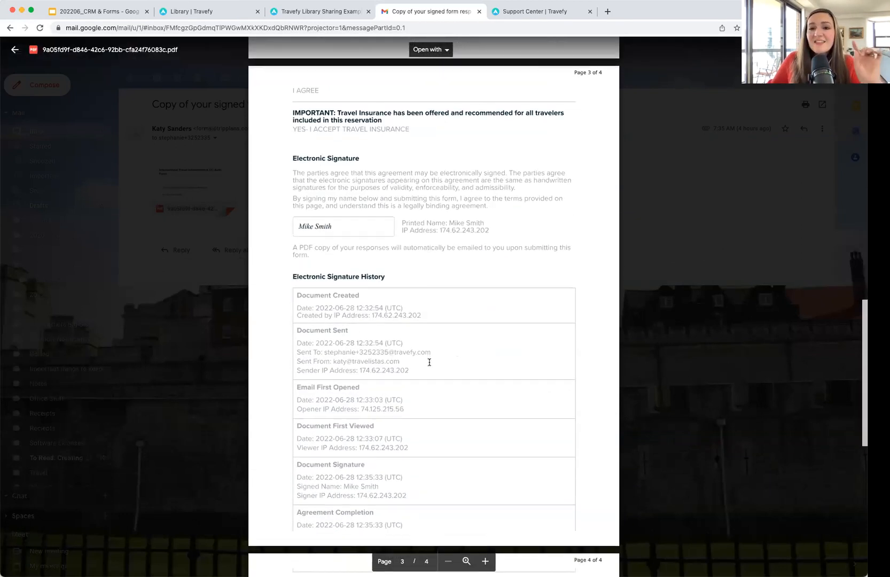
{"action": "scroll", "coordinate": [429, 362], "scroll_direction": "down", "scroll_amount": 1}
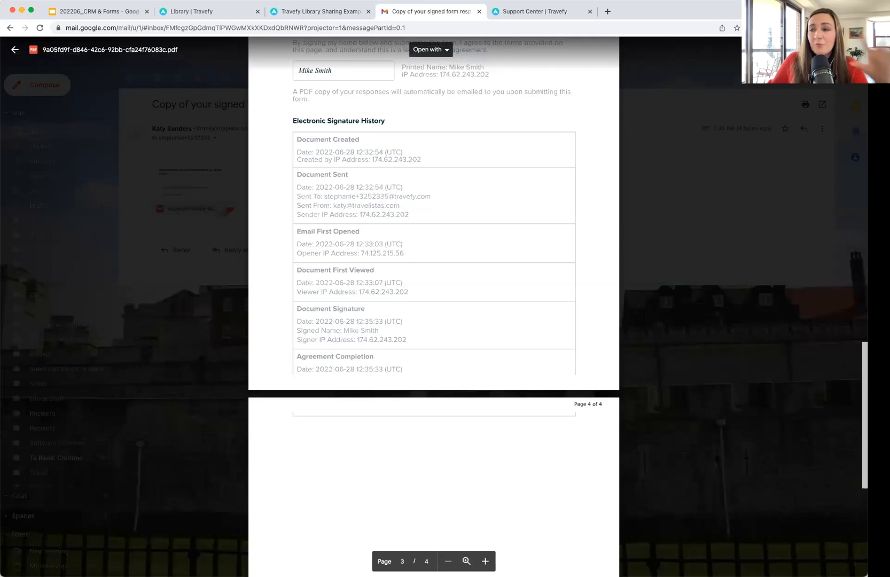
{"action": "scroll", "coordinate": [555, 276], "scroll_direction": "up", "scroll_amount": 15}
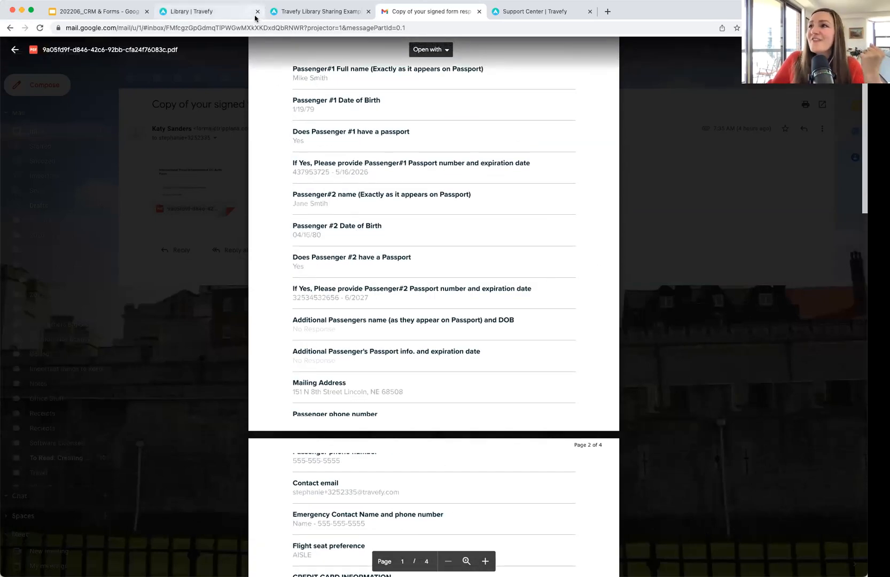
{"action": "left_click", "coordinate": [232, 11]}
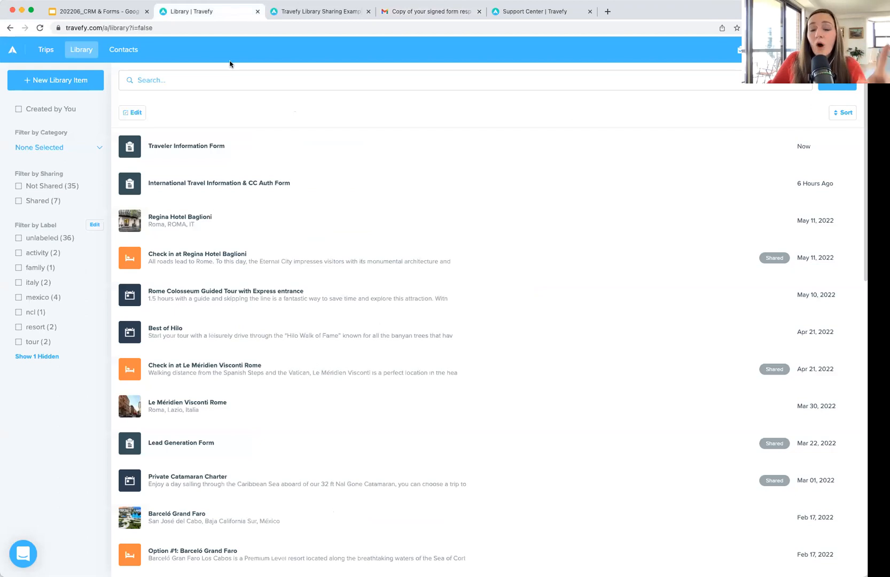
Step: Open the submitting contact's form responses and request the full credit card details
{"action": "left_click", "coordinate": [127, 56]}
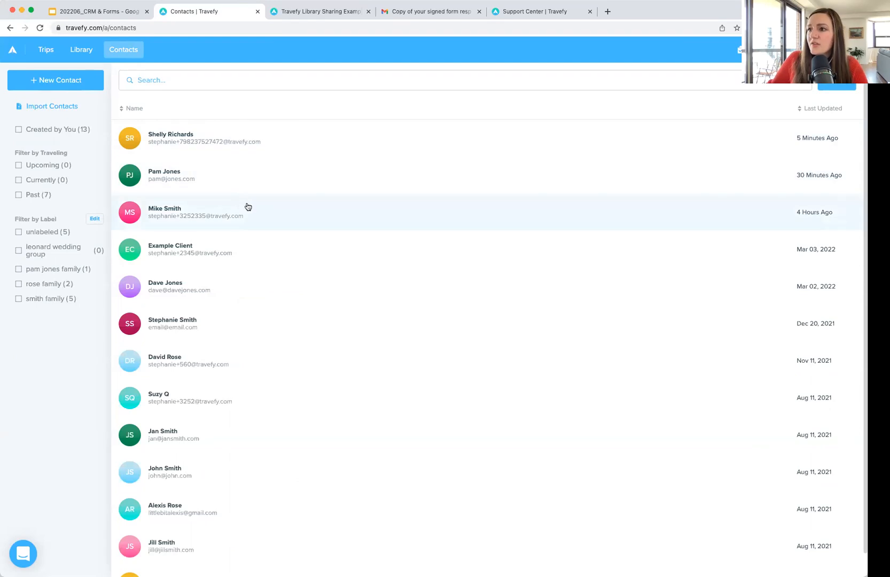
{"action": "left_click", "coordinate": [246, 205]}
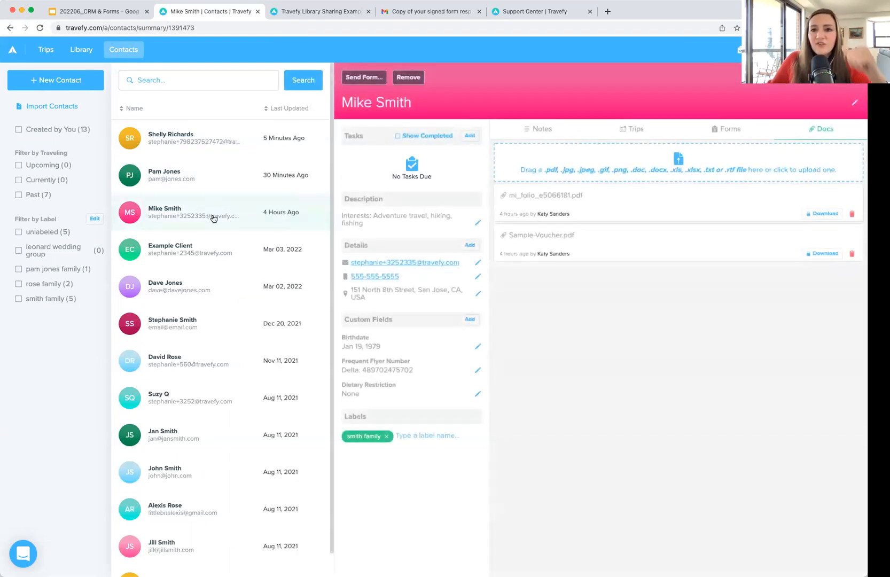
{"action": "left_click", "coordinate": [730, 130]}
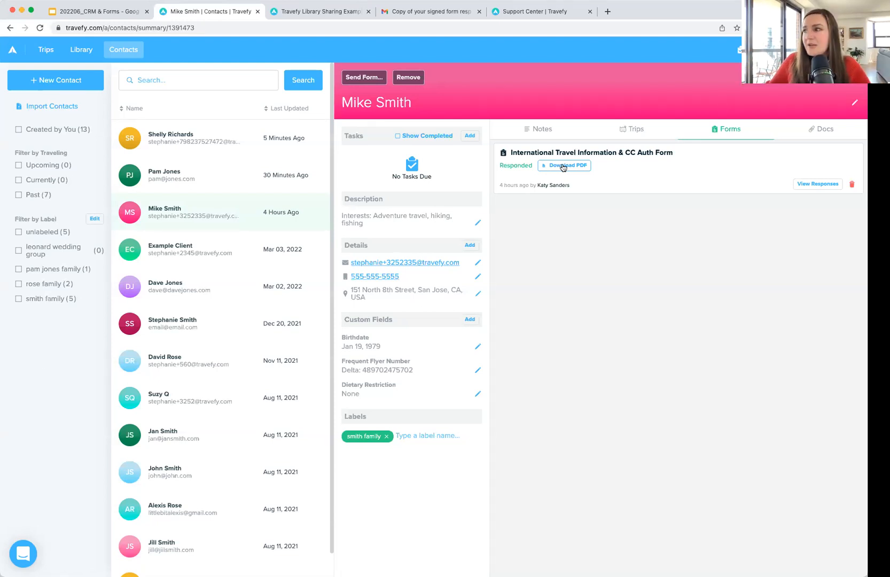
{"action": "left_click", "coordinate": [817, 183]}
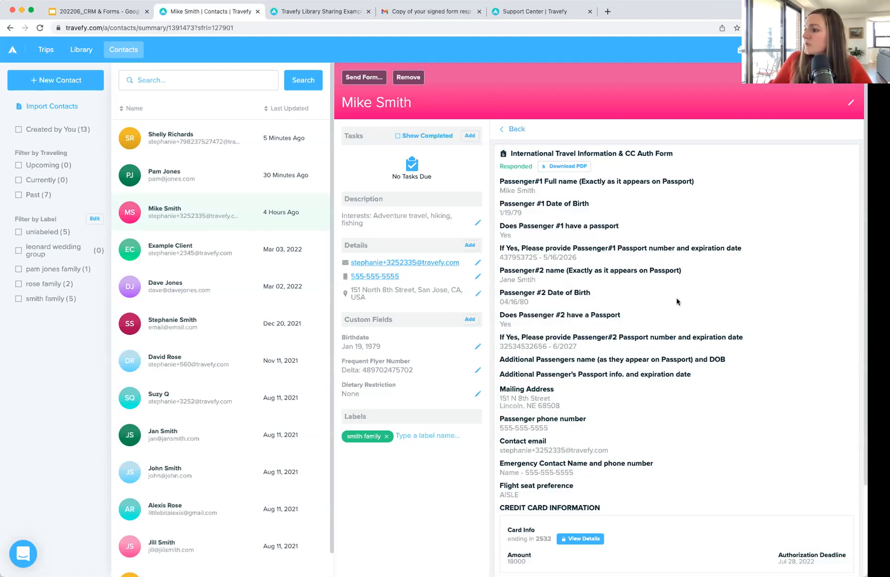
{"action": "scroll", "coordinate": [676, 249], "scroll_direction": "down", "scroll_amount": 3}
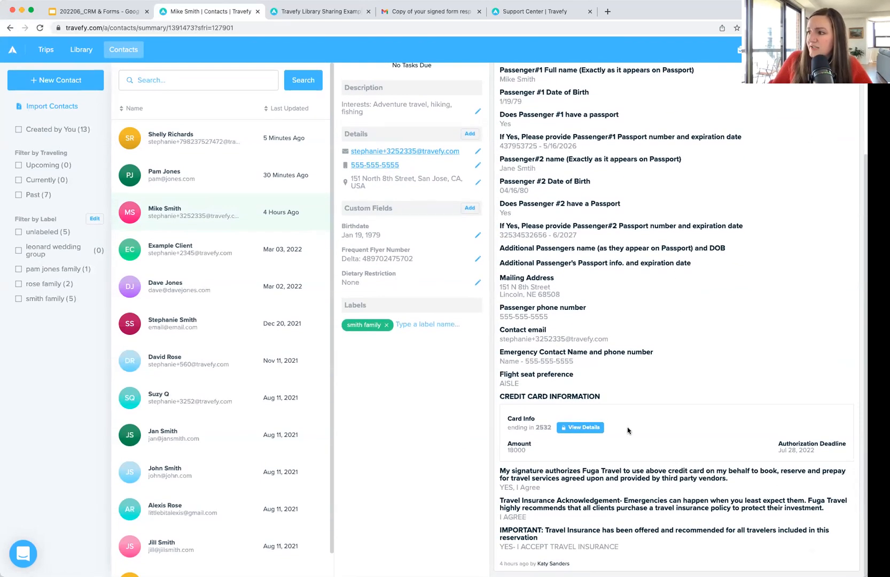
{"action": "left_click", "coordinate": [582, 427]}
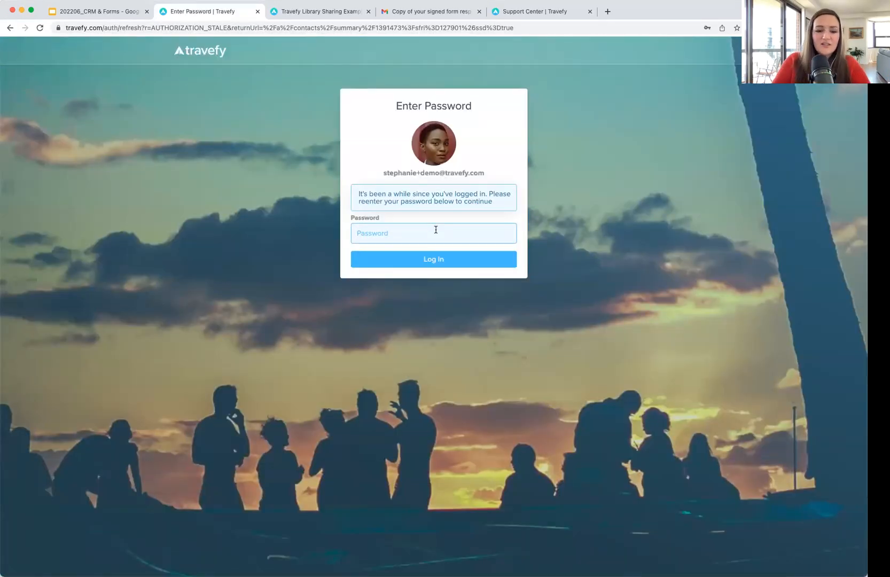
Step: Re-enter the account password, review and close the card details, then return to the contact overview
{"action": "type", "text": "•••••••••••"}
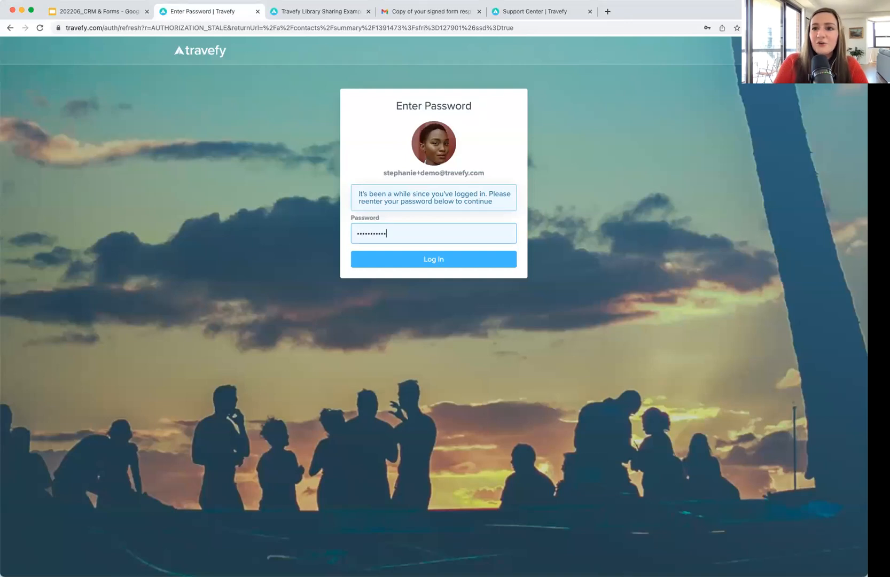
{"action": "left_click", "coordinate": [438, 259]}
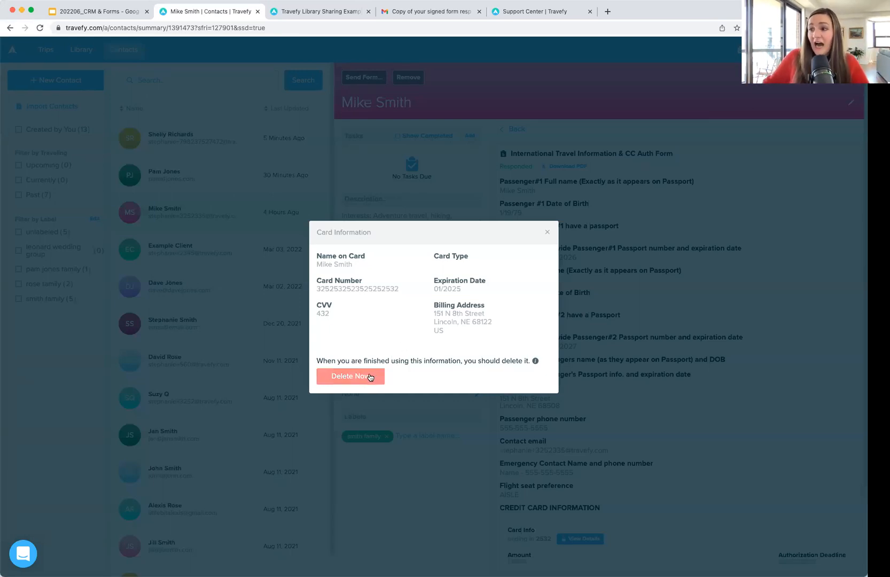
{"action": "left_click", "coordinate": [548, 232]}
{"action": "scroll", "coordinate": [696, 443], "scroll_direction": "down", "scroll_amount": 5}
{"action": "scroll", "coordinate": [696, 443], "scroll_direction": "up", "scroll_amount": 5}
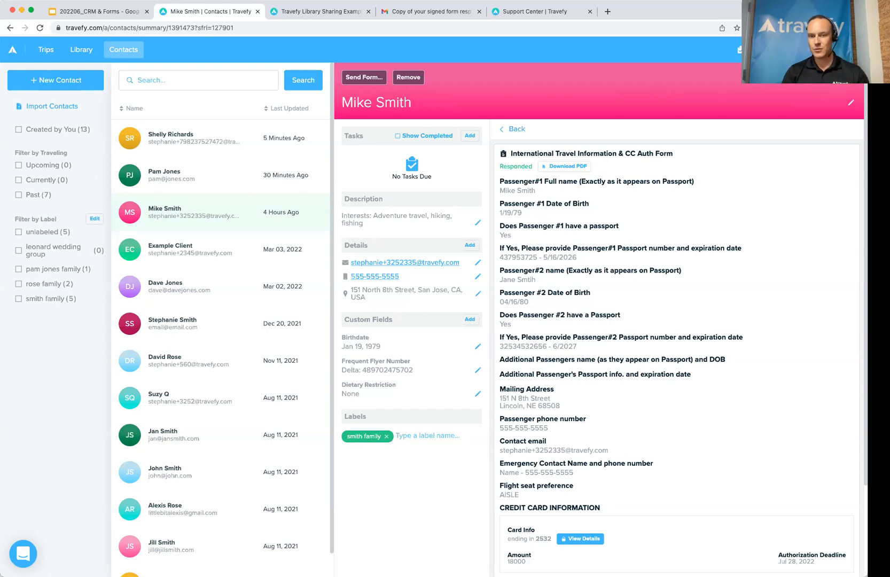
{"action": "left_click", "coordinate": [514, 130]}
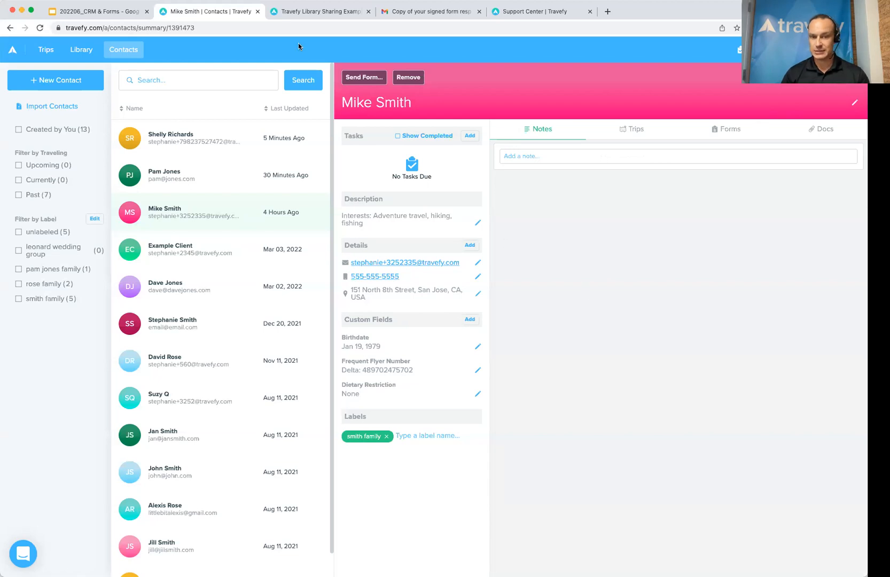
Step: Check the CREDIT CARD INFORMATION question of the International Travel Information & CC Auth Form and save it
{"action": "left_click", "coordinate": [87, 49]}
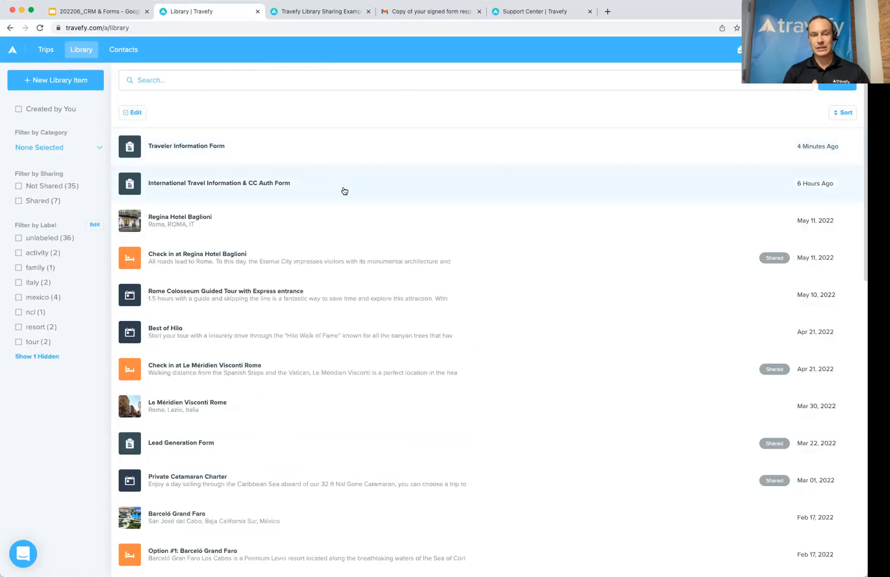
{"action": "left_click", "coordinate": [342, 188]}
{"action": "scroll", "coordinate": [451, 235], "scroll_direction": "down", "scroll_amount": 10}
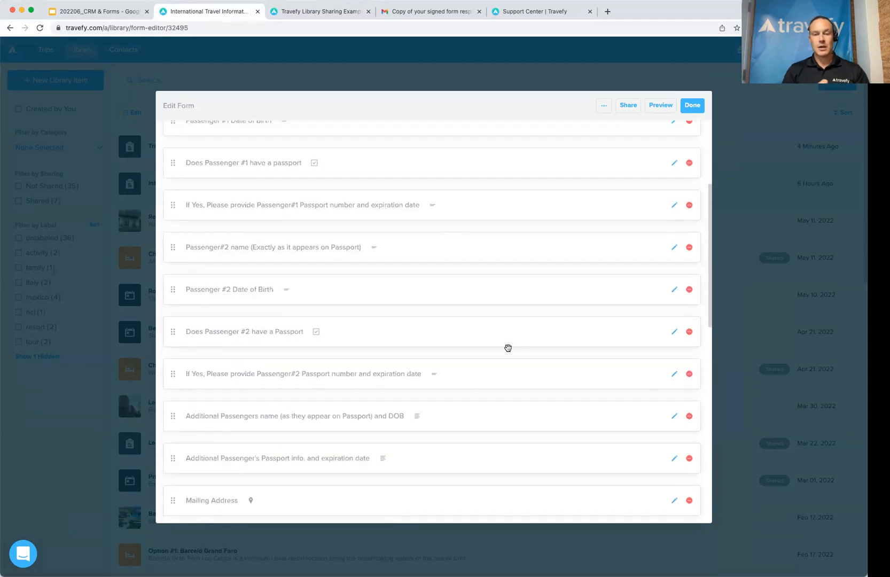
{"action": "scroll", "coordinate": [512, 353], "scroll_direction": "down", "scroll_amount": 3}
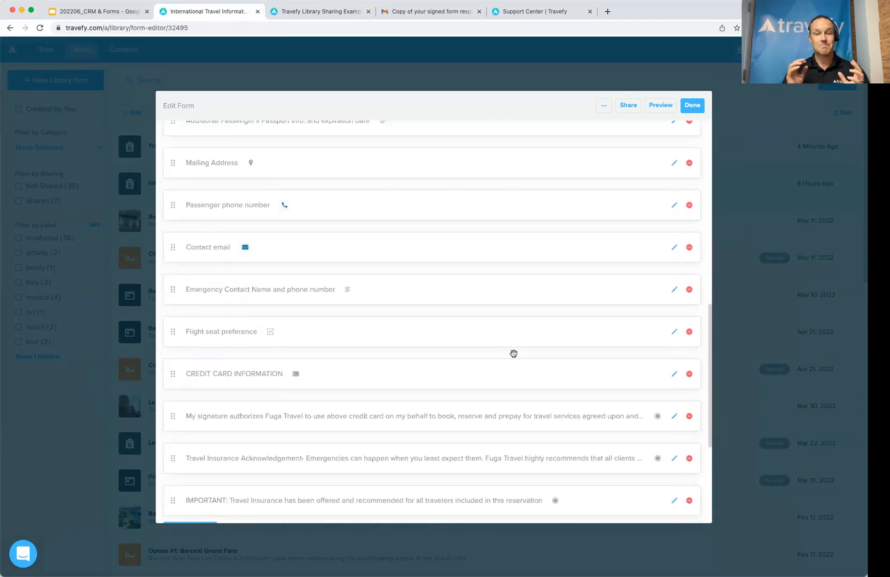
{"action": "left_click", "coordinate": [674, 374]}
{"action": "scroll", "coordinate": [475, 339], "scroll_direction": "down", "scroll_amount": 1}
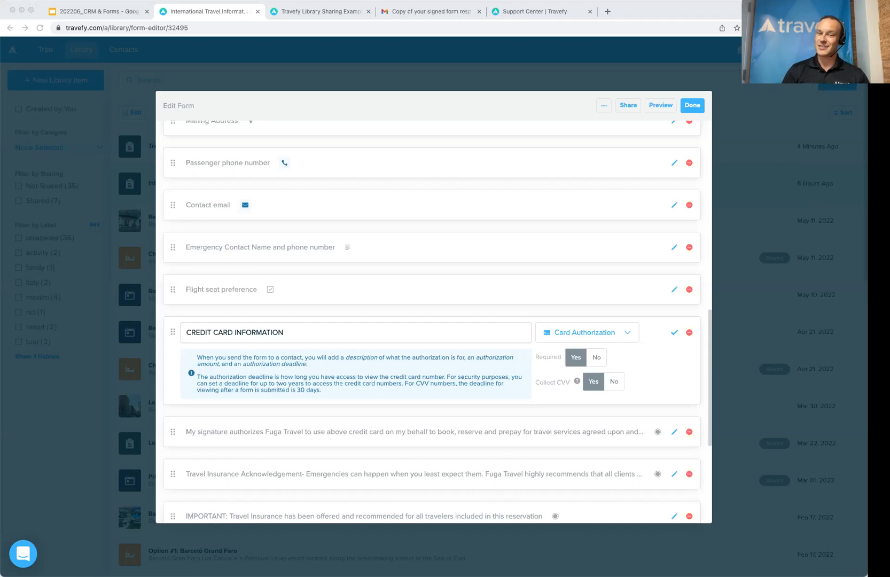
{"action": "scroll", "coordinate": [388, 332], "scroll_direction": "up", "scroll_amount": 3}
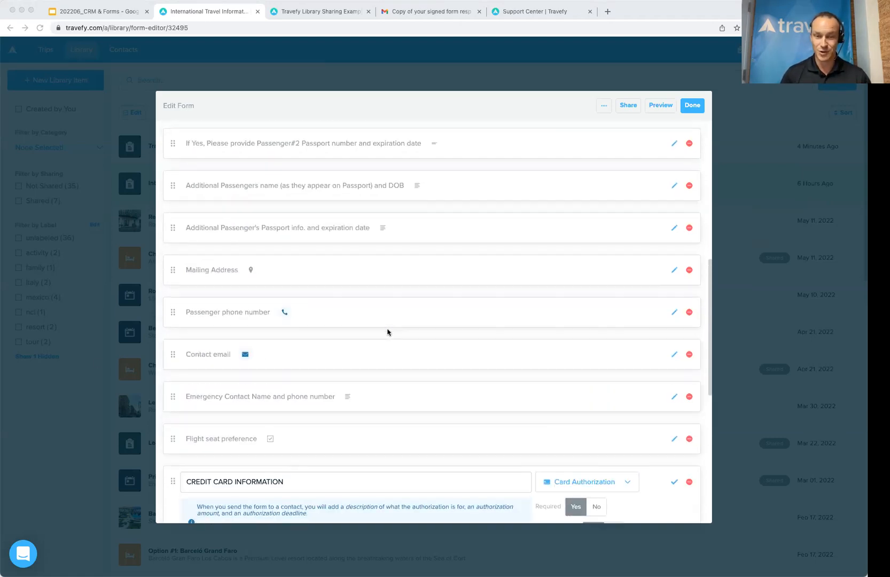
{"action": "scroll", "coordinate": [388, 332], "scroll_direction": "down", "scroll_amount": 5}
{"action": "left_click", "coordinate": [693, 105]}
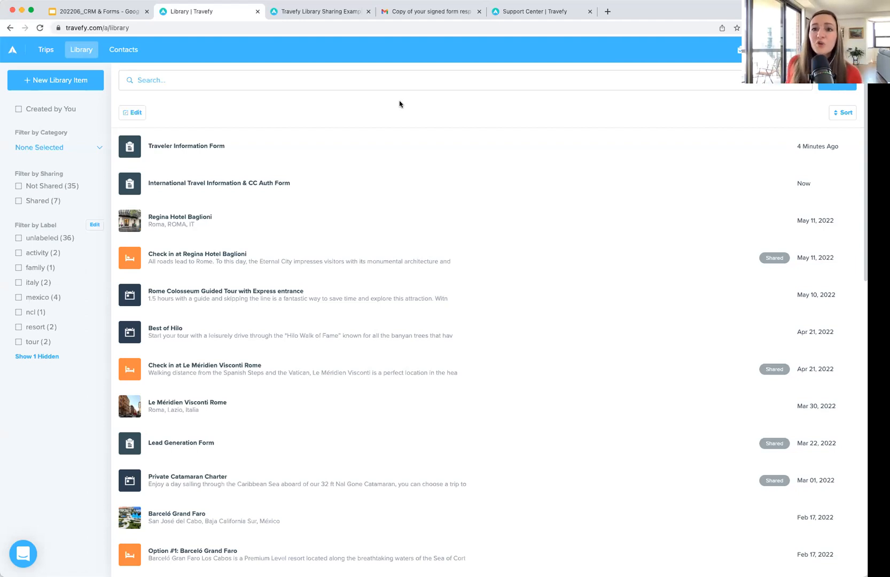
Step: Create a new untitled form, publish it as a web library template, then open the Traveler Information Form
{"action": "left_click", "coordinate": [45, 80]}
{"action": "left_click", "coordinate": [82, 274]}
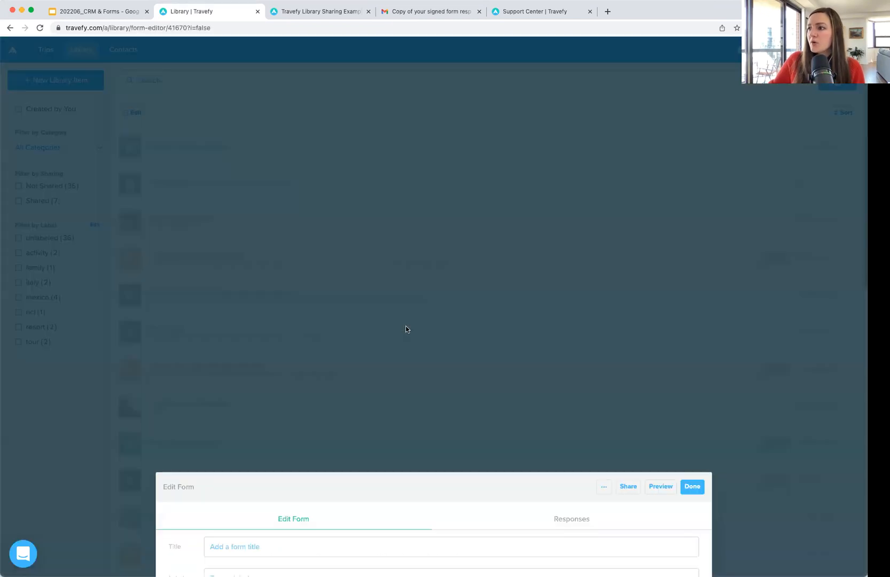
{"action": "left_click", "coordinate": [476, 313]}
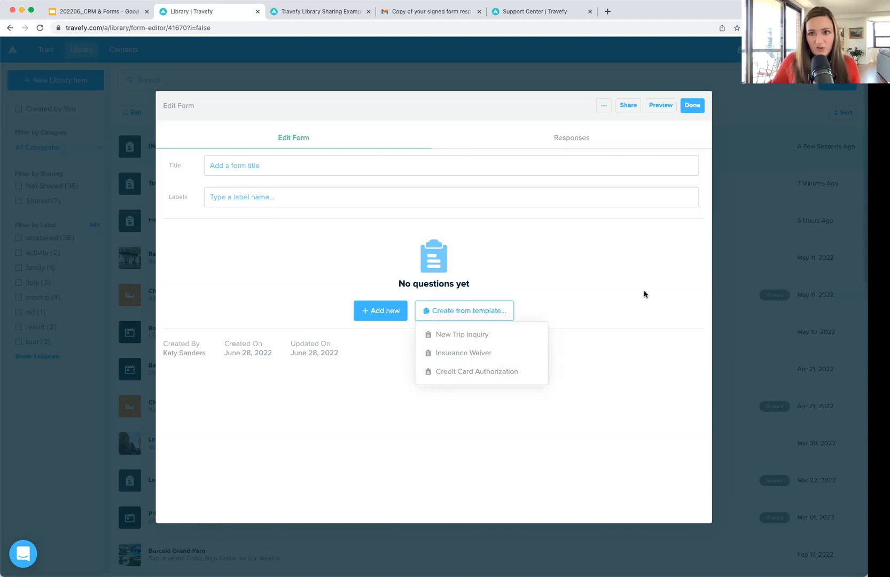
{"action": "left_click", "coordinate": [629, 106]}
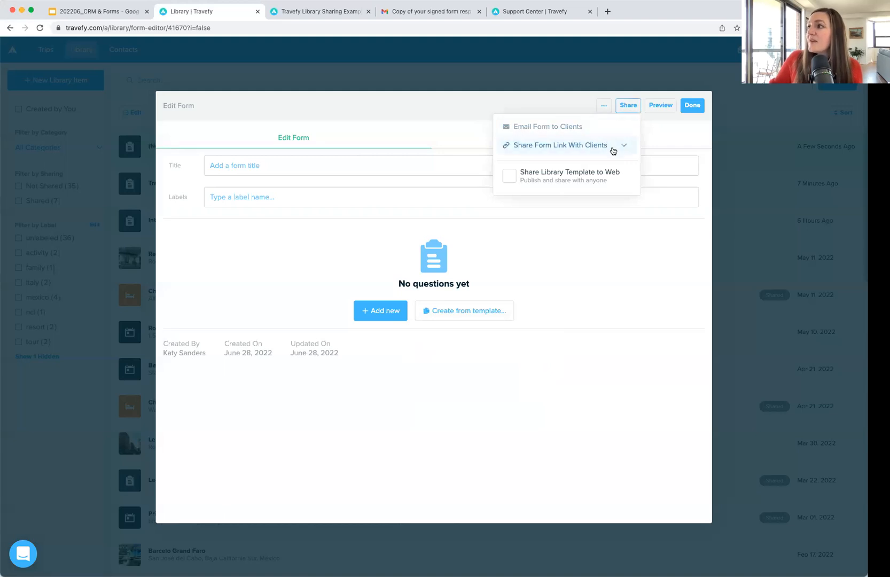
{"action": "left_click", "coordinate": [558, 180]}
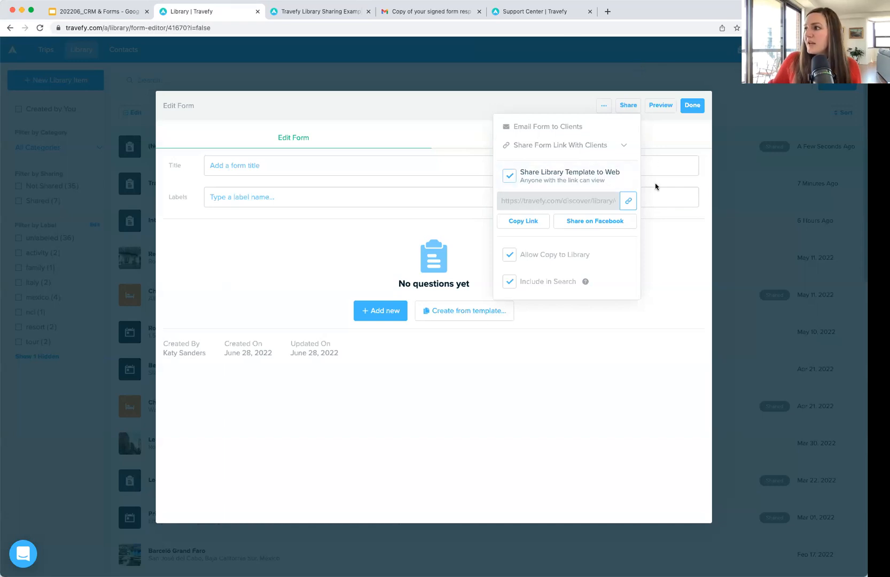
{"action": "left_click", "coordinate": [691, 104]}
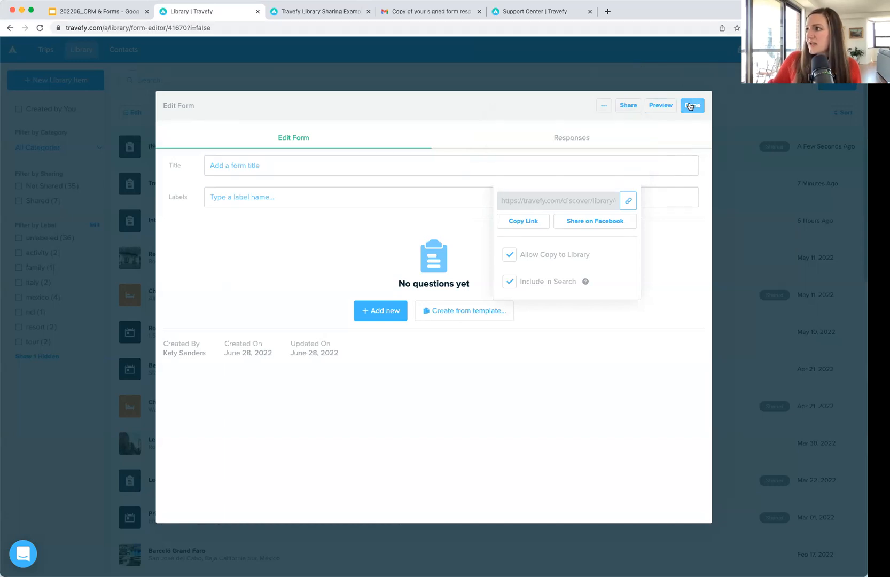
{"action": "left_click", "coordinate": [306, 186]}
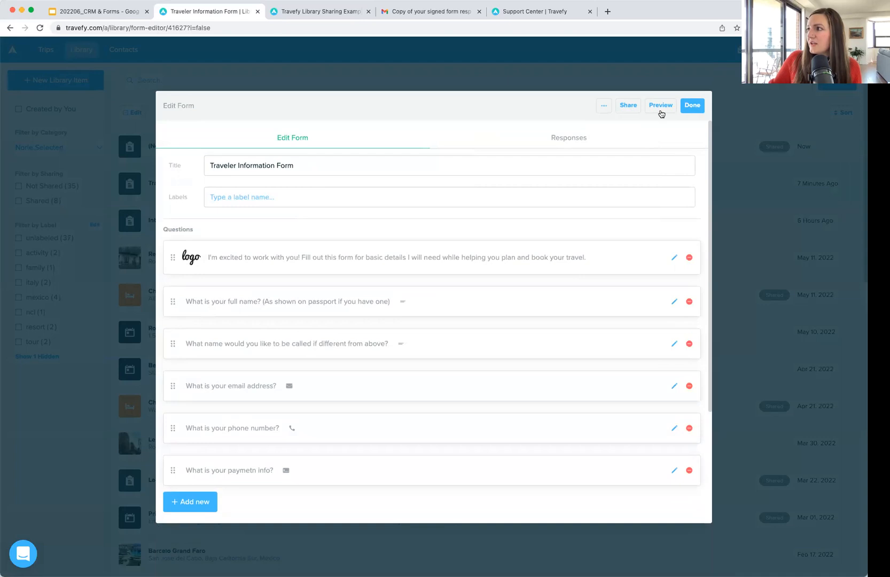
Step: Publish the Traveler Information Form as a web library template and test its share link
{"action": "left_click", "coordinate": [625, 105]}
{"action": "left_click", "coordinate": [608, 147]}
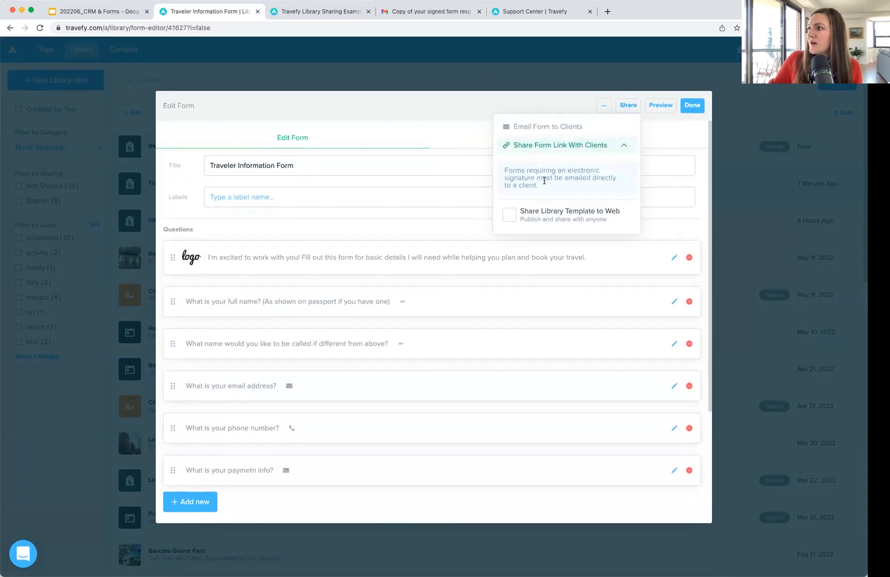
{"action": "left_click", "coordinate": [509, 214]}
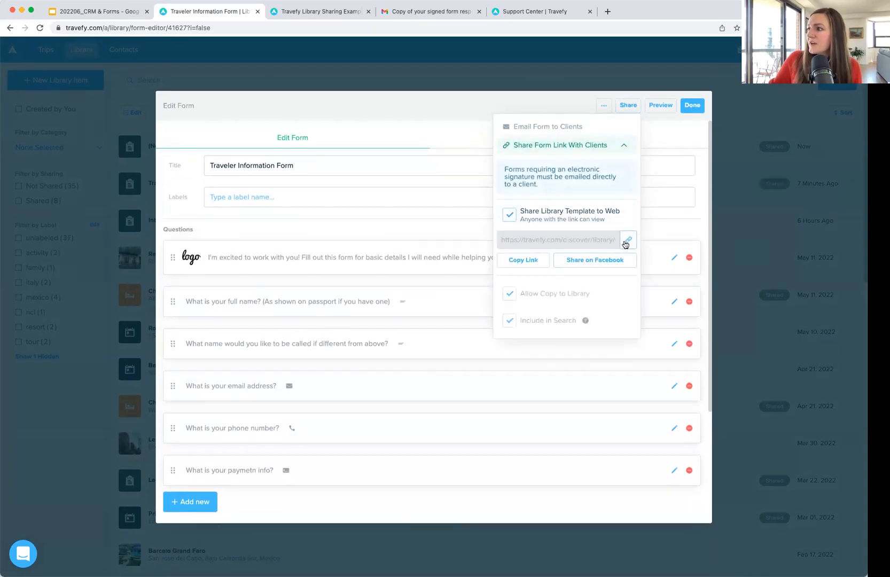
{"action": "left_click", "coordinate": [610, 13]}
{"action": "key", "text": "super+v"}
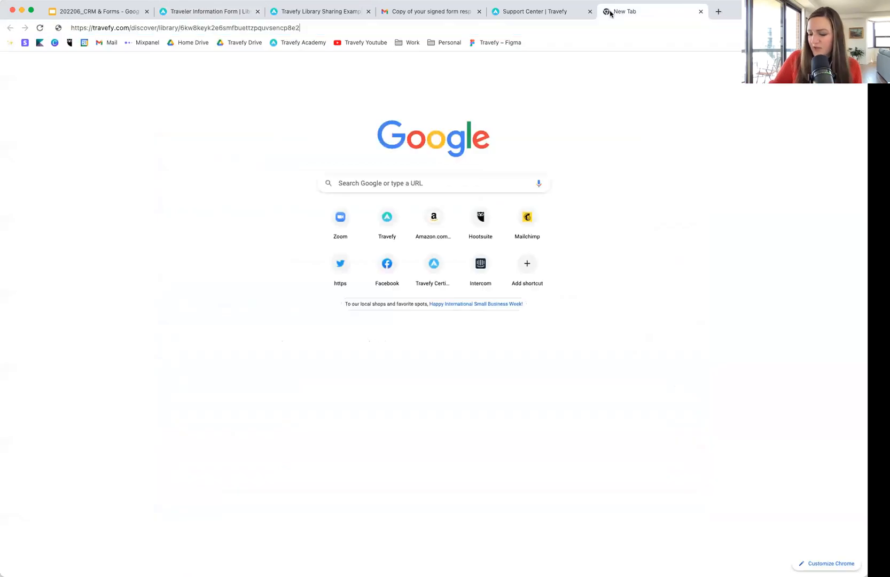
{"action": "key", "text": "Return"}
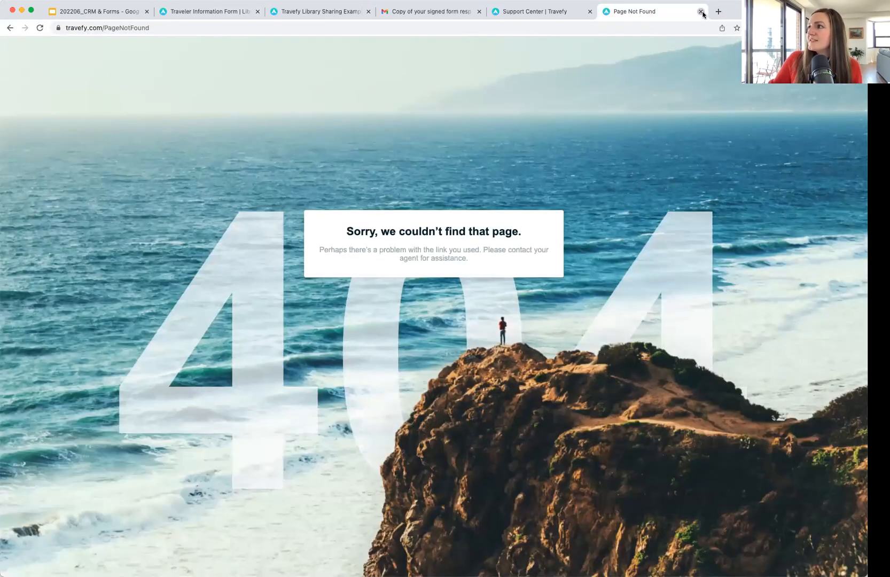
{"action": "left_click", "coordinate": [700, 12]}
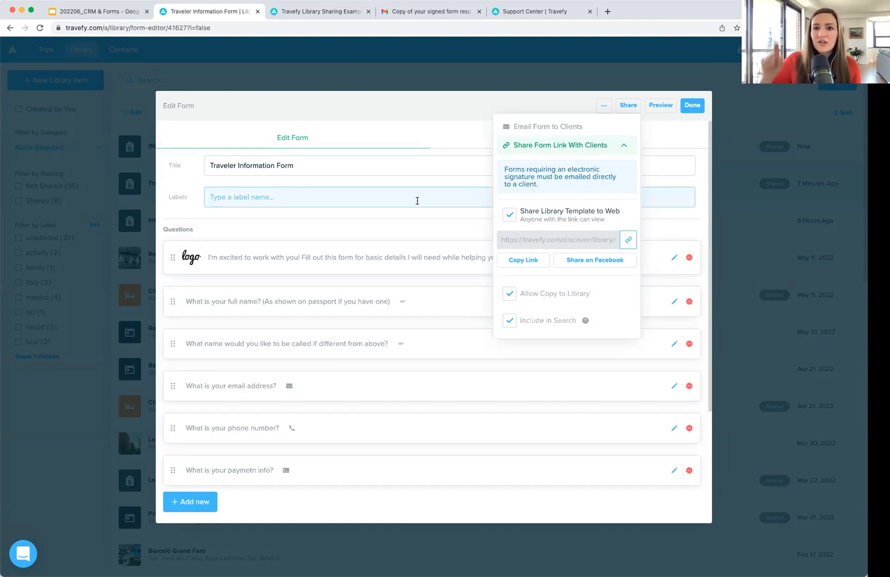
{"action": "left_click", "coordinate": [693, 106]}
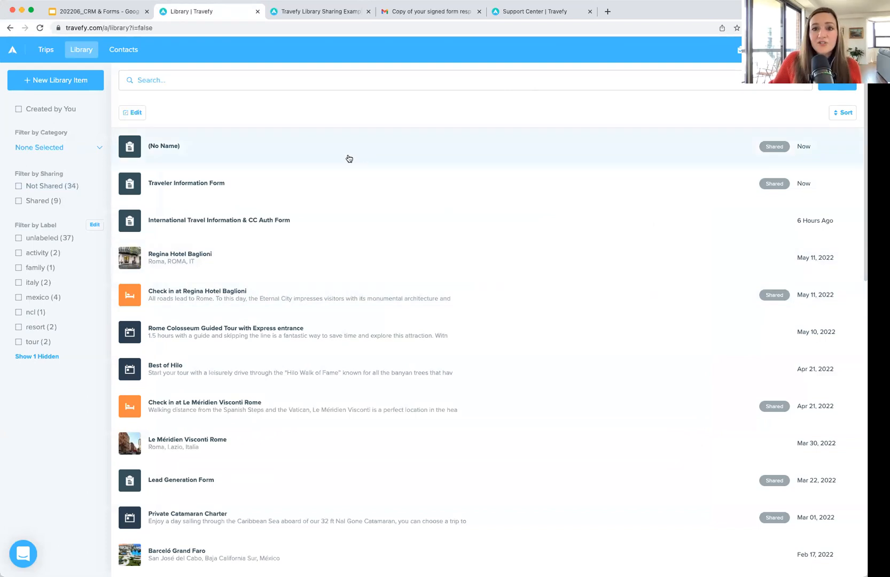
{"action": "left_click", "coordinate": [332, 14]}
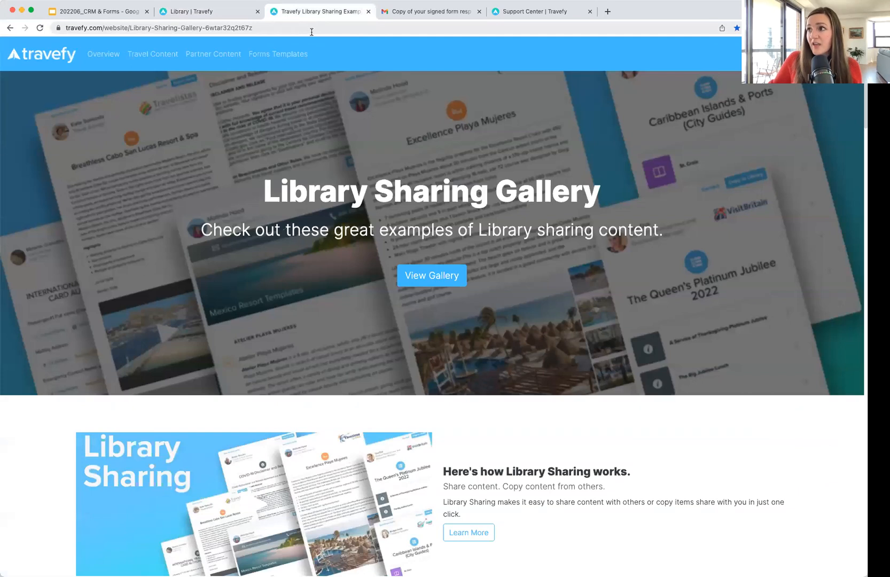
{"action": "left_click", "coordinate": [313, 29]}
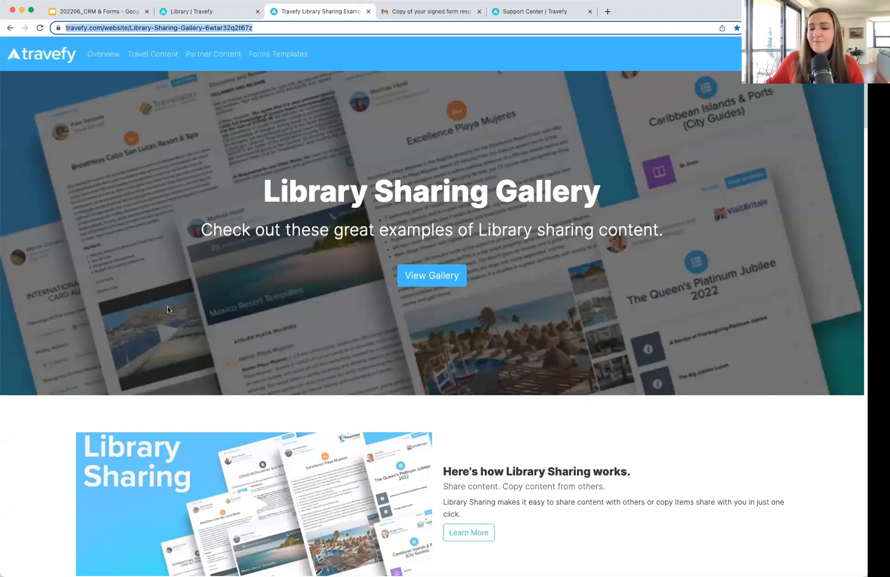
{"action": "scroll", "coordinate": [244, 320], "scroll_direction": "down", "scroll_amount": 2}
{"action": "scroll", "coordinate": [245, 320], "scroll_direction": "up", "scroll_amount": 2}
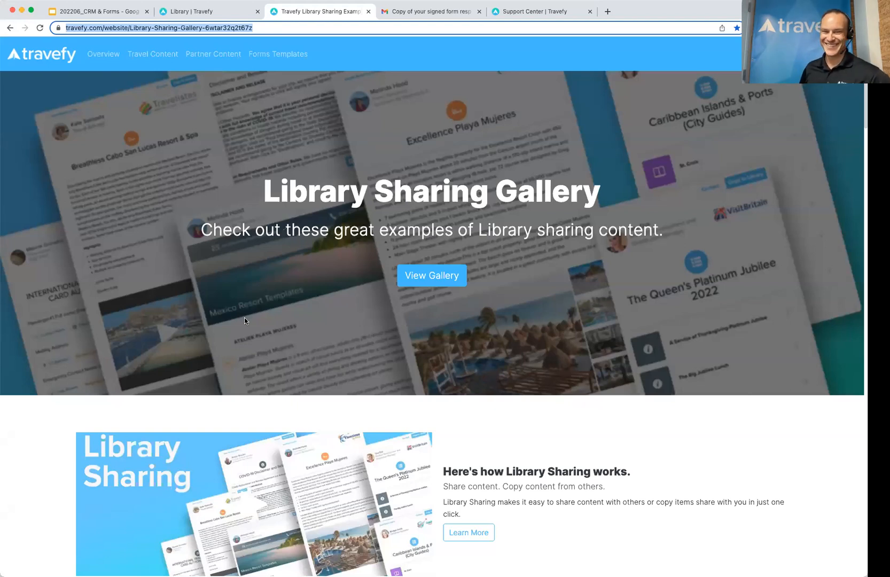
{"action": "scroll", "coordinate": [244, 320], "scroll_direction": "down", "scroll_amount": 5}
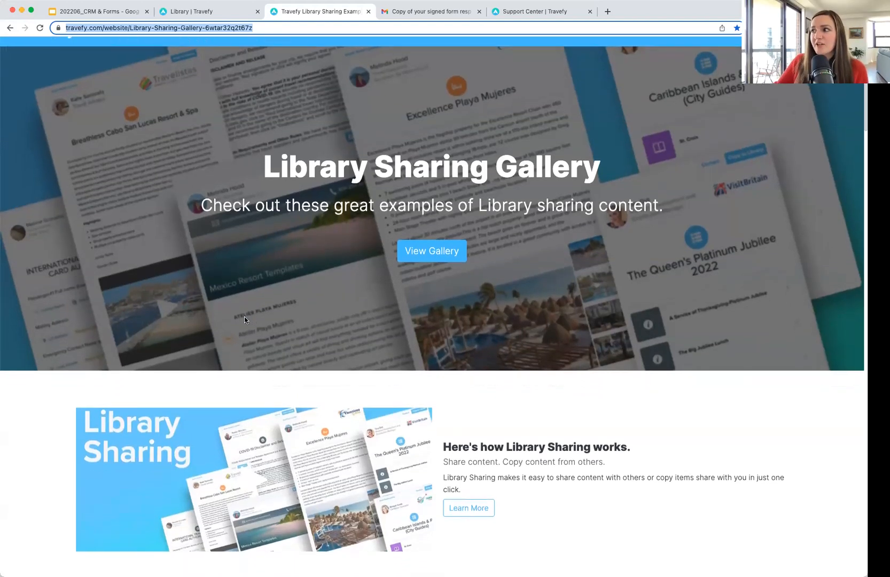
{"action": "scroll", "coordinate": [245, 320], "scroll_direction": "down", "scroll_amount": 10}
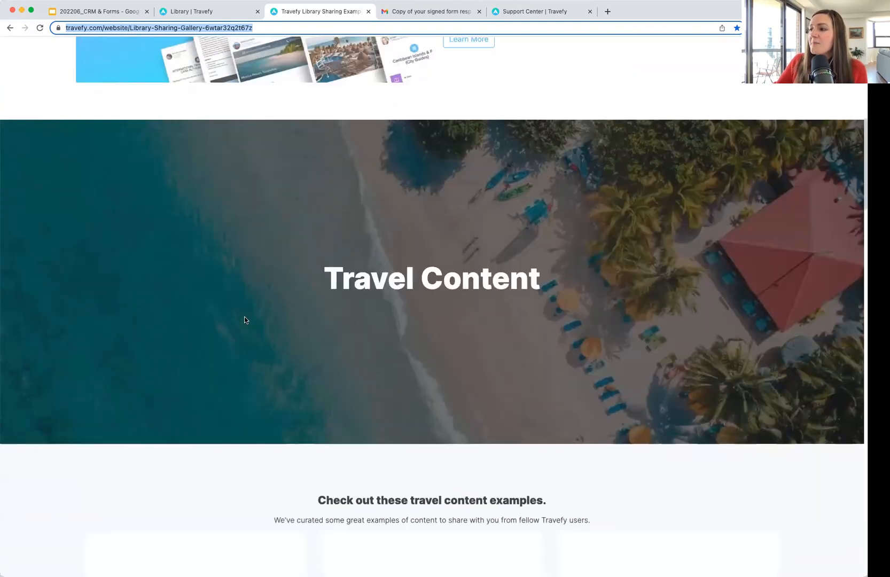
{"action": "scroll", "coordinate": [244, 320], "scroll_direction": "down", "scroll_amount": 18}
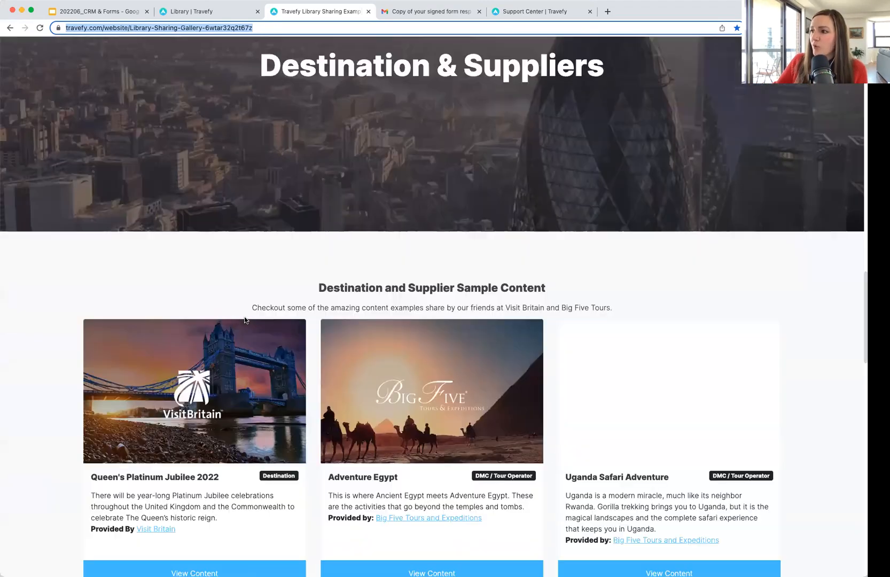
{"action": "scroll", "coordinate": [244, 320], "scroll_direction": "down", "scroll_amount": 6}
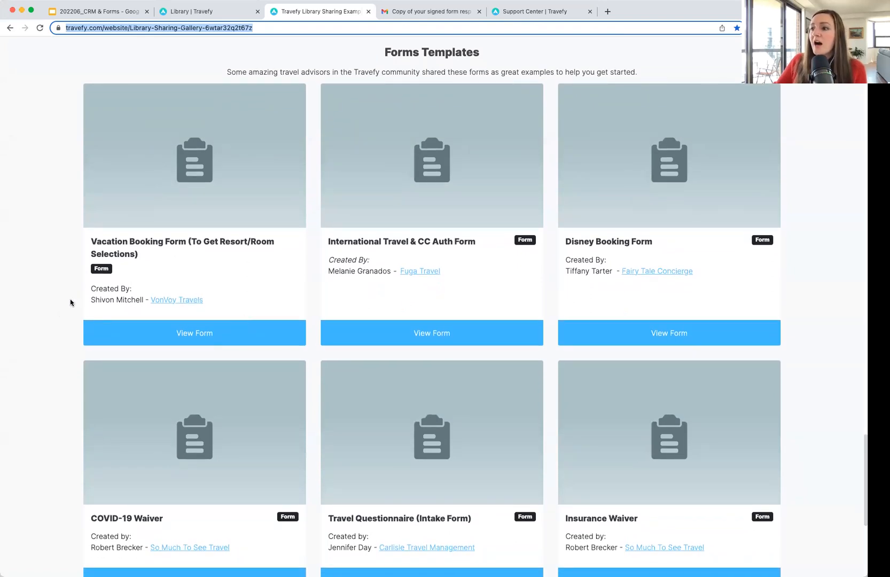
{"action": "scroll", "coordinate": [70, 303], "scroll_direction": "down", "scroll_amount": 1}
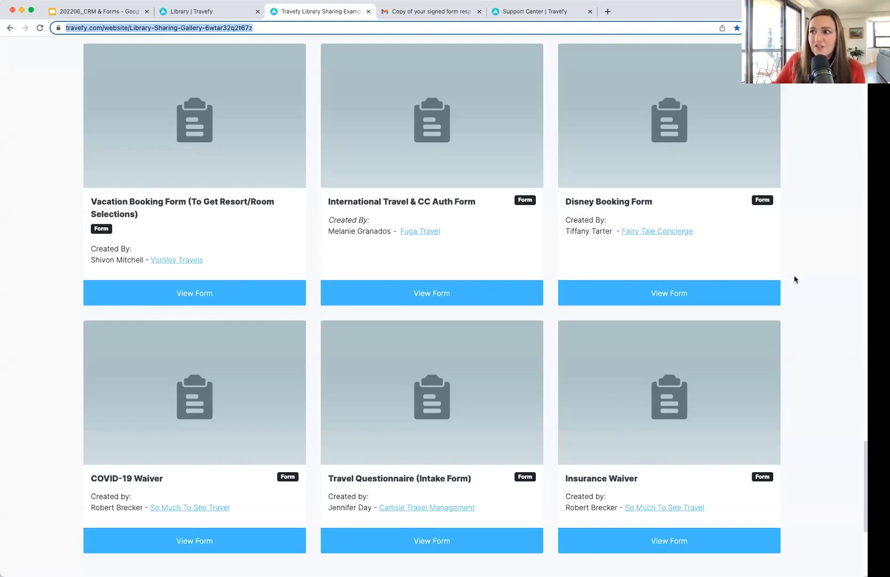
{"action": "scroll", "coordinate": [795, 279], "scroll_direction": "up", "scroll_amount": 1}
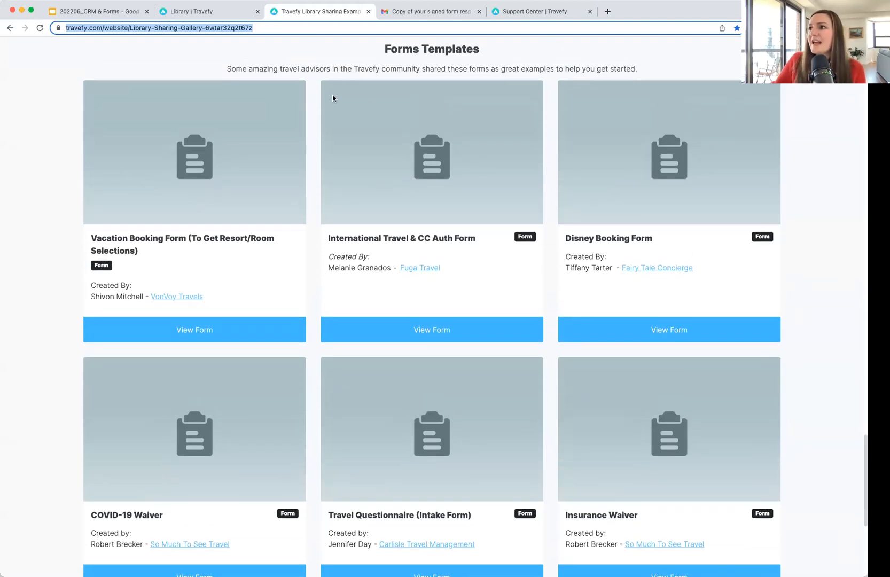
{"action": "left_click", "coordinate": [225, 13]}
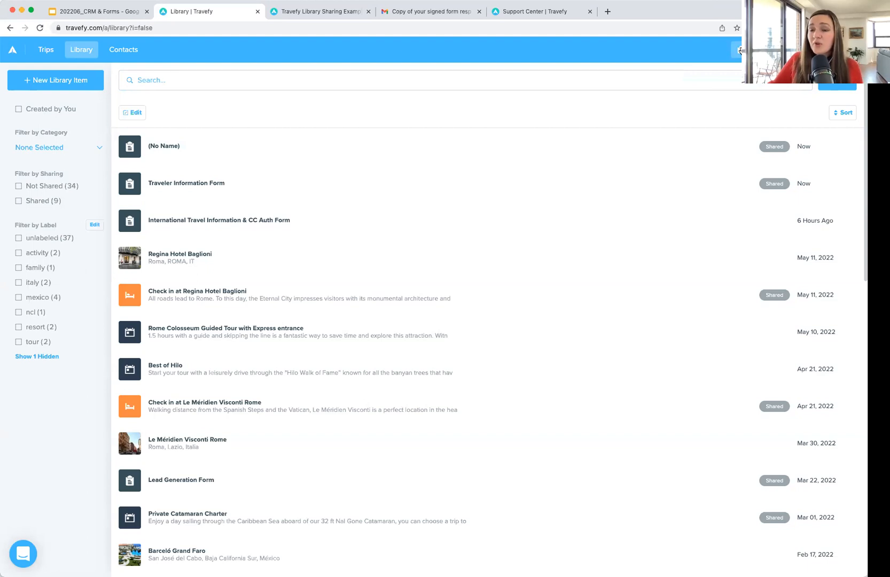
Step: Start a new task named 'Send Proposals' on the second contact's record
{"action": "left_click", "coordinate": [123, 49]}
{"action": "left_click", "coordinate": [264, 174]}
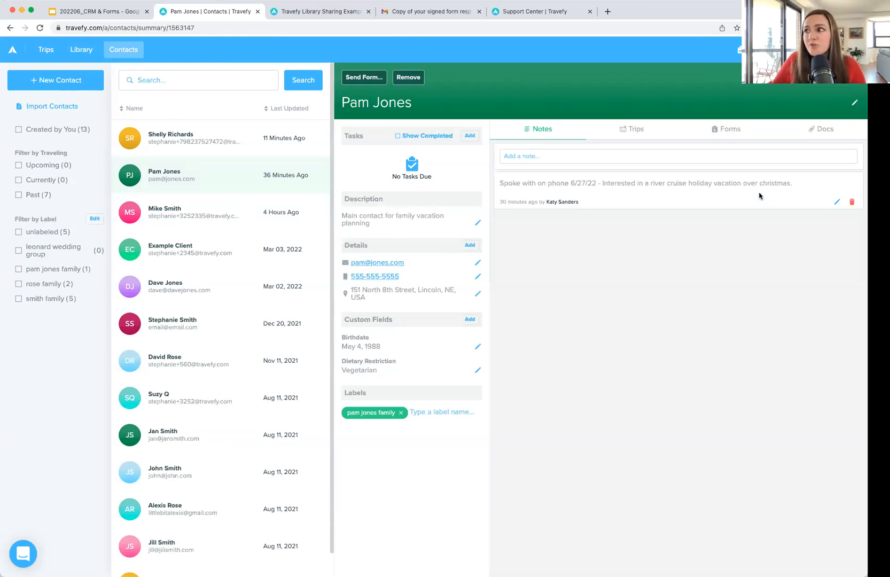
{"action": "left_click", "coordinate": [468, 138]}
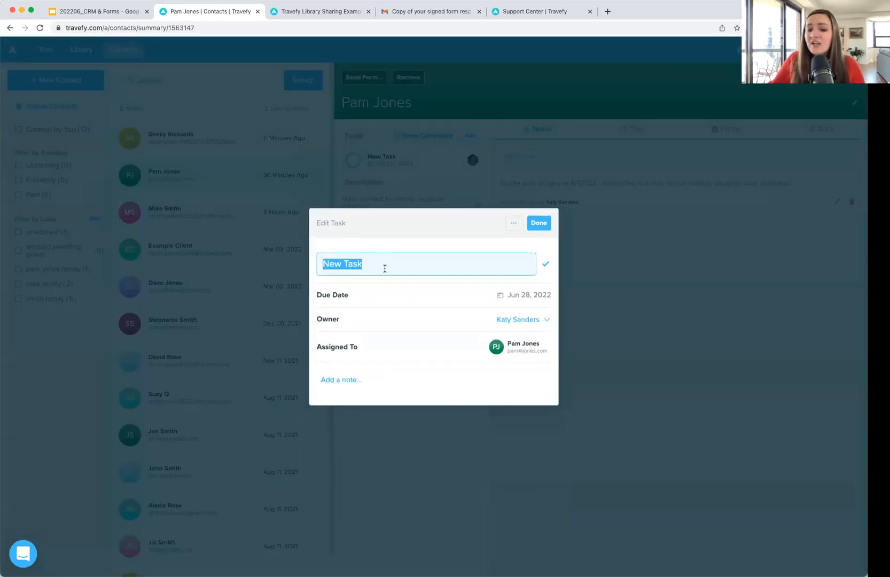
{"action": "type", "text": "Send Propose"}
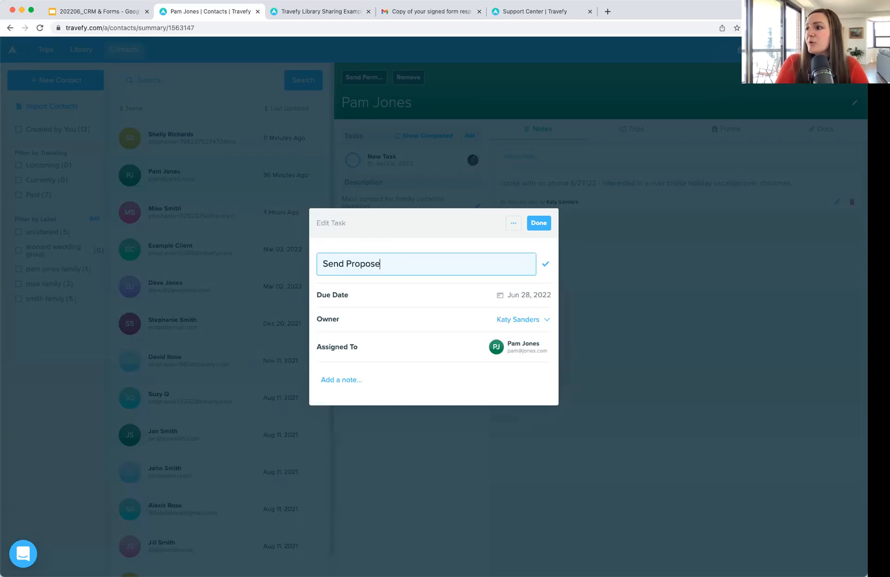
{"action": "key", "text": "BackSpace"}
{"action": "type", "text": "als"}
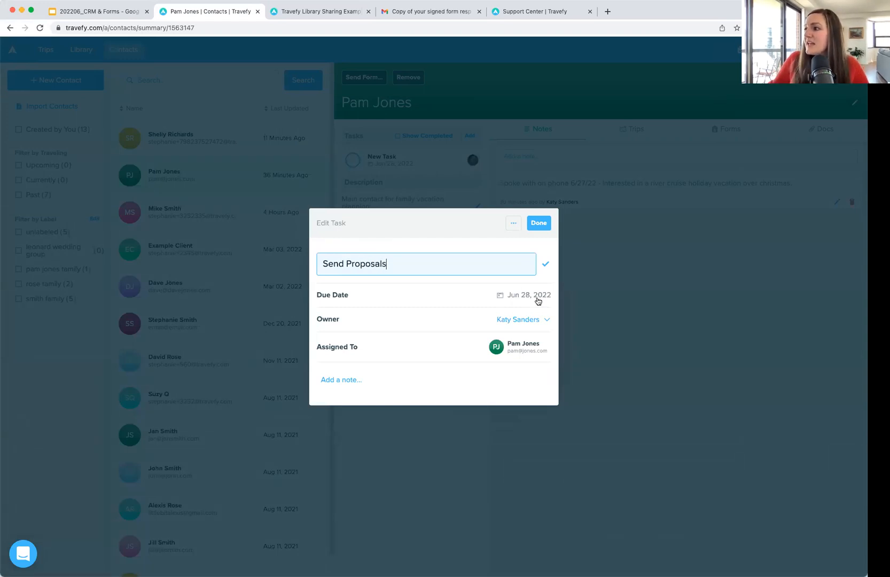
Step: Give the task a due date of Jun 30, 2022, keep the current owner, and save it
{"action": "left_click", "coordinate": [533, 300]}
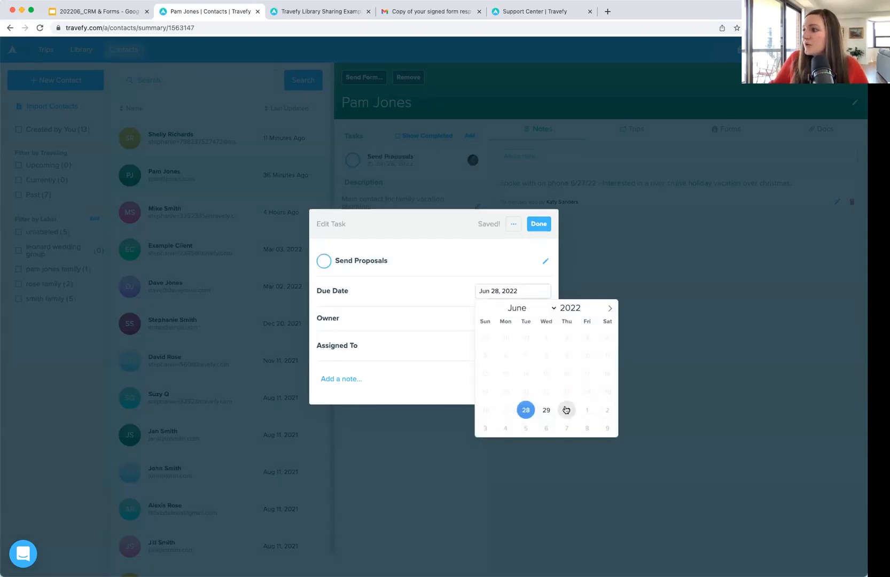
{"action": "left_click", "coordinate": [566, 410]}
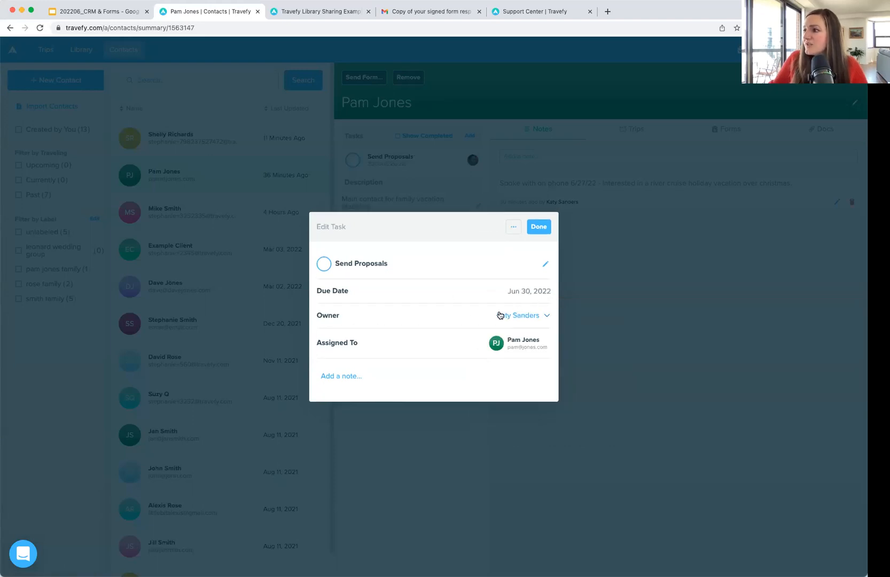
{"action": "left_click", "coordinate": [516, 315]}
{"action": "left_click", "coordinate": [462, 318]}
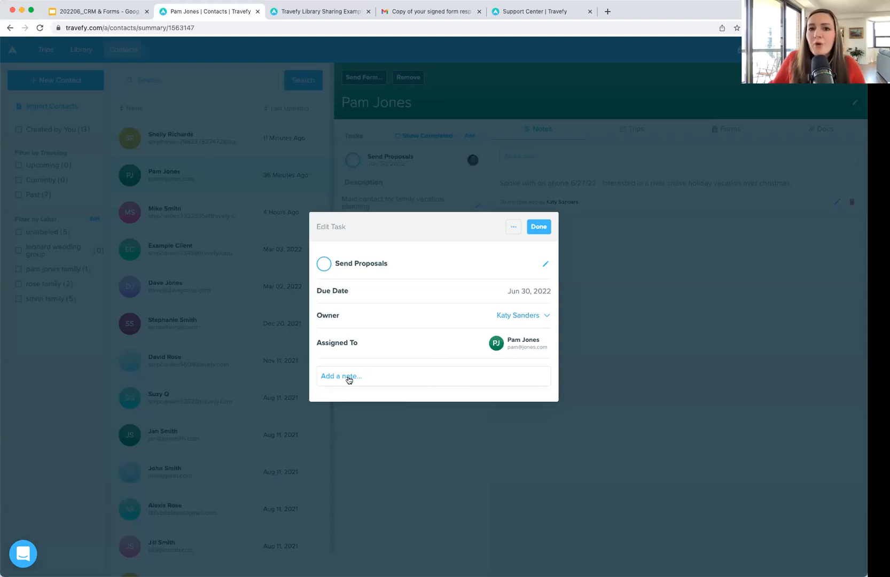
{"action": "left_click", "coordinate": [349, 377]}
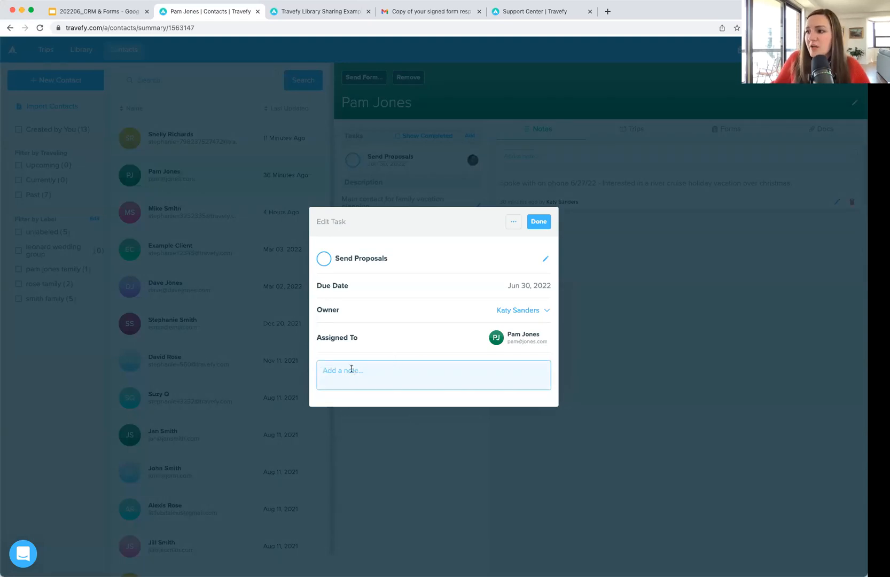
{"action": "left_click", "coordinate": [538, 221]}
Step: Check off the contact's Send Proposals task (Jun 30, 2022) and turn on Show Completed
{"action": "left_click", "coordinate": [537, 228]}
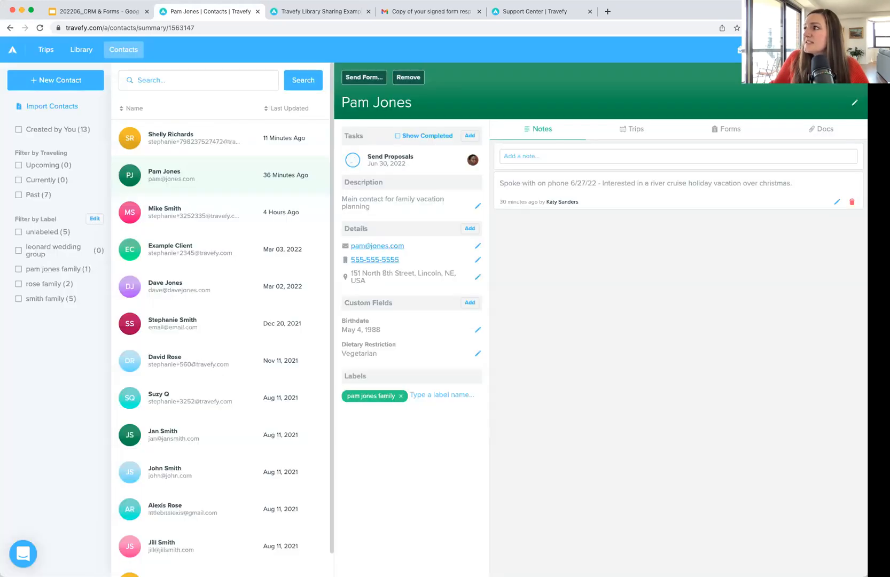
{"action": "left_click", "coordinate": [743, 50]}
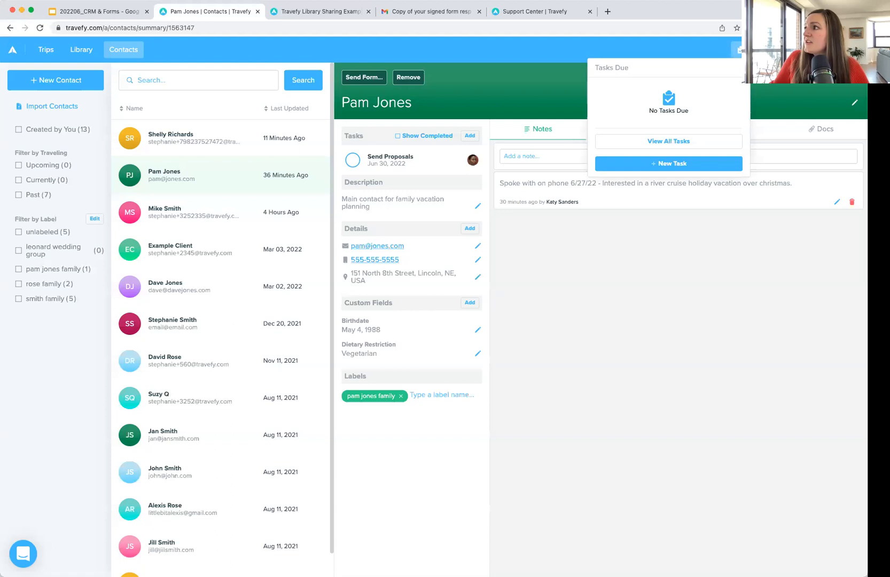
{"action": "left_click", "coordinate": [742, 50]}
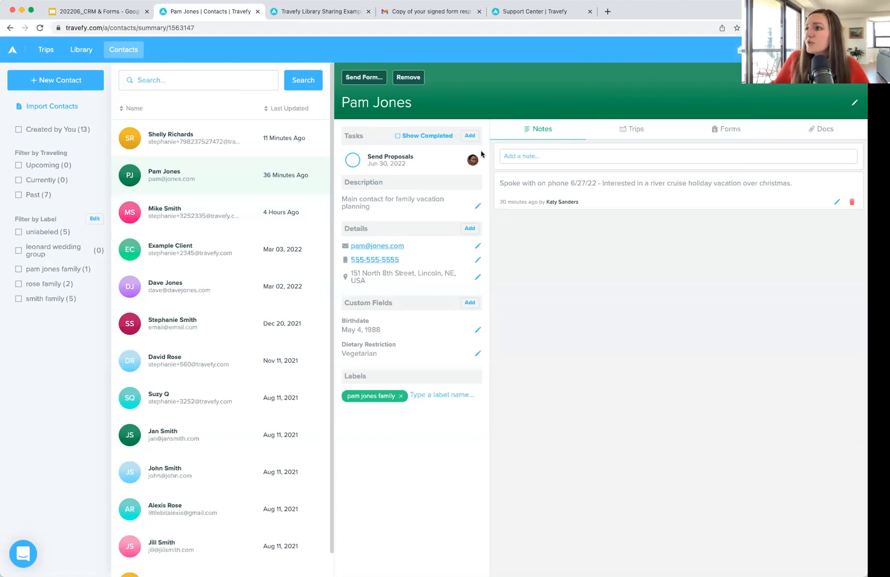
{"action": "left_click", "coordinate": [354, 160]}
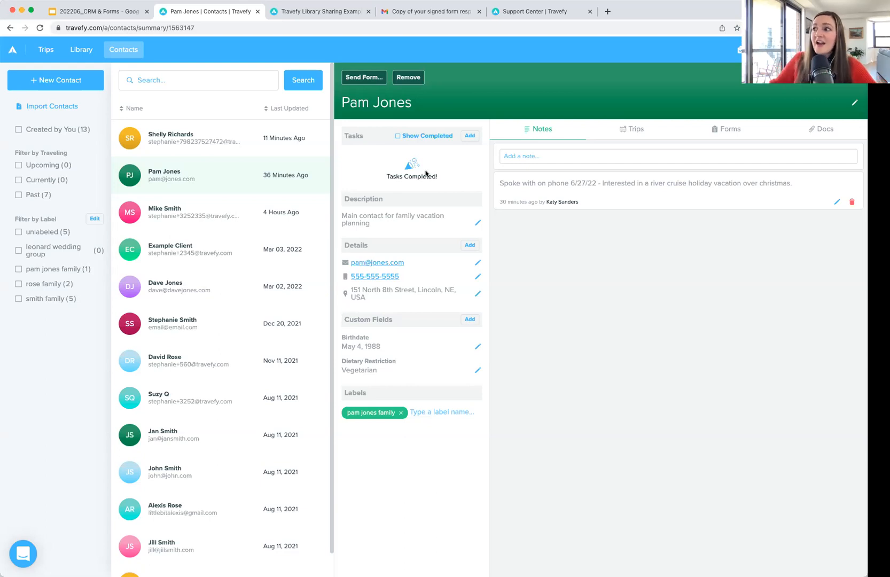
{"action": "left_click", "coordinate": [430, 136]}
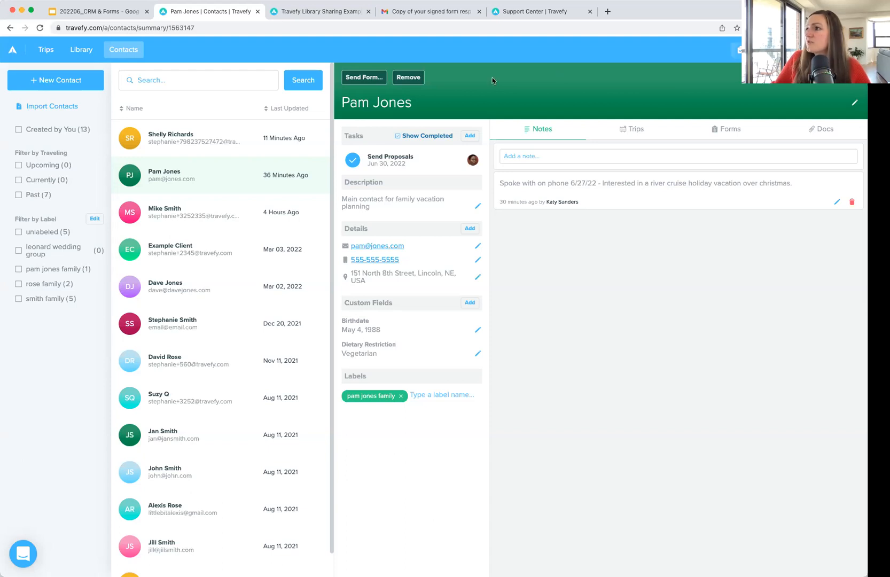
Step: From the Trips page, create a draft standalone task, delete it, and confirm 'No Tasks Due'
{"action": "left_click", "coordinate": [46, 50]}
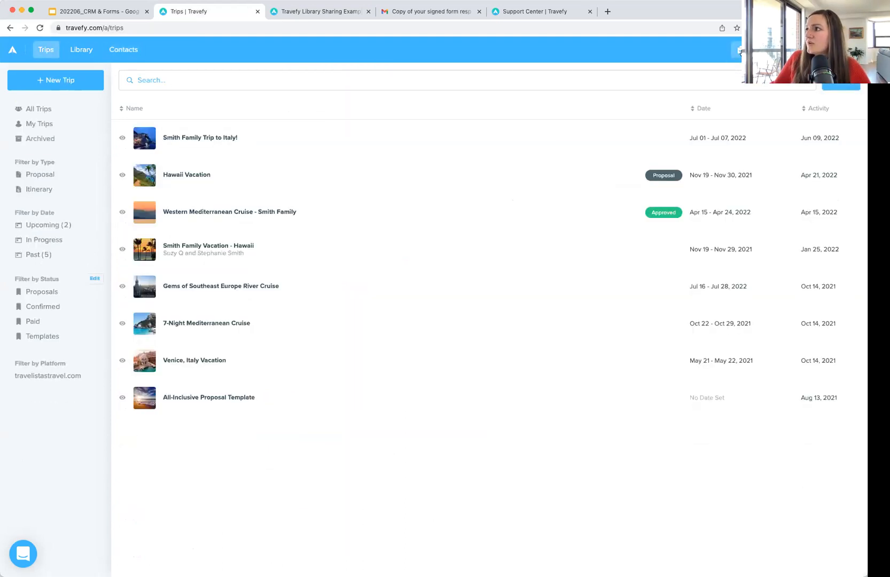
{"action": "left_click", "coordinate": [739, 50]}
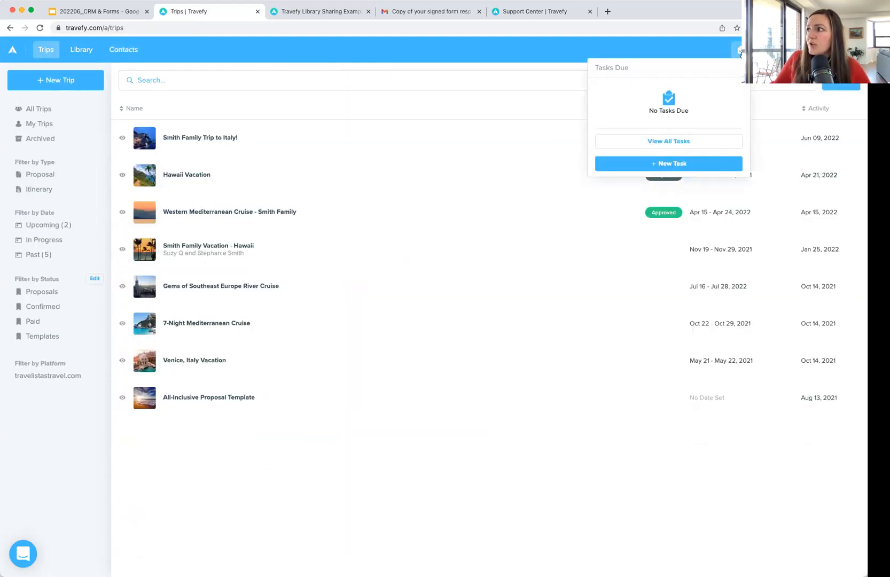
{"action": "left_click", "coordinate": [675, 163]}
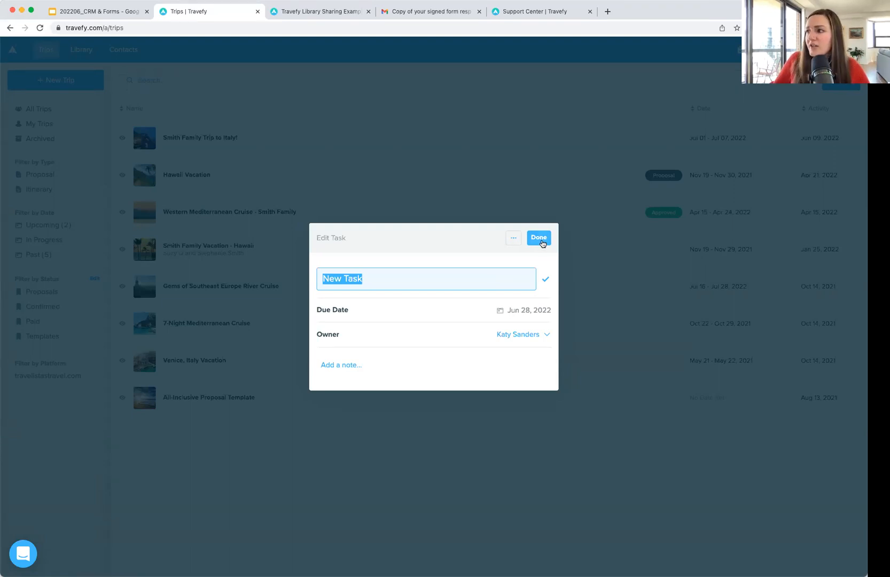
{"action": "left_click", "coordinate": [514, 239]}
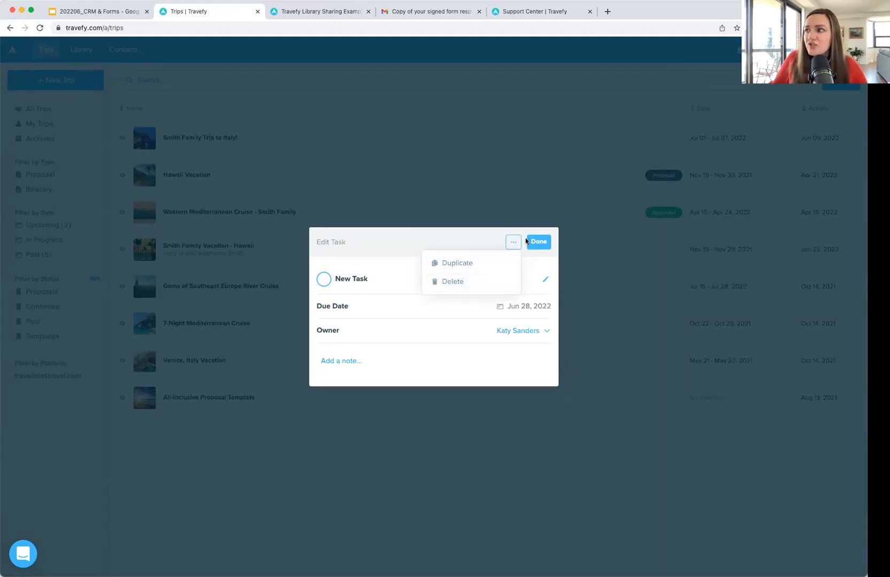
{"action": "left_click", "coordinate": [498, 282]}
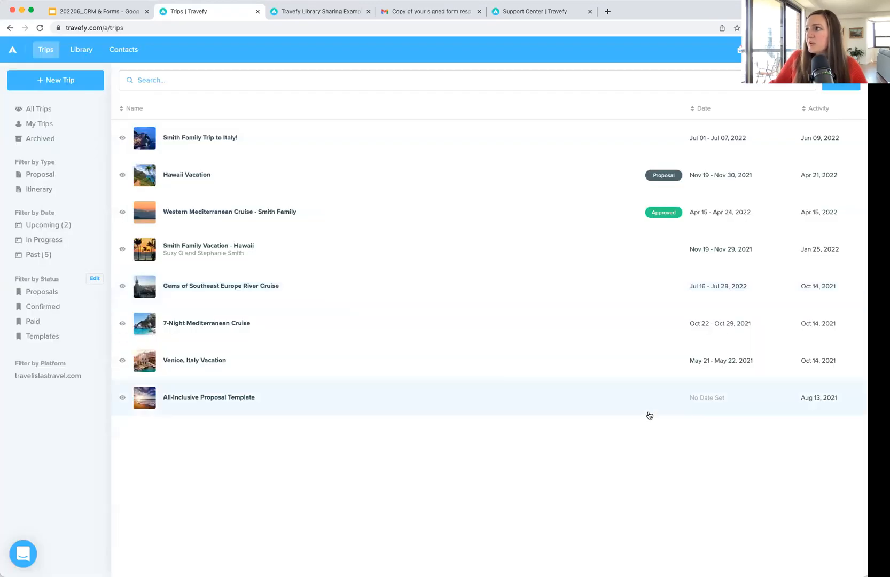
{"action": "left_click", "coordinate": [739, 51]}
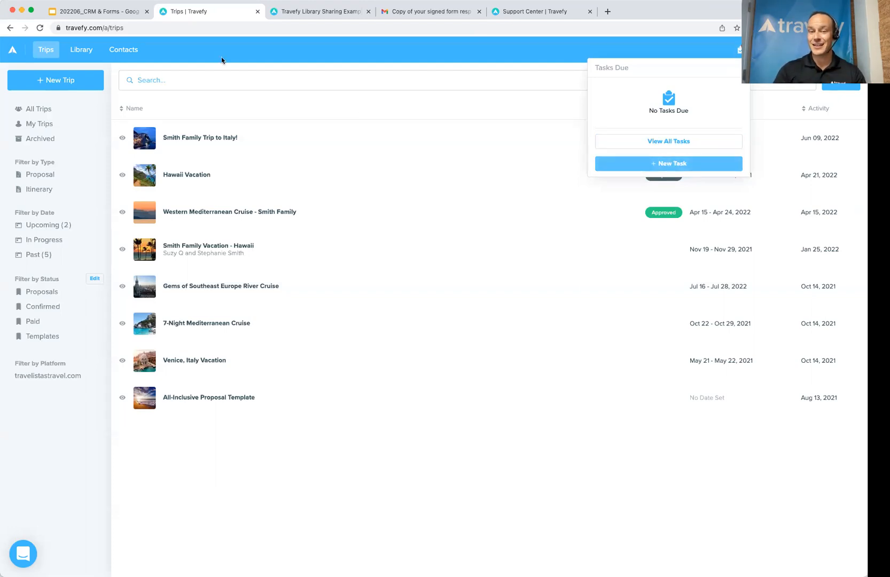
Step: Close the Tasks Due dropdown so all eight trips show, topped by Smith Family Trip to Italy
{"action": "left_click", "coordinate": [247, 54]}
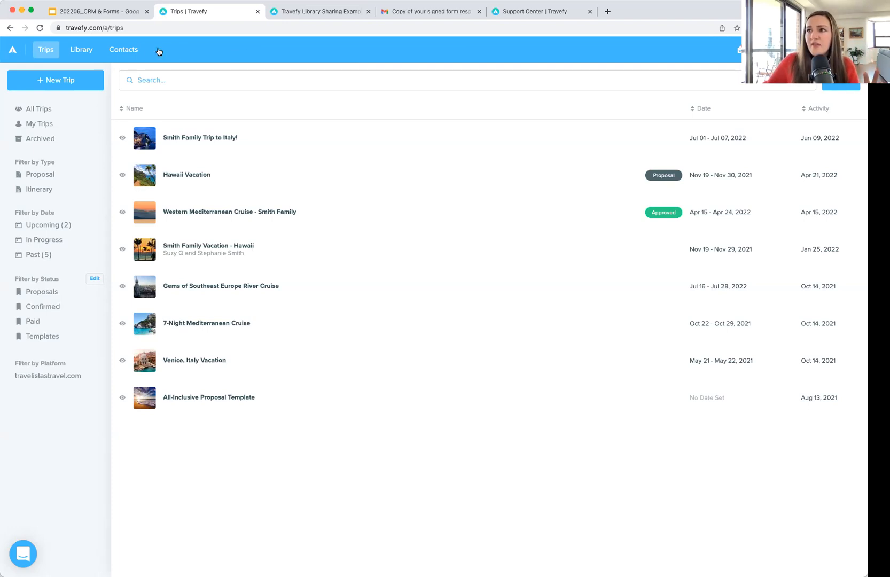
Step: Verify Smith Family Trip to Italy has Feedback Request On and display the Trip Feedback Requests slide
{"action": "left_click", "coordinate": [108, 15]}
{"action": "key", "text": "Right"}
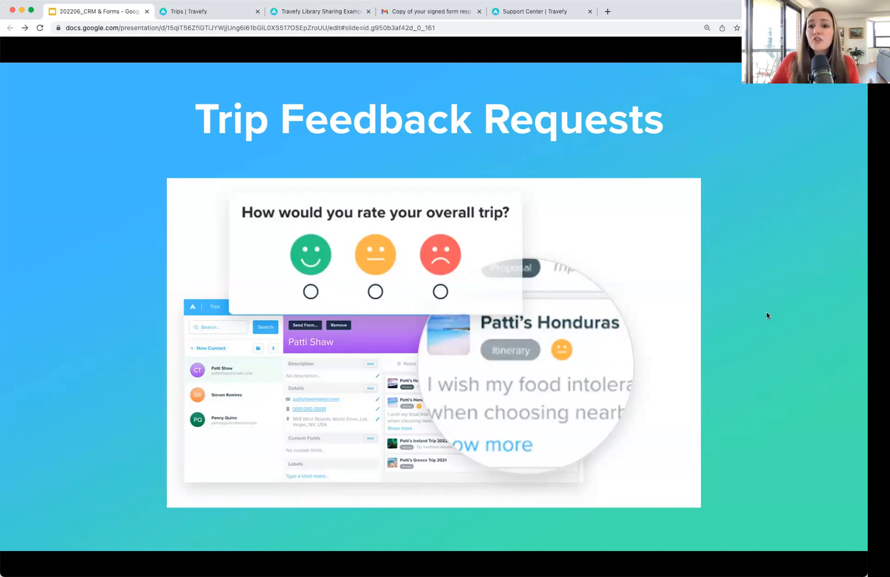
{"action": "left_click", "coordinate": [183, 12]}
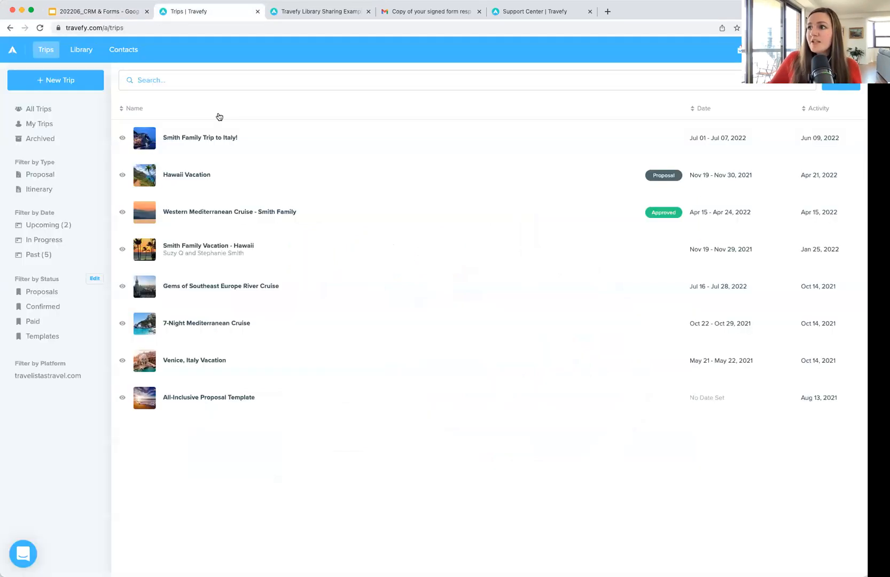
{"action": "left_click", "coordinate": [260, 142]}
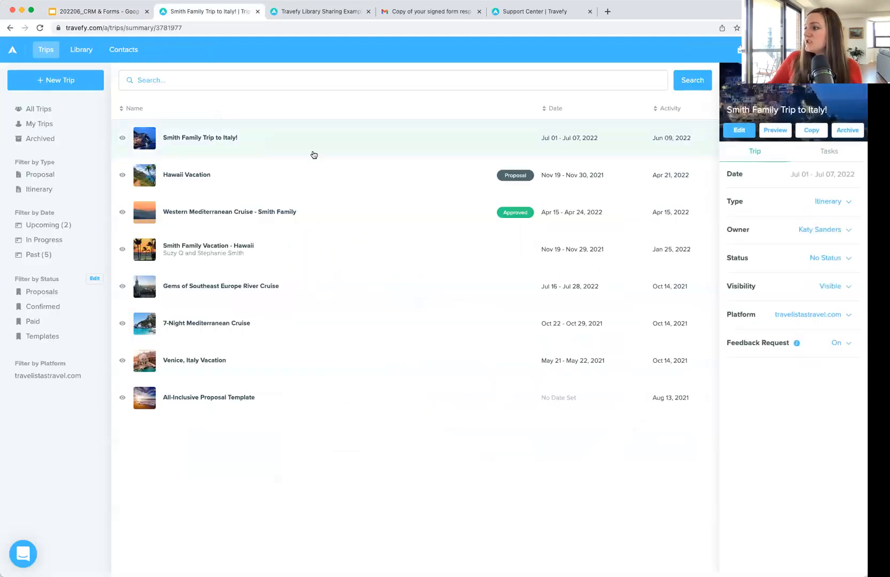
{"action": "left_click", "coordinate": [841, 344]}
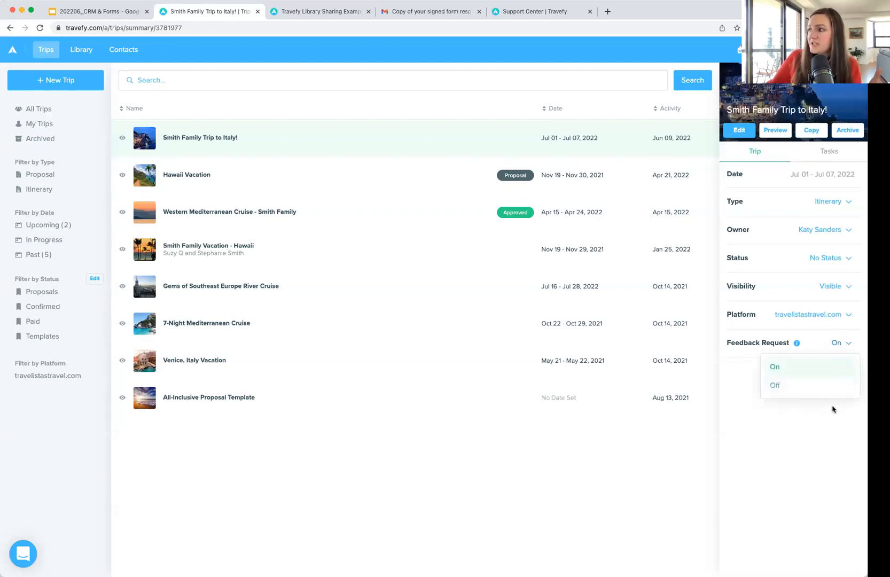
{"action": "left_click", "coordinate": [323, 11]}
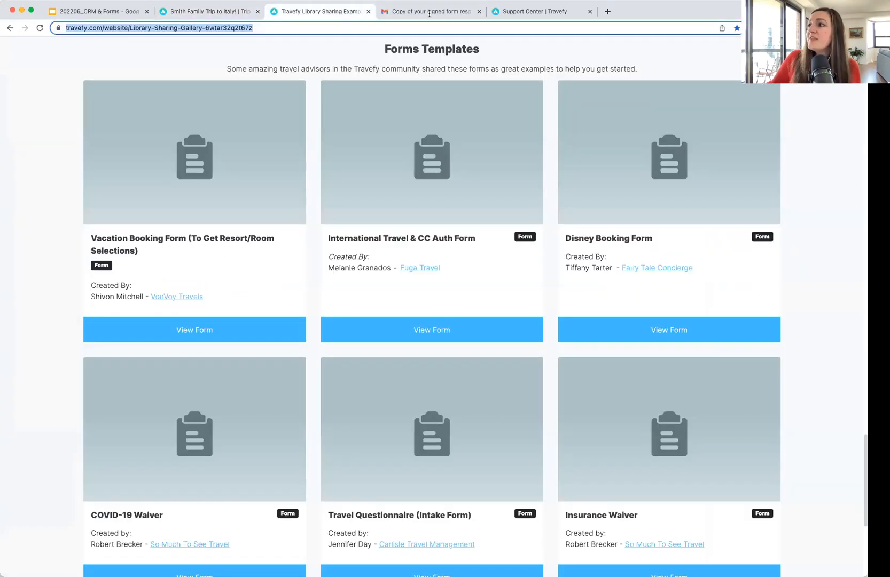
{"action": "left_click", "coordinate": [427, 11]}
{"action": "left_click", "coordinate": [96, 11]}
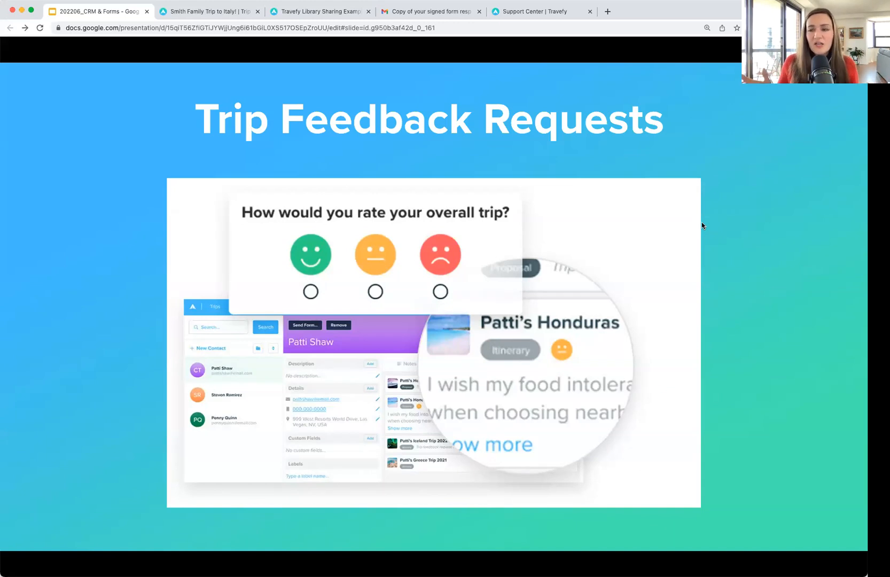
Step: Switch from the slides to Travefy's Contacts list, most recently updated contact first
{"action": "left_click", "coordinate": [219, 13]}
{"action": "left_click", "coordinate": [124, 53]}
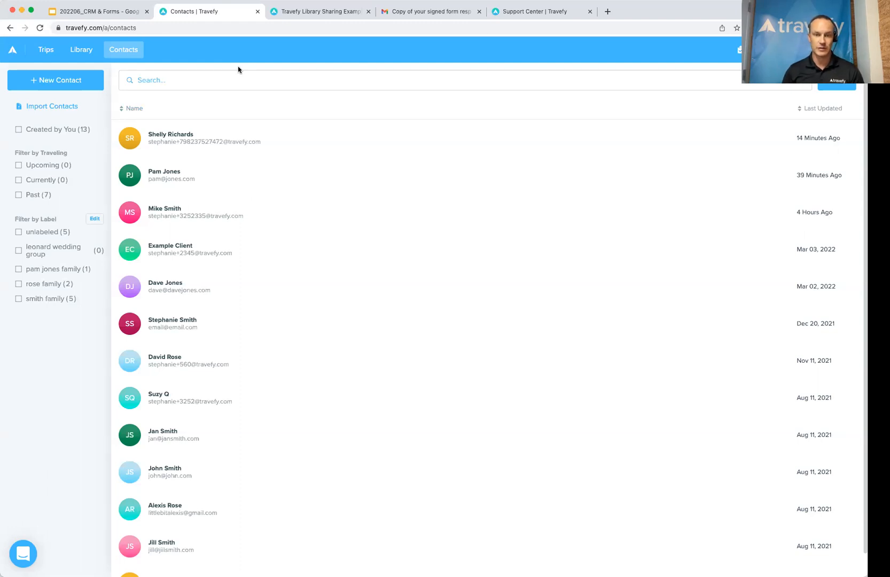
{"action": "left_click", "coordinate": [526, 12]}
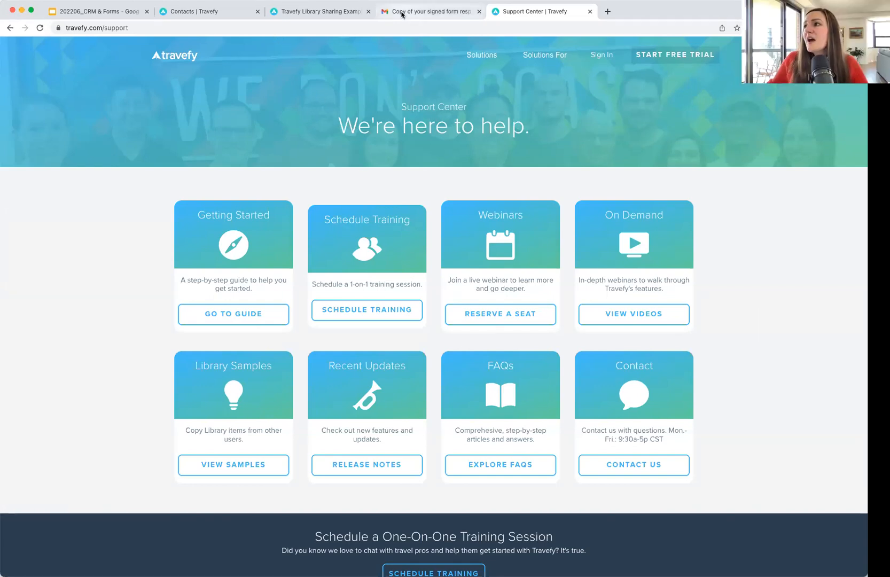
{"action": "left_click", "coordinate": [338, 14]}
{"action": "left_click", "coordinate": [213, 12]}
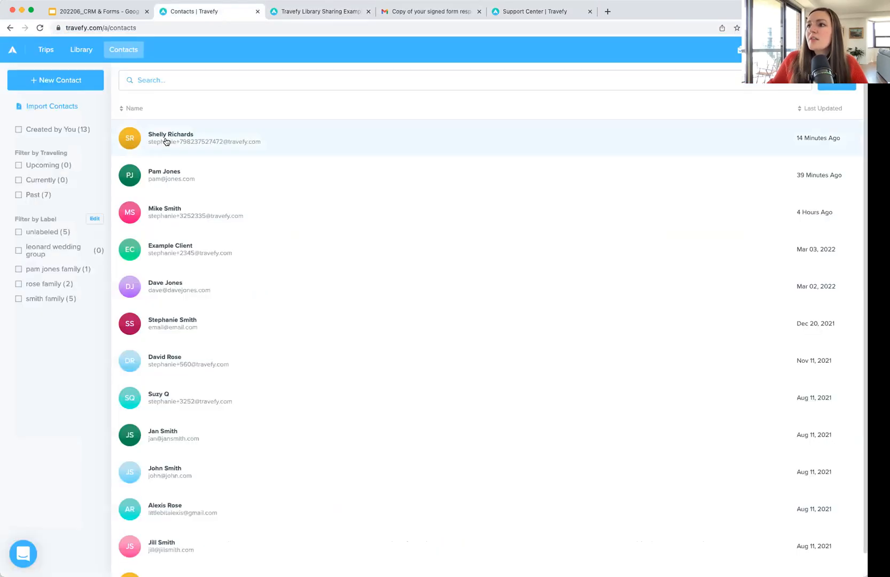
{"action": "left_click", "coordinate": [74, 109]}
{"action": "left_click", "coordinate": [702, 102]}
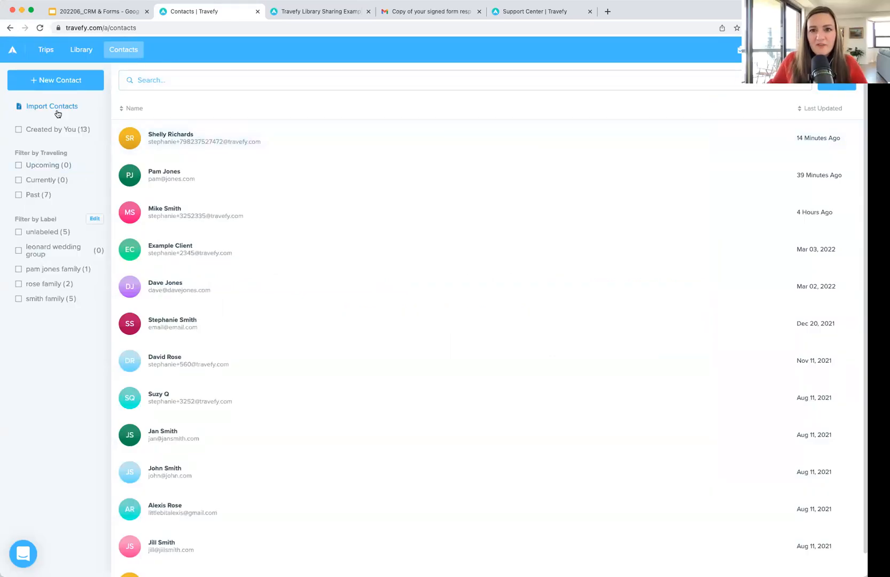
{"action": "left_click", "coordinate": [323, 82]}
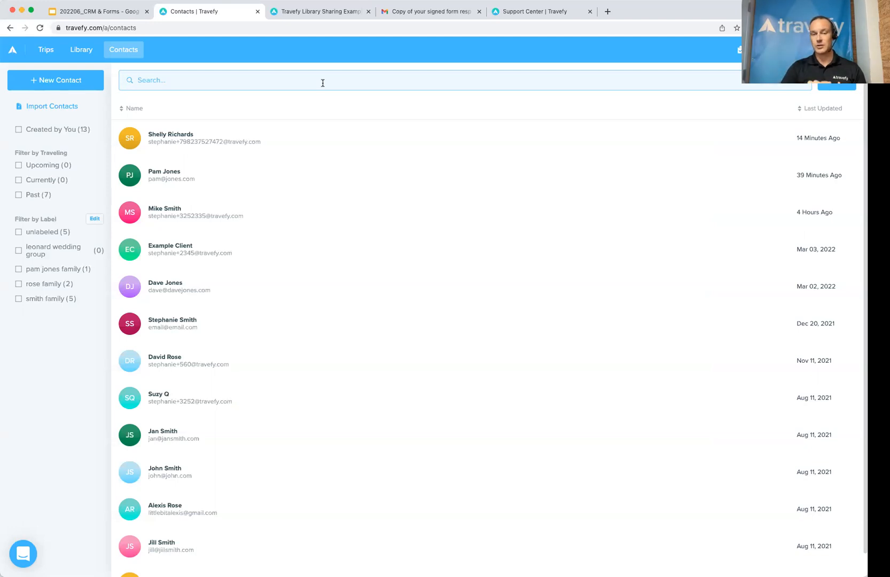
Step: Open the Library and review the Traveler Information Form, then close it with Done
{"action": "left_click", "coordinate": [81, 51]}
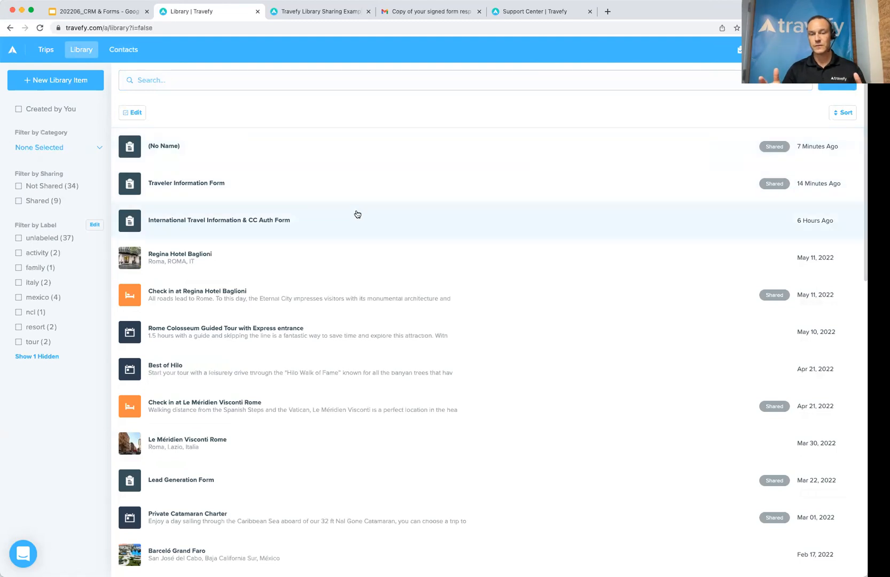
{"action": "left_click", "coordinate": [353, 188]}
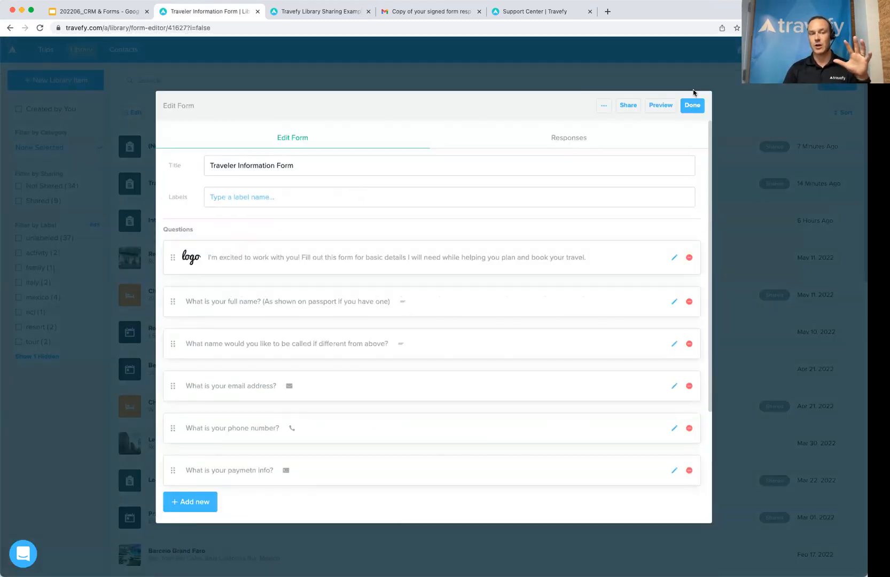
{"action": "left_click", "coordinate": [693, 103]}
Step: Review the International Travel Information & CC Auth Form's responses and actions menu, then close it
{"action": "left_click", "coordinate": [387, 216]}
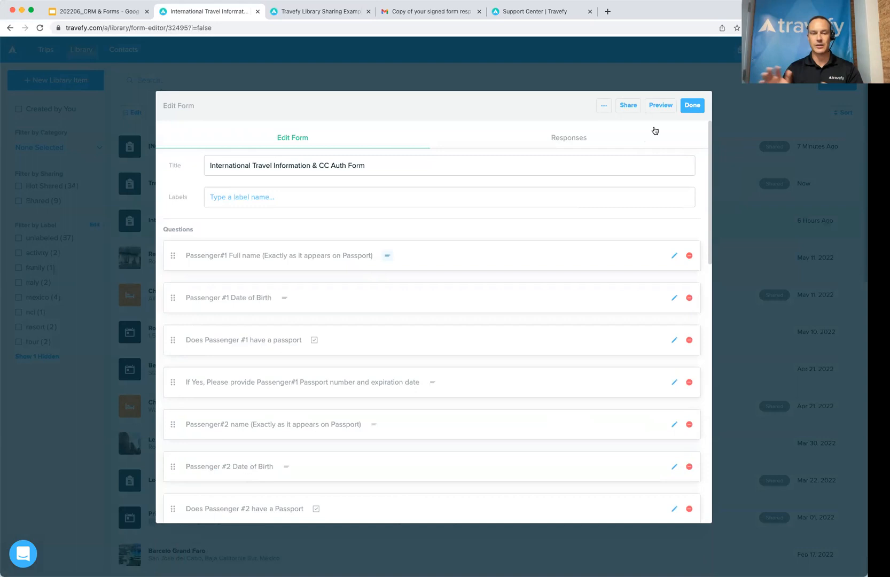
{"action": "left_click", "coordinate": [573, 139]}
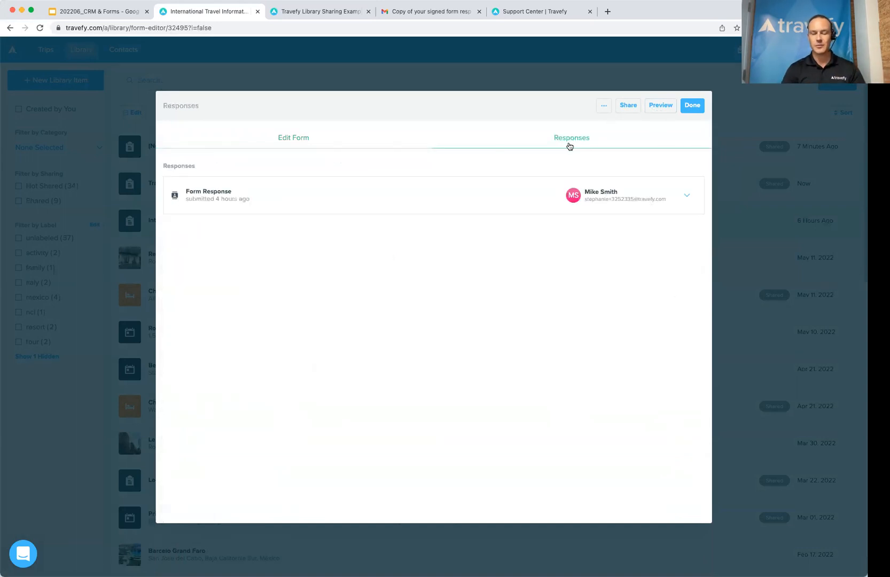
{"action": "left_click", "coordinate": [604, 107]}
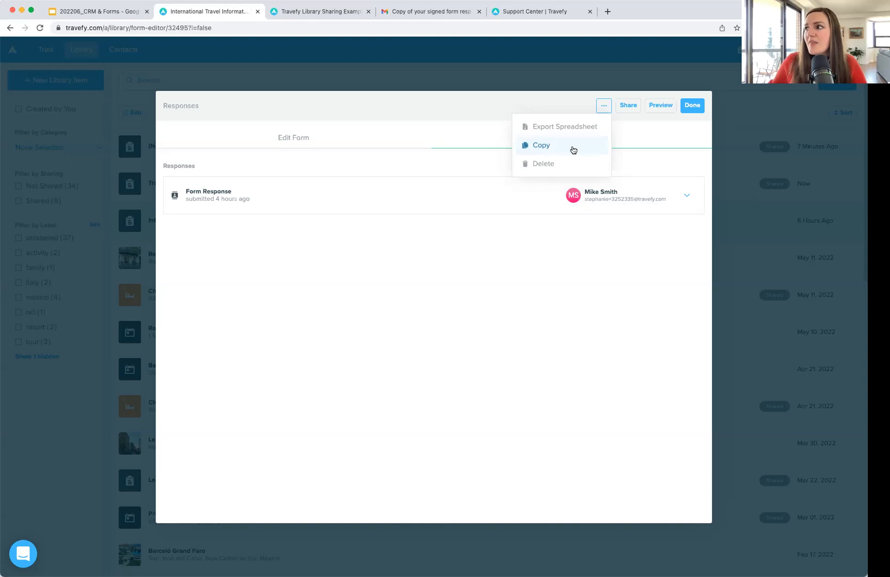
{"action": "left_click", "coordinate": [570, 104]}
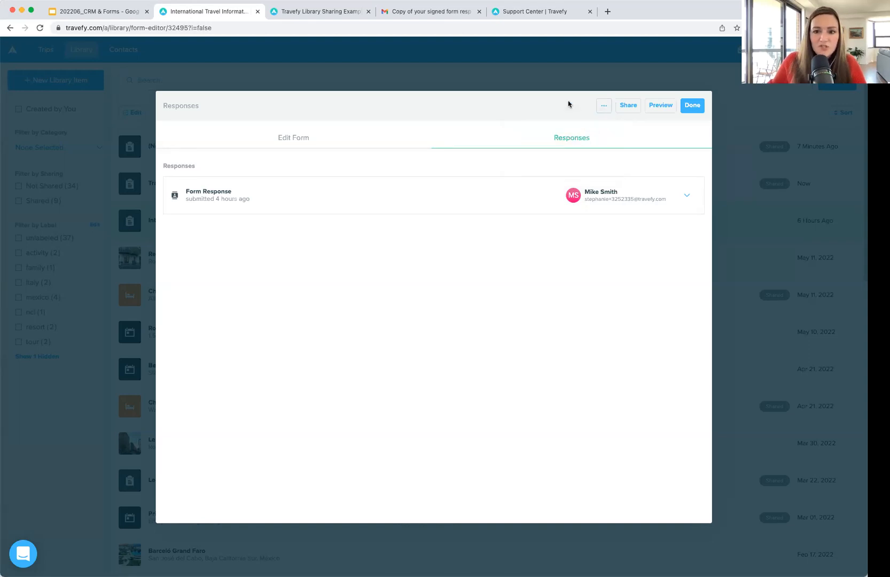
{"action": "left_click", "coordinate": [693, 106]}
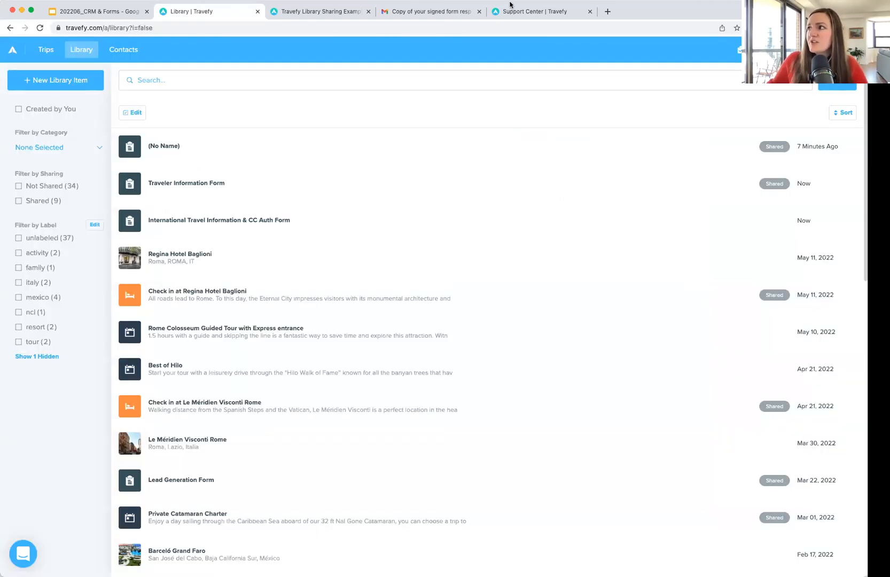
Step: Browse the Travefy Support Center help options, then go back to the Trip Feedback Requests slide
{"action": "left_click", "coordinate": [517, 12]}
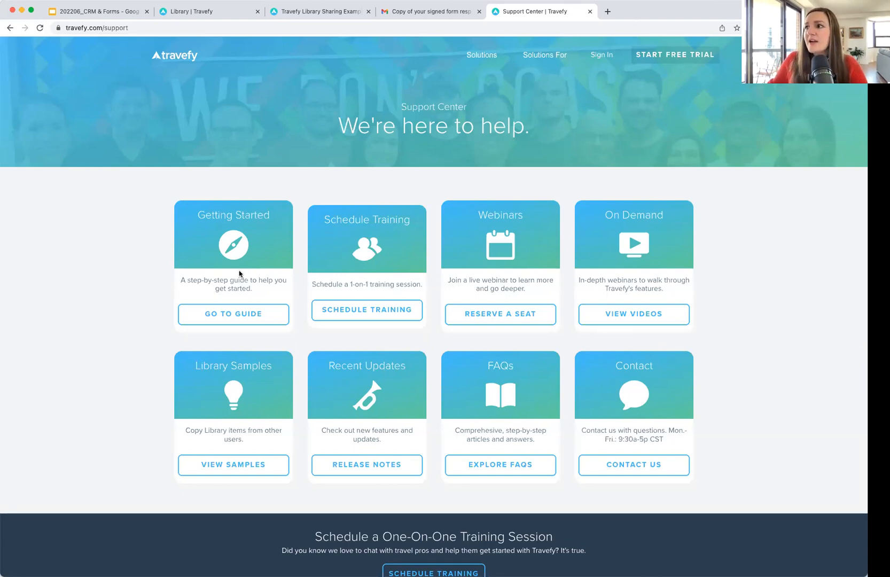
{"action": "scroll", "coordinate": [238, 275], "scroll_direction": "down", "scroll_amount": 2}
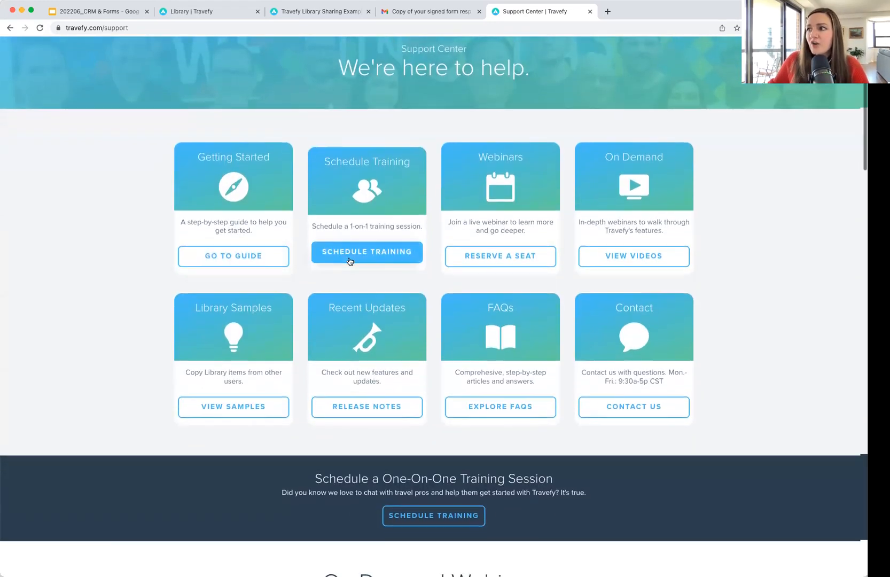
{"action": "scroll", "coordinate": [353, 262], "scroll_direction": "down", "scroll_amount": 2}
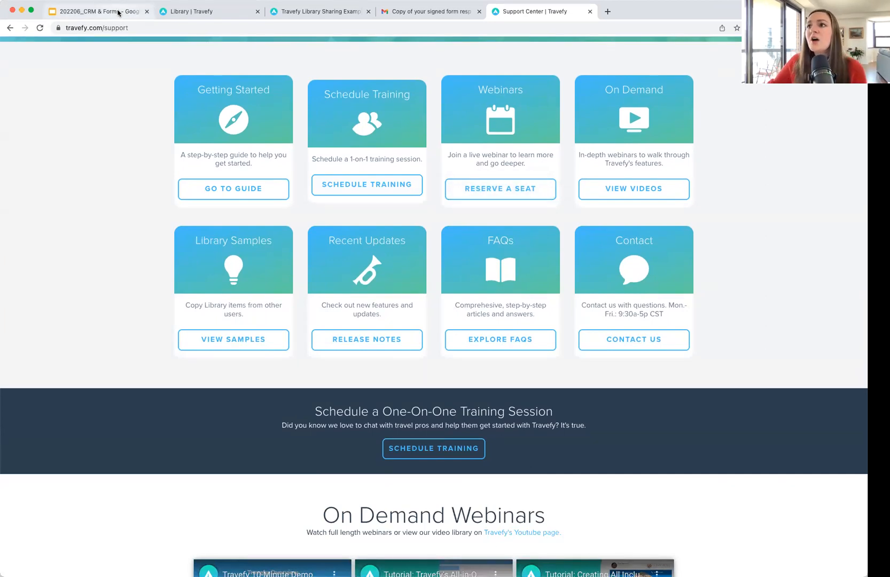
{"action": "left_click", "coordinate": [99, 11]}
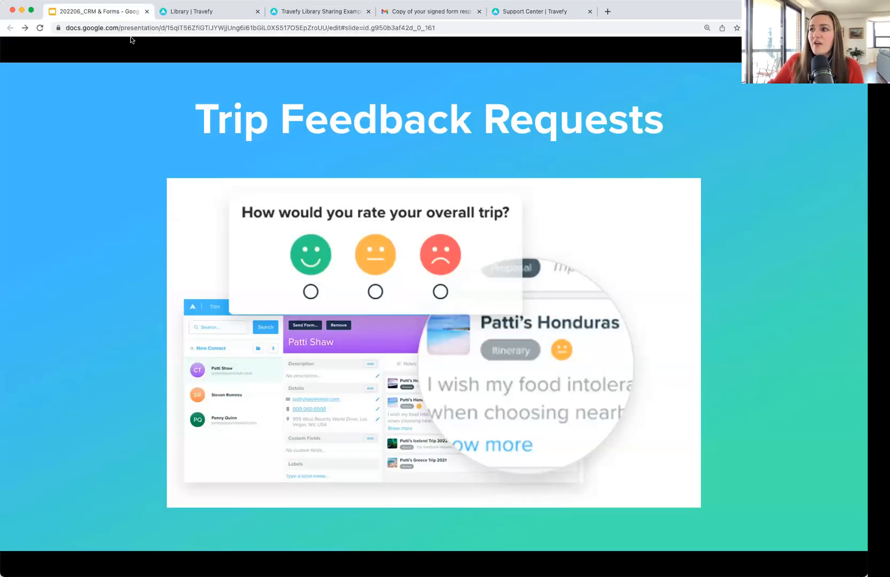
Step: Advance to the Travefy Pricing slide: USD 31/mo annually, USD 39/mo monthly
{"action": "left_click", "coordinate": [466, 331]}
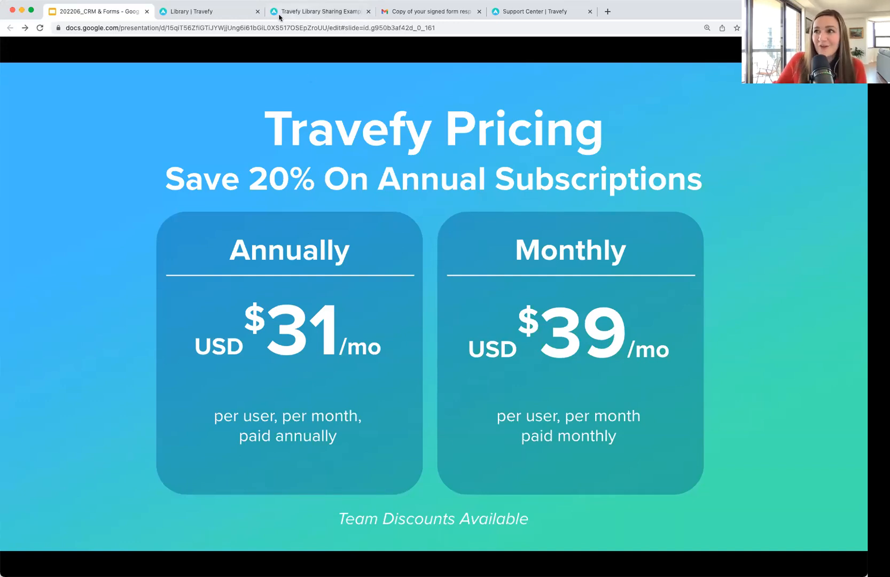
Step: Leave the Pricing slide and bring up the Travefy Library list
{"action": "left_click", "coordinate": [200, 16]}
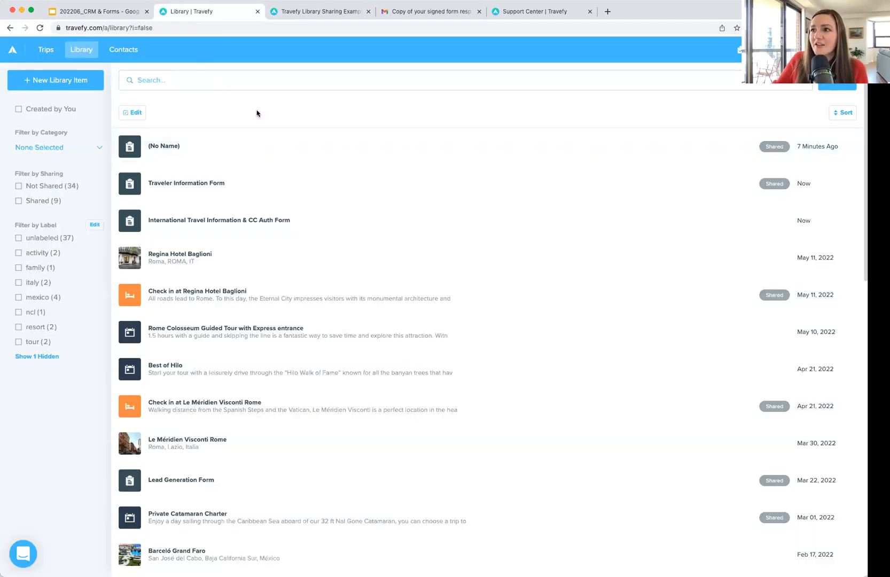